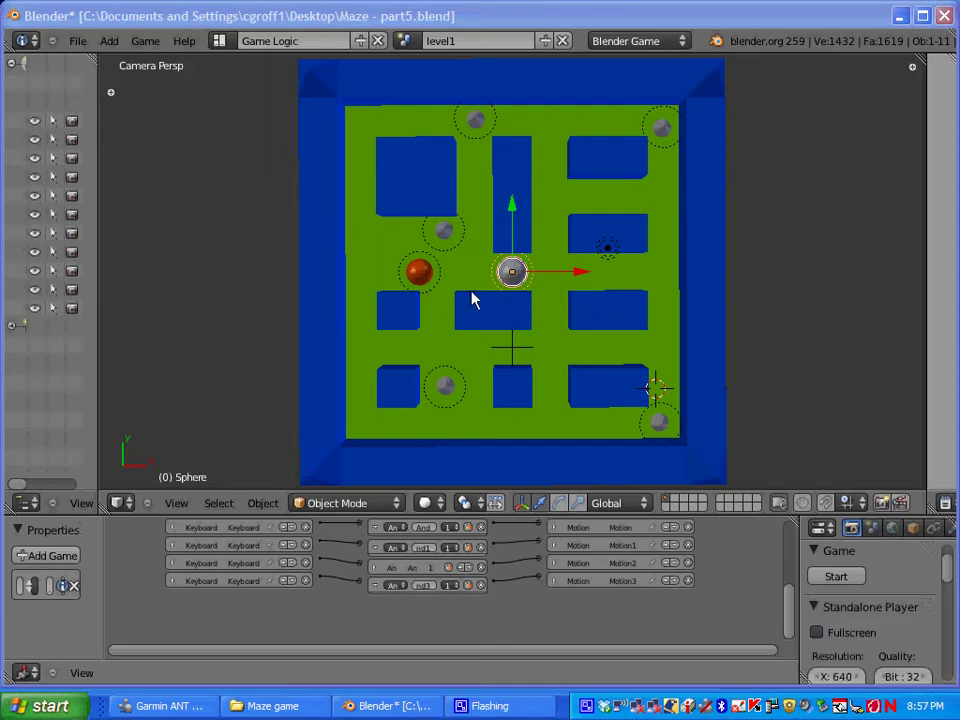
Step: Test-play the maze, steering the red ball toward the pickups, then stop the game
{"action": "scroll", "coordinate": [730, 265], "scroll_direction": "down", "scroll_amount": 4}
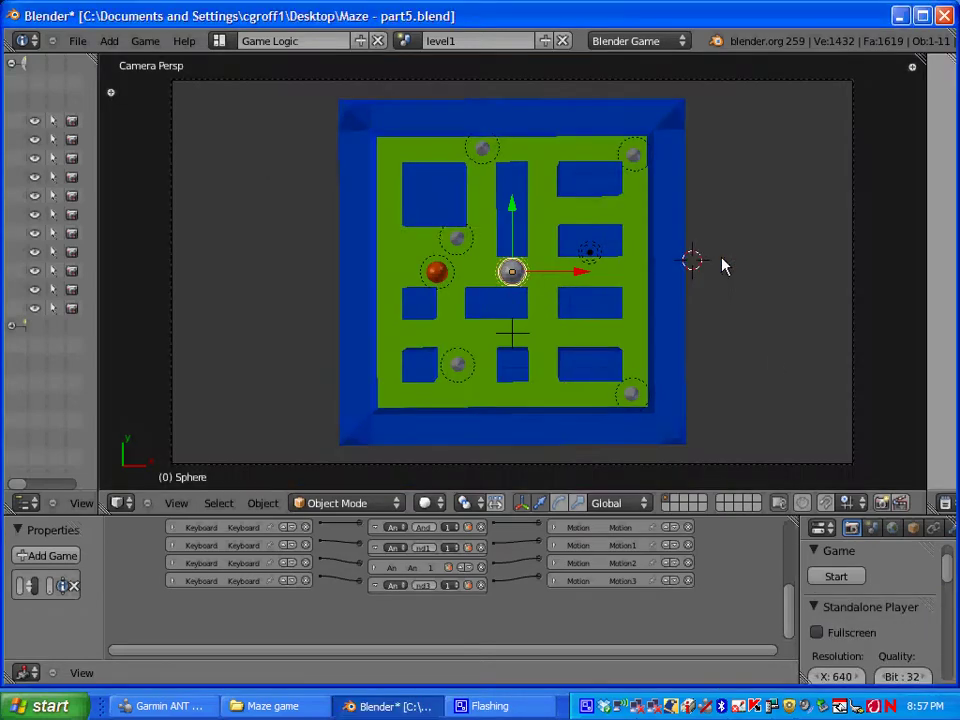
{"action": "scroll", "coordinate": [670, 275], "scroll_direction": "up", "scroll_amount": 2}
{"action": "scroll", "coordinate": [643, 283], "scroll_direction": "up", "scroll_amount": 1}
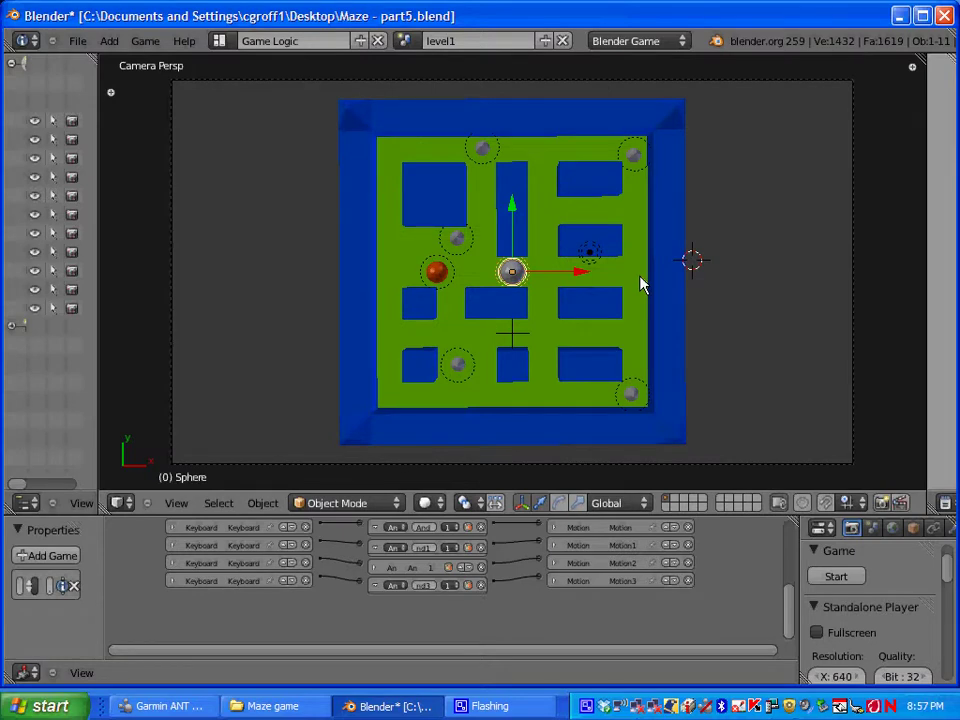
{"action": "scroll", "coordinate": [545, 294], "scroll_direction": "up", "scroll_amount": 1}
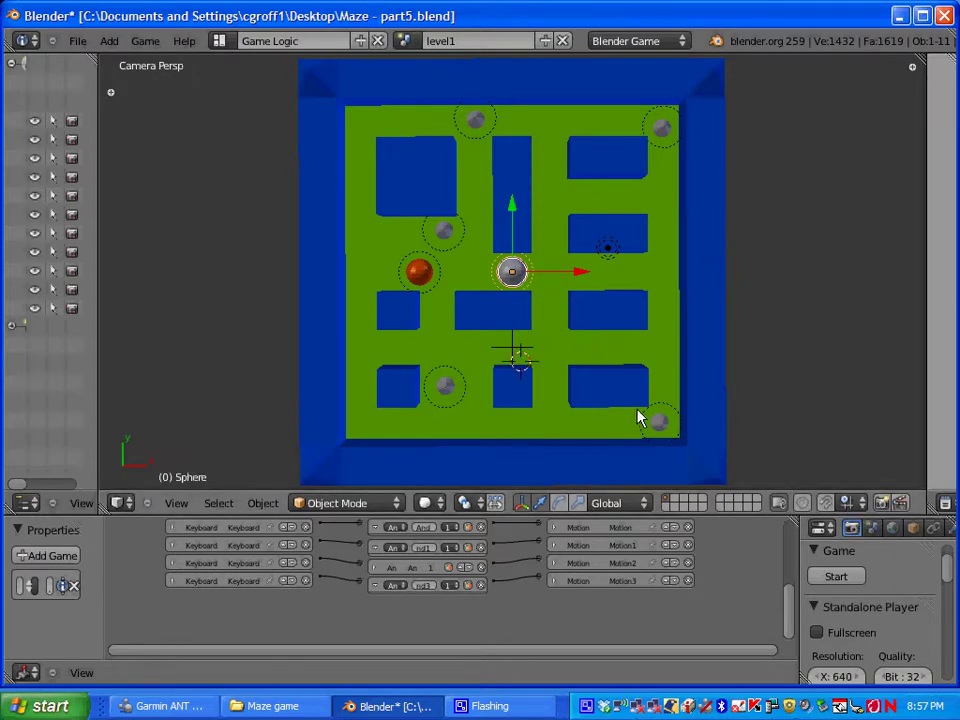
{"action": "key", "text": "p"}
{"action": "key", "text": "Right"}
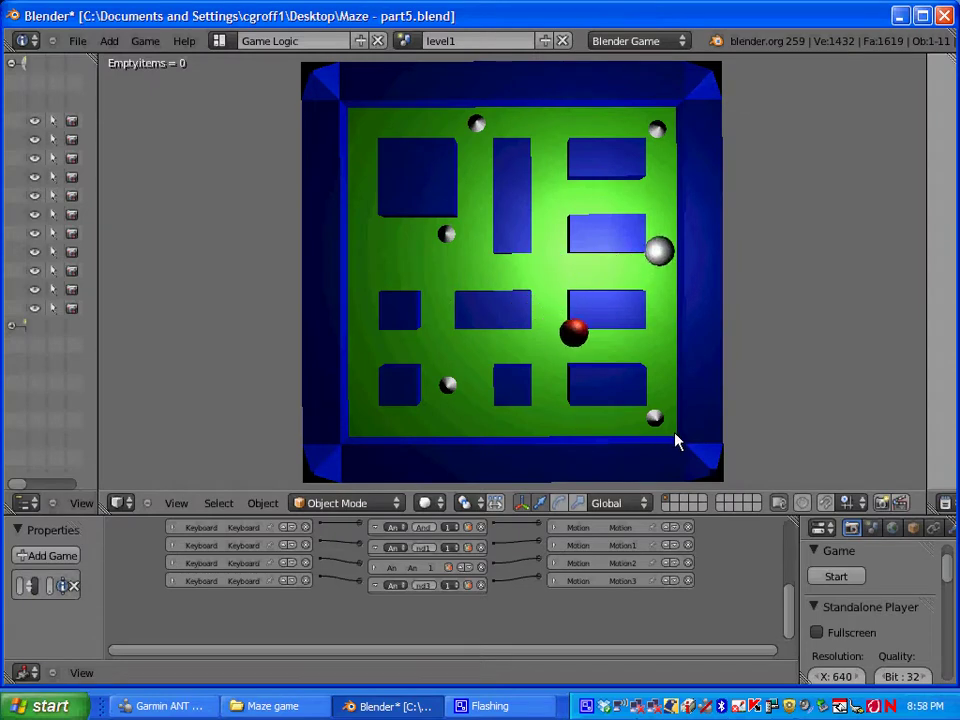
{"action": "key", "text": "Up"}
{"action": "key", "text": "Left"}
{"action": "key", "text": "Right"}
{"action": "key", "text": "Up"}
{"action": "key", "text": "Escape"}
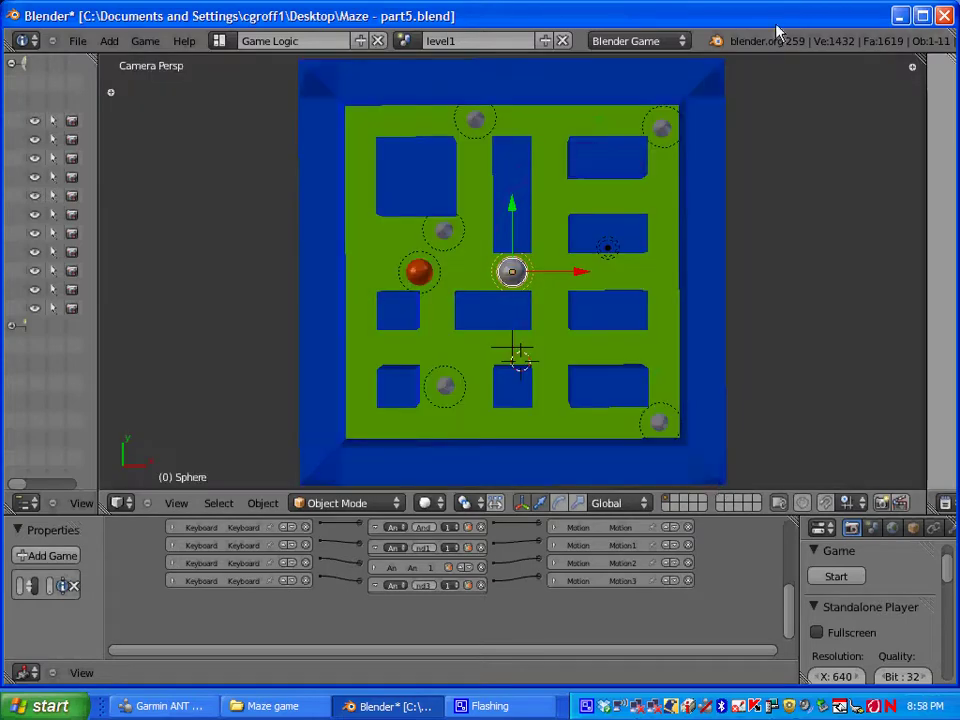
Step: Use the Default layout and set Physics Type to Dynamic for Sphere and the red Sphere.002
{"action": "left_click", "coordinate": [221, 42]}
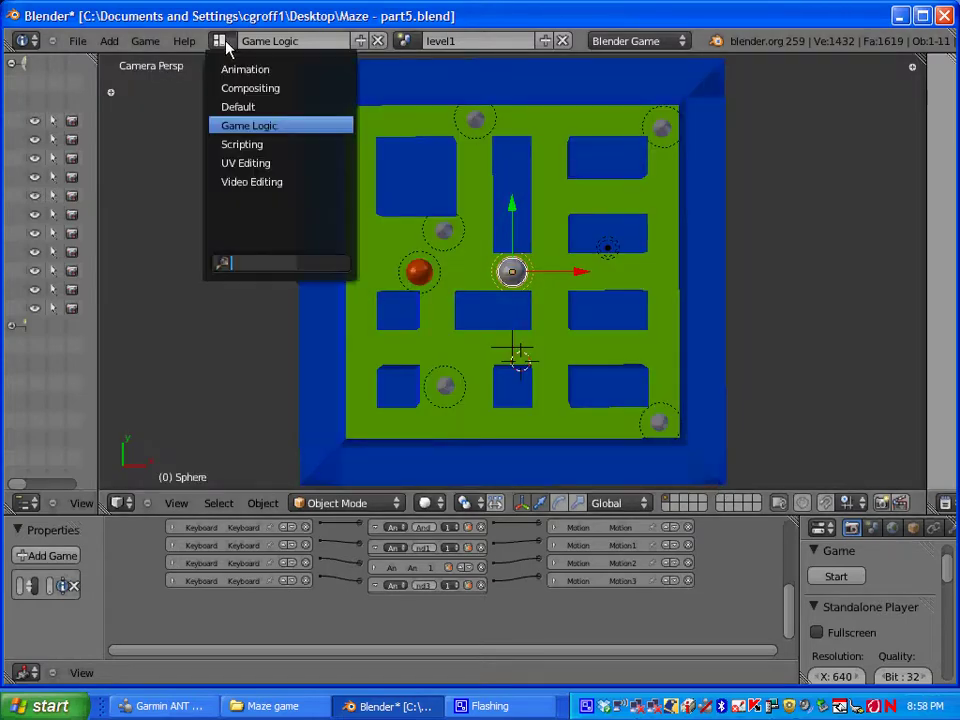
{"action": "left_click", "coordinate": [238, 106]}
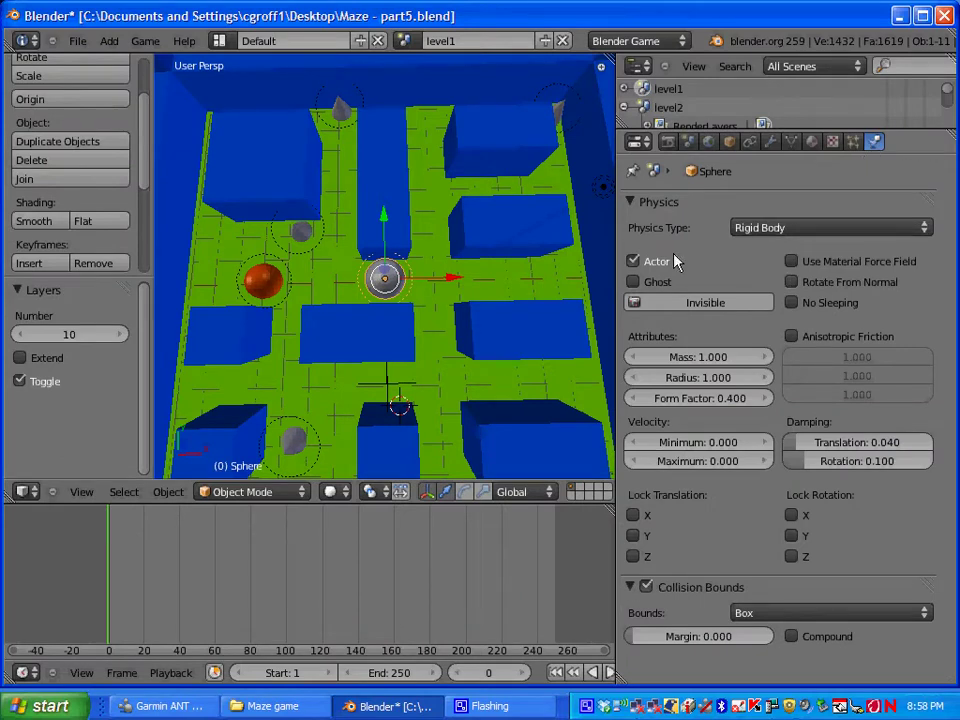
{"action": "left_click", "coordinate": [784, 227]}
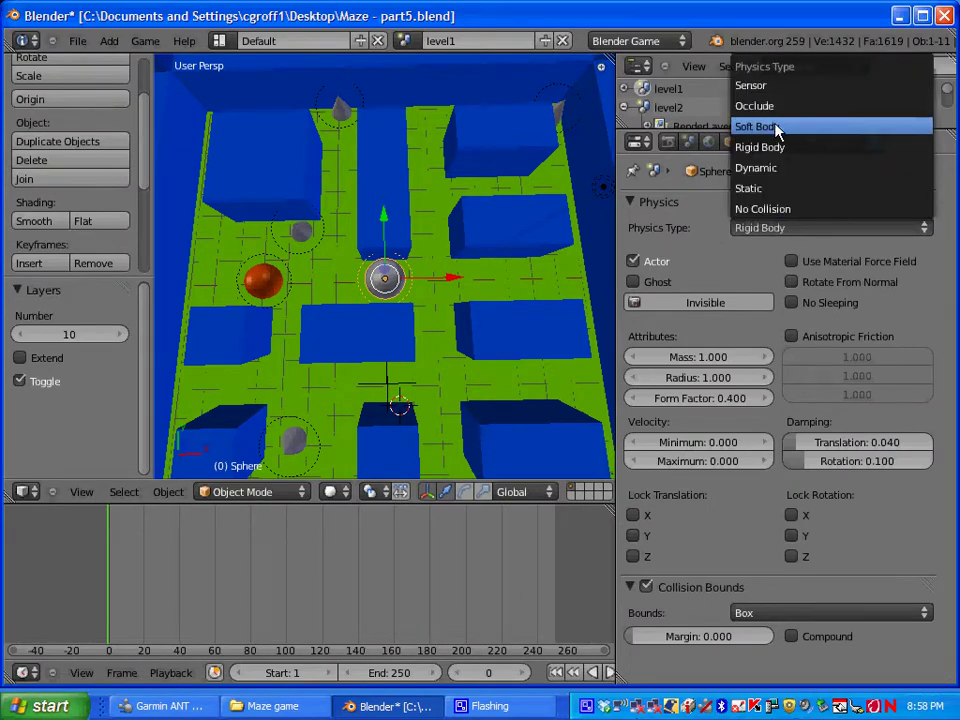
{"action": "left_click", "coordinate": [772, 169]}
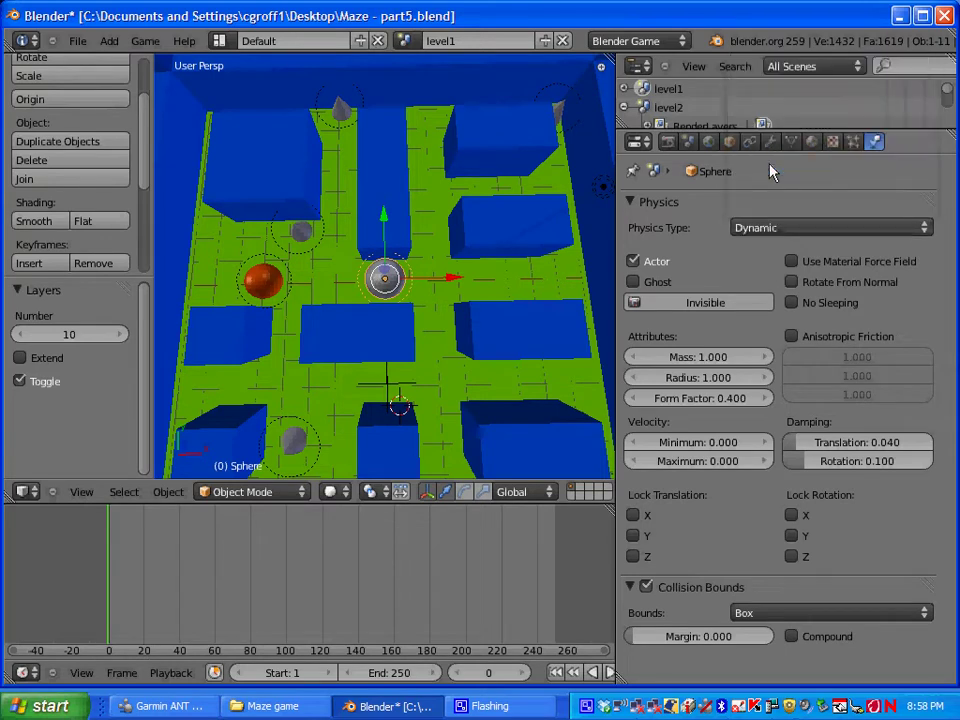
{"action": "right_click", "coordinate": [268, 292]}
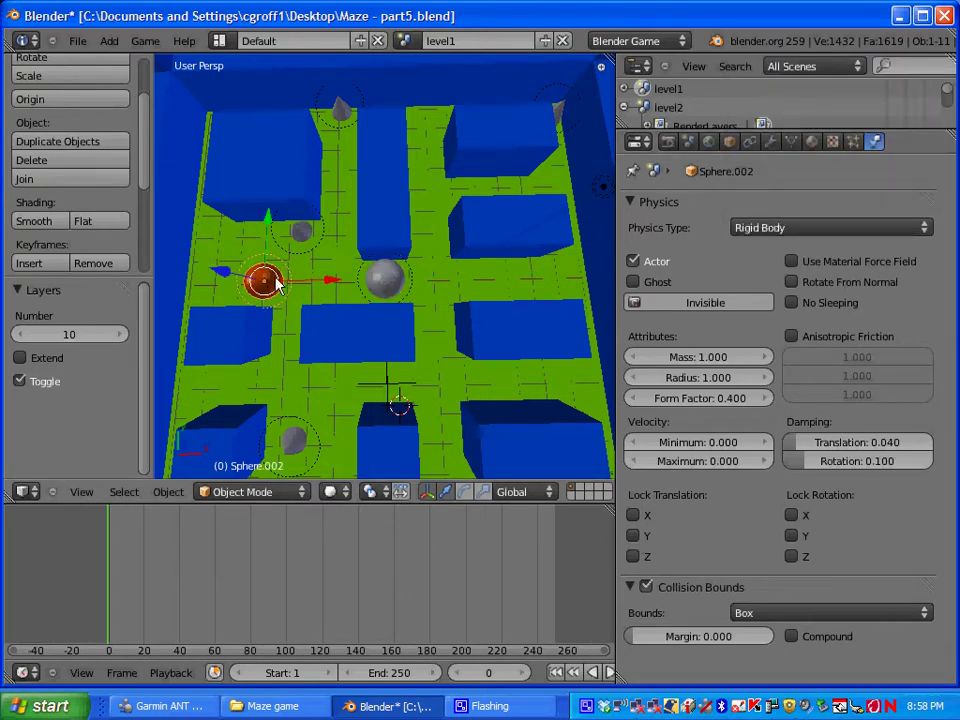
{"action": "left_click", "coordinate": [763, 229]}
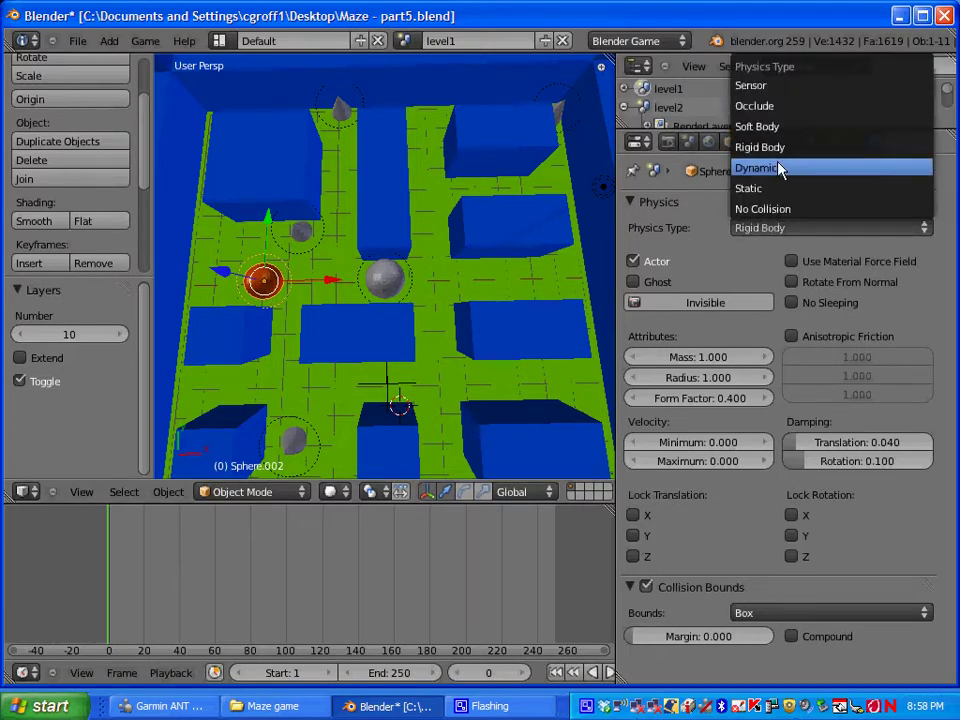
{"action": "left_click", "coordinate": [780, 167]}
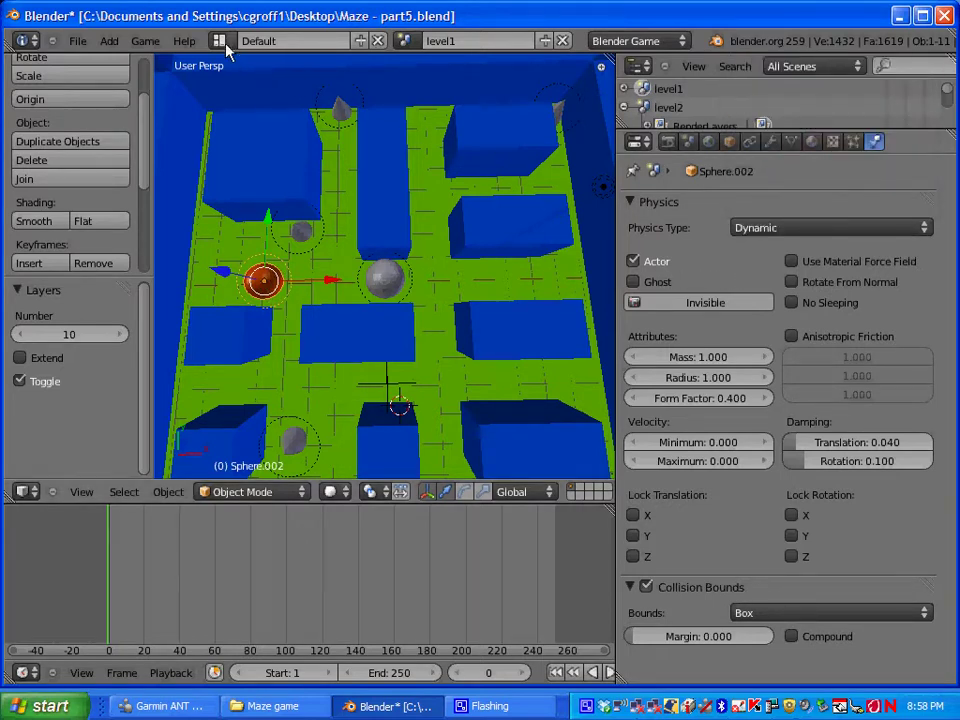
Step: Test-play again, rolling the red ball around the board to raise the Emptyitems counter to 2
{"action": "scroll", "coordinate": [478, 255], "scroll_direction": "down", "scroll_amount": 4}
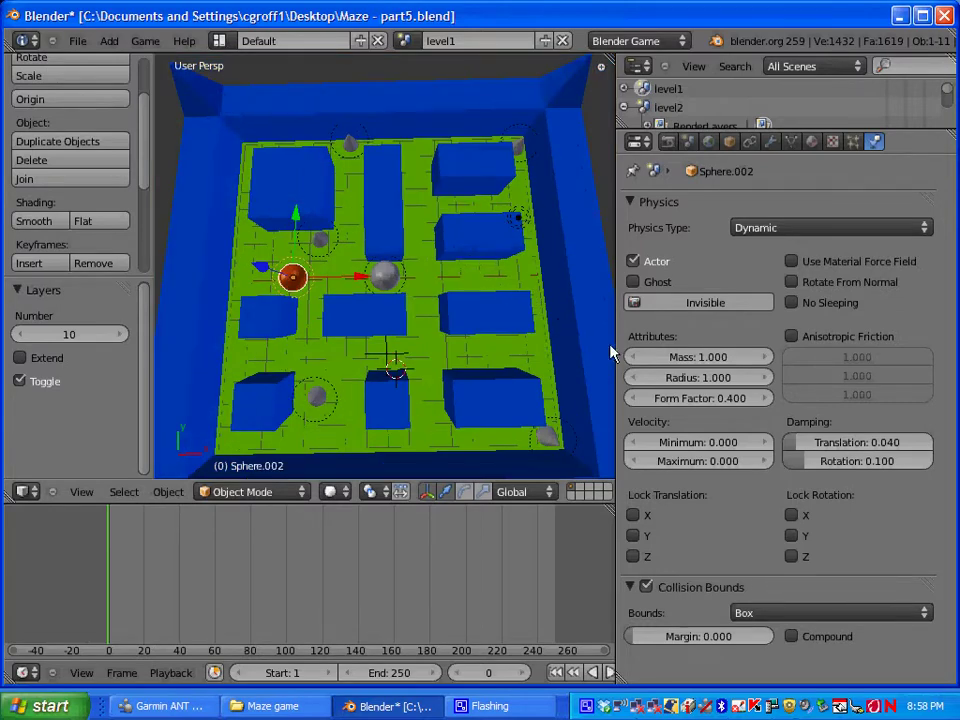
{"action": "key", "text": "p"}
{"action": "key", "text": "Right"}
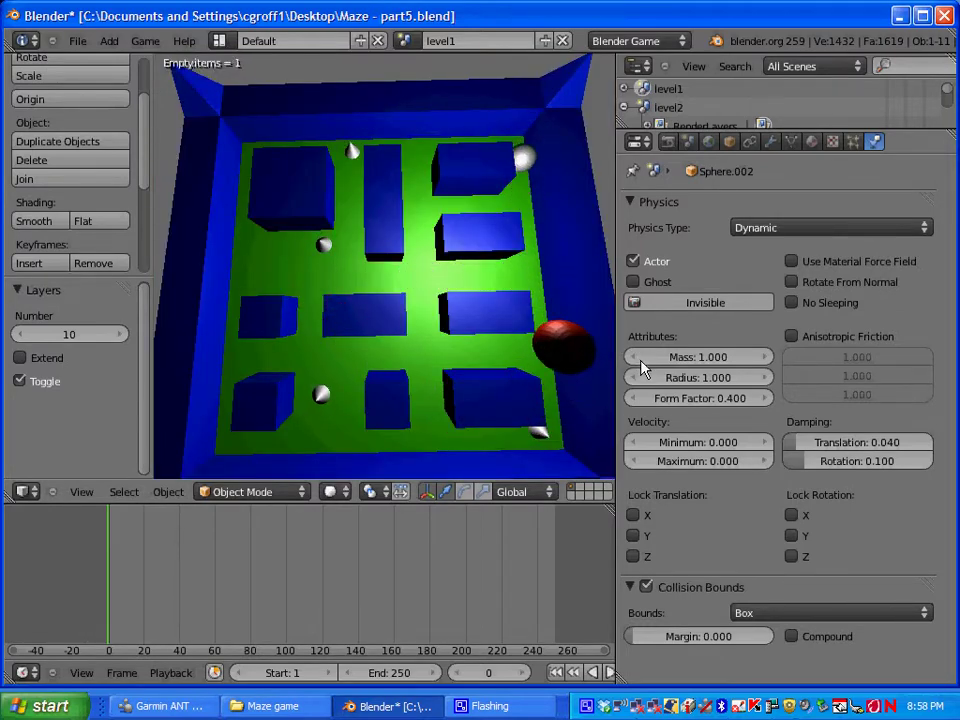
{"action": "key", "text": "Up"}
{"action": "key", "text": "Left"}
{"action": "key", "text": "Right"}
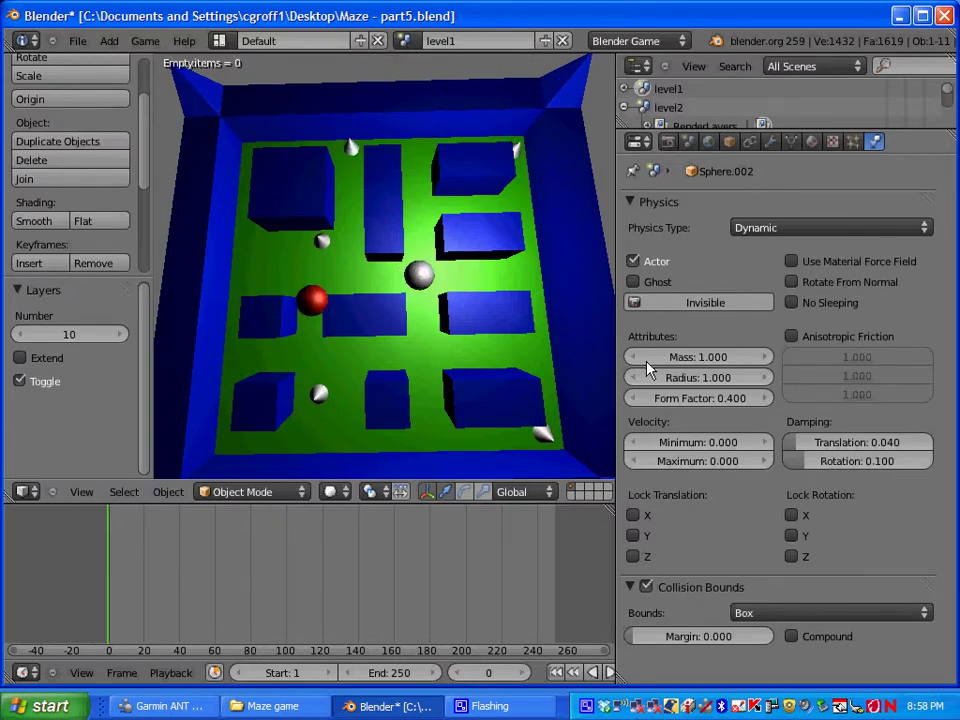
{"action": "key", "text": "Escape"}
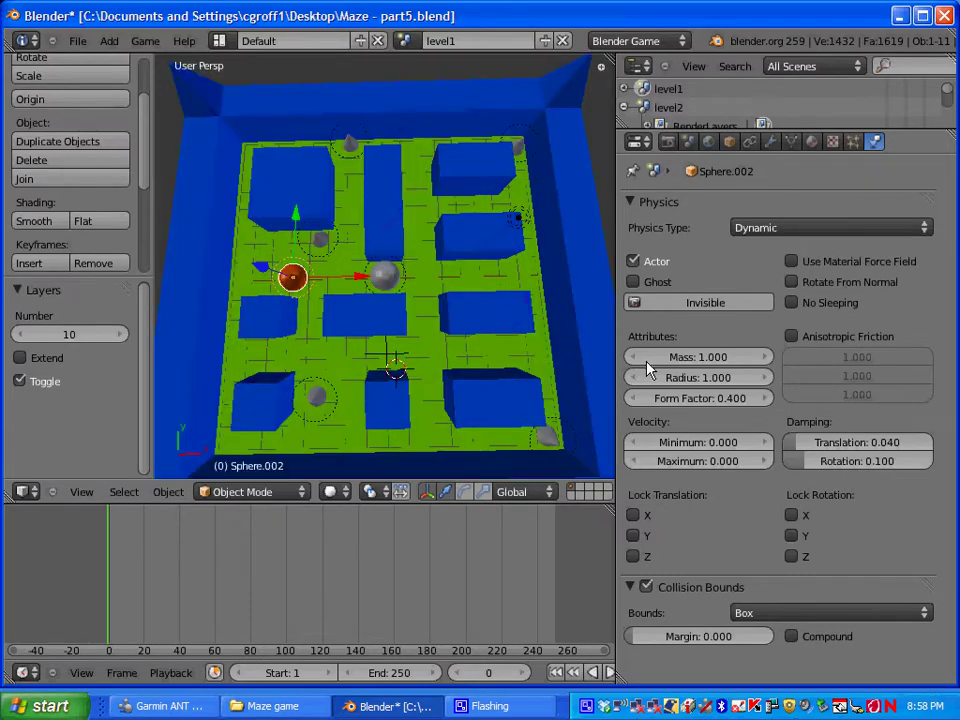
{"action": "scroll", "coordinate": [533, 272], "scroll_direction": "down", "scroll_amount": 4}
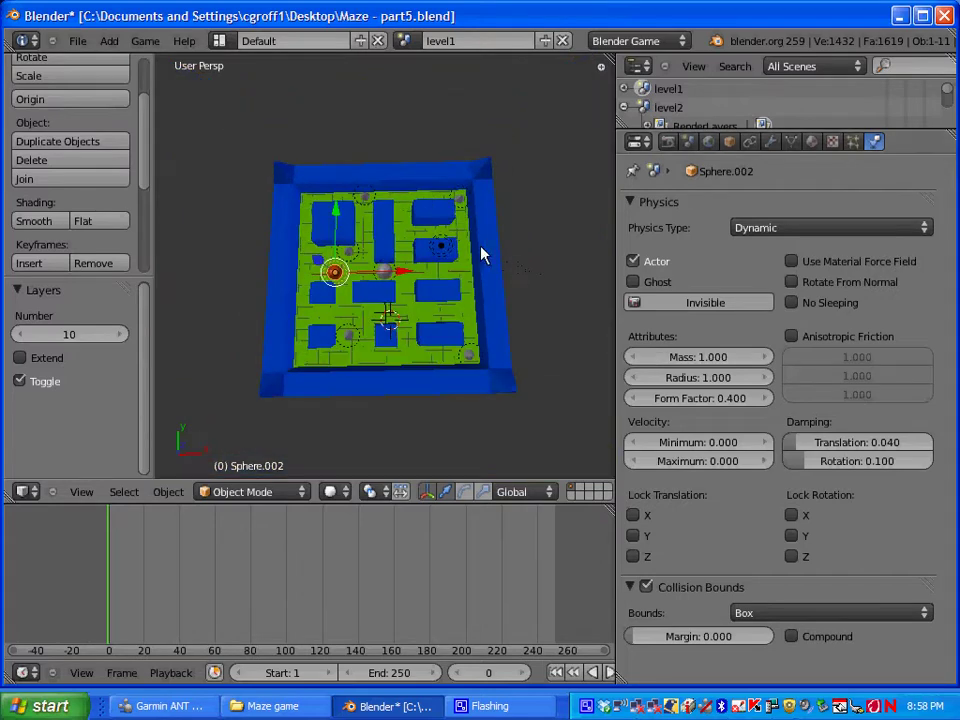
{"action": "scroll", "coordinate": [476, 254], "scroll_direction": "down", "scroll_amount": 2}
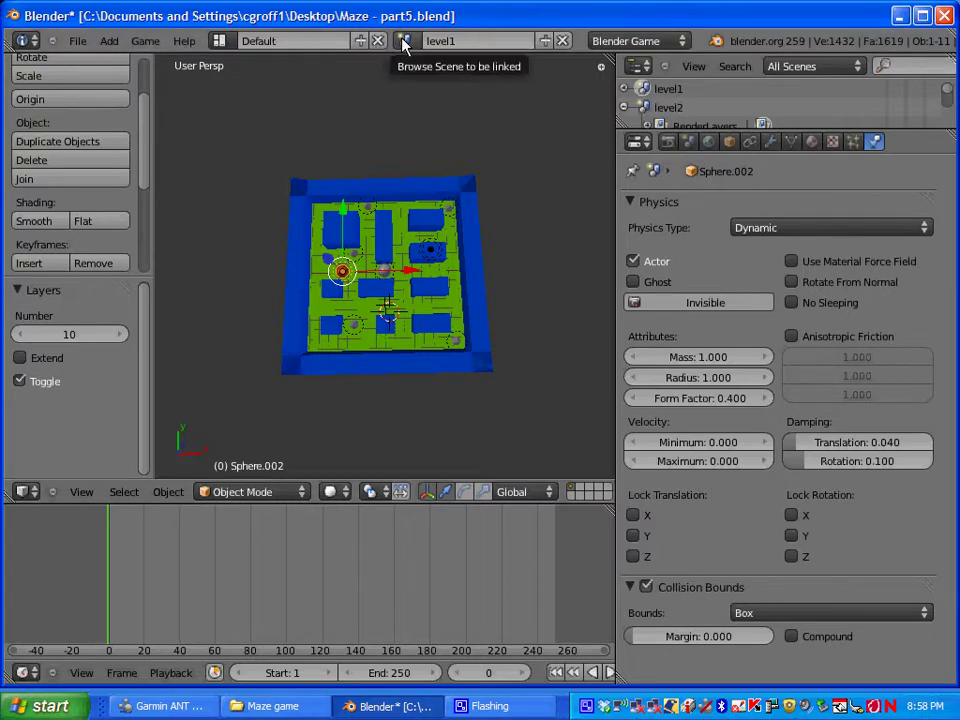
Step: Create a new empty scene and name it HUD
{"action": "left_click", "coordinate": [546, 42]}
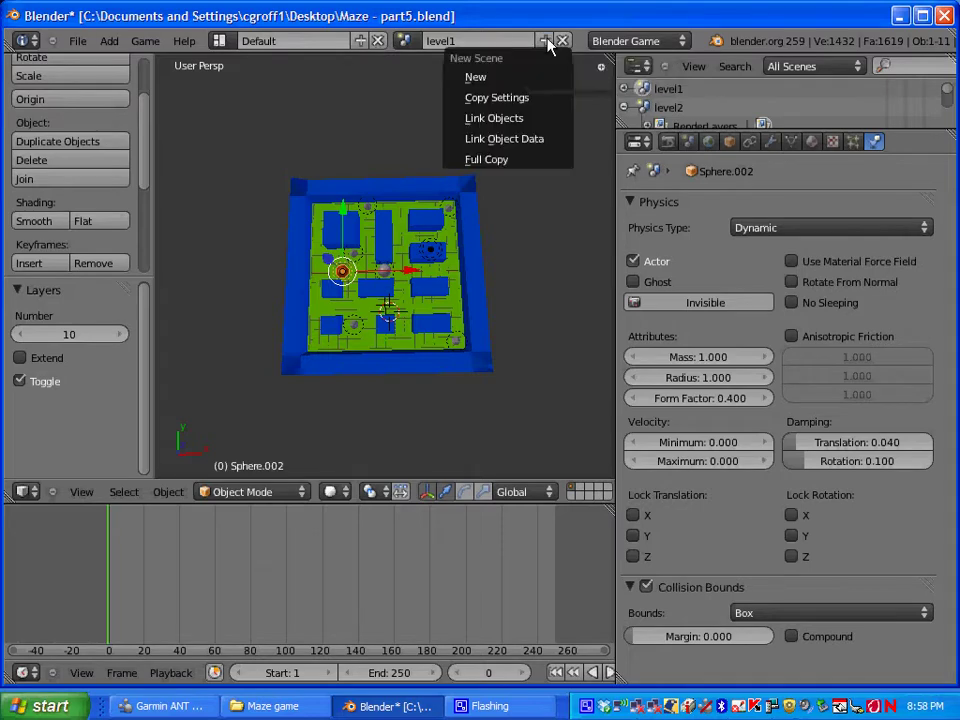
{"action": "left_click", "coordinate": [503, 78]}
{"action": "double_click", "coordinate": [468, 40]}
{"action": "type", "text": "HUD"}
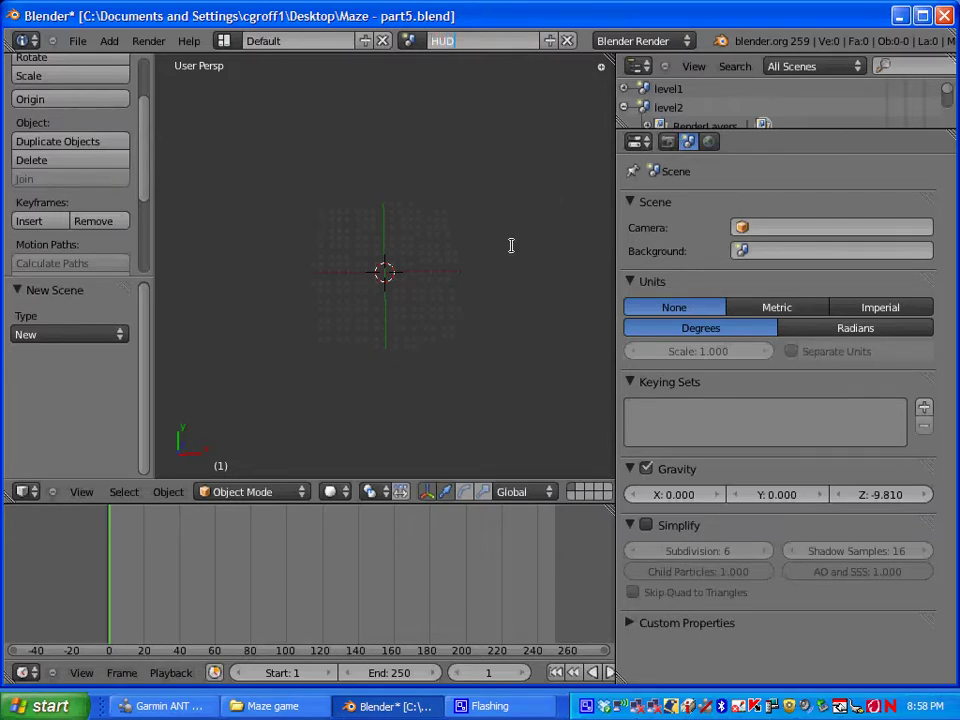
{"action": "key", "text": "Return"}
Step: Add a camera, raise it to Z 7.726, and view the scene through it
{"action": "scroll", "coordinate": [385, 270], "scroll_direction": "up", "scroll_amount": 3}
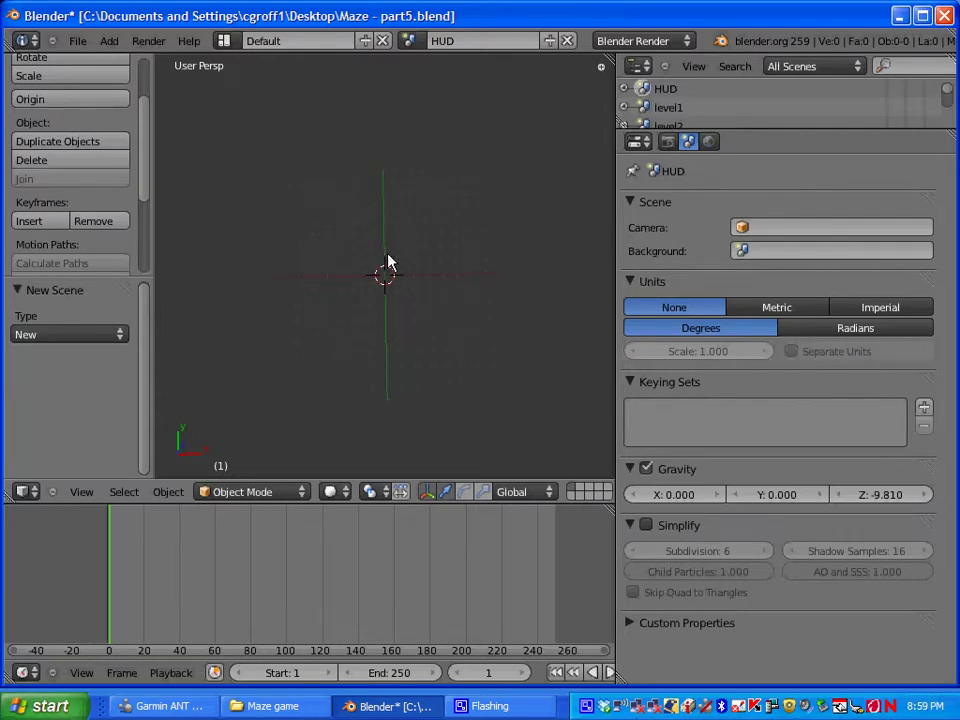
{"action": "left_click", "coordinate": [108, 41]}
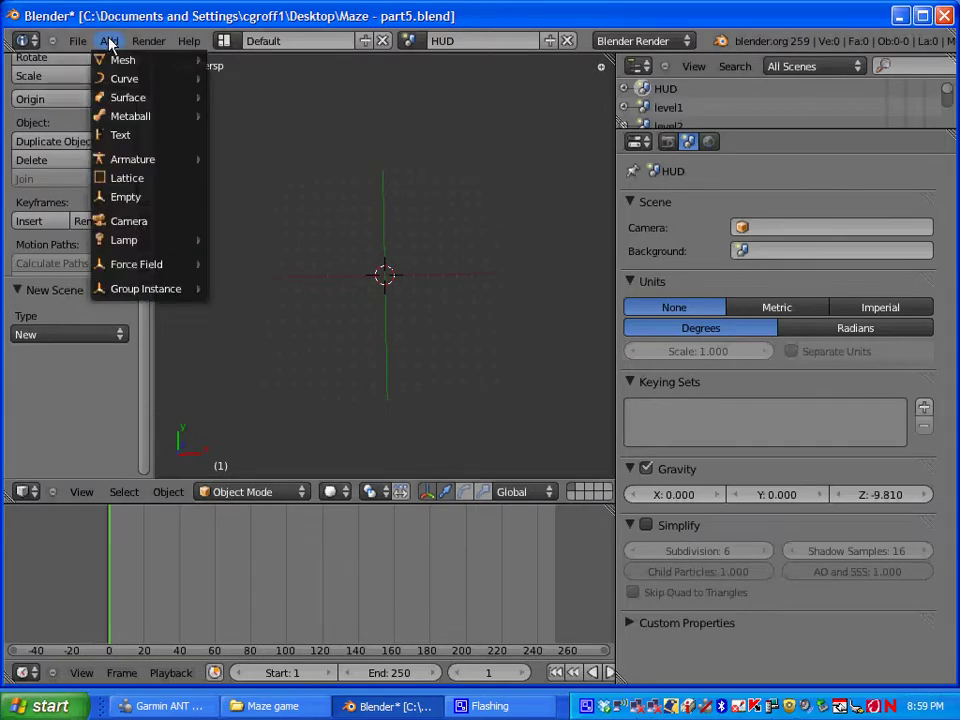
{"action": "left_click", "coordinate": [112, 221]}
{"action": "middle_click_drag", "start_coordinate": [407, 336], "coordinate": [403, 240]}
{"action": "left_click_drag", "start_coordinate": [383, 264], "coordinate": [369, 156]}
{"action": "middle_click_drag", "start_coordinate": [437, 288], "coordinate": [457, 352]}
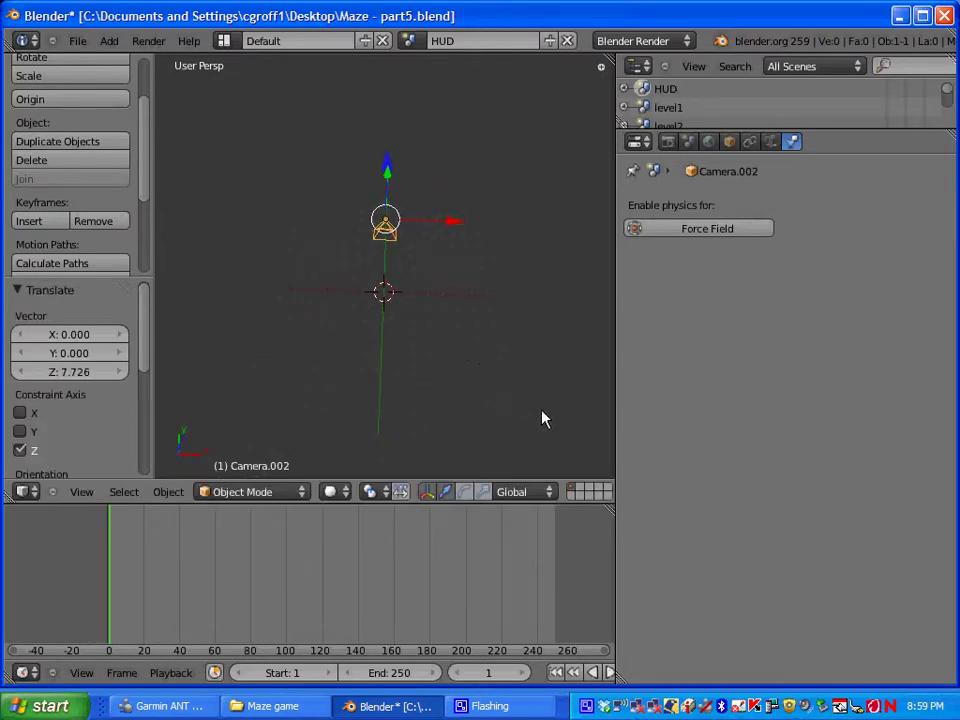
{"action": "key", "text": "Num_Lock"}
{"action": "key", "text": "KP_0"}
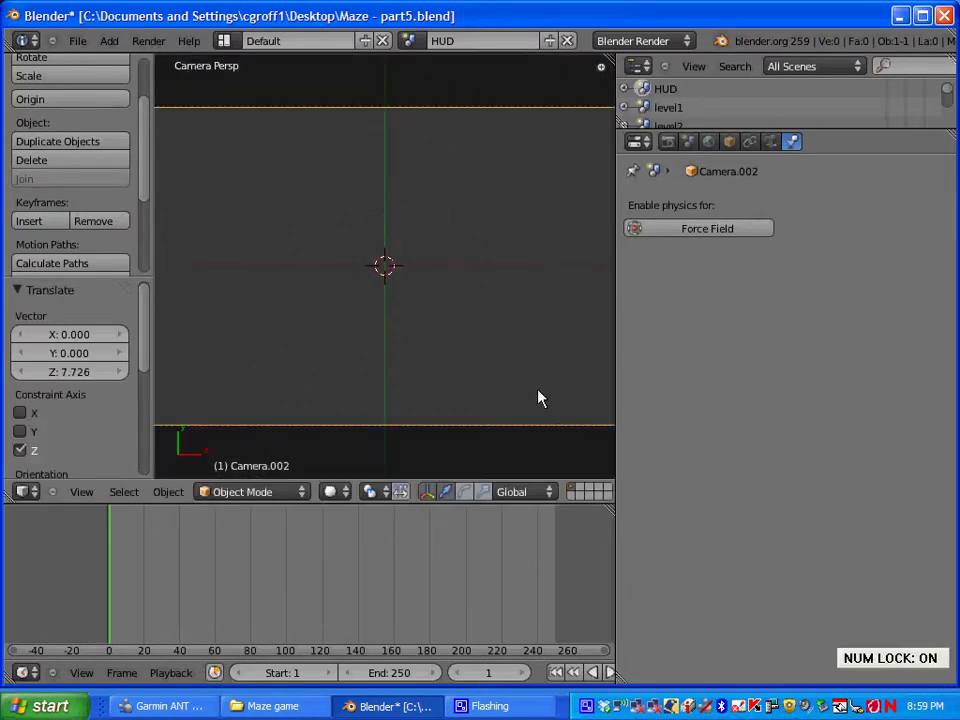
{"action": "scroll", "coordinate": [403, 305], "scroll_direction": "down", "scroll_amount": 2}
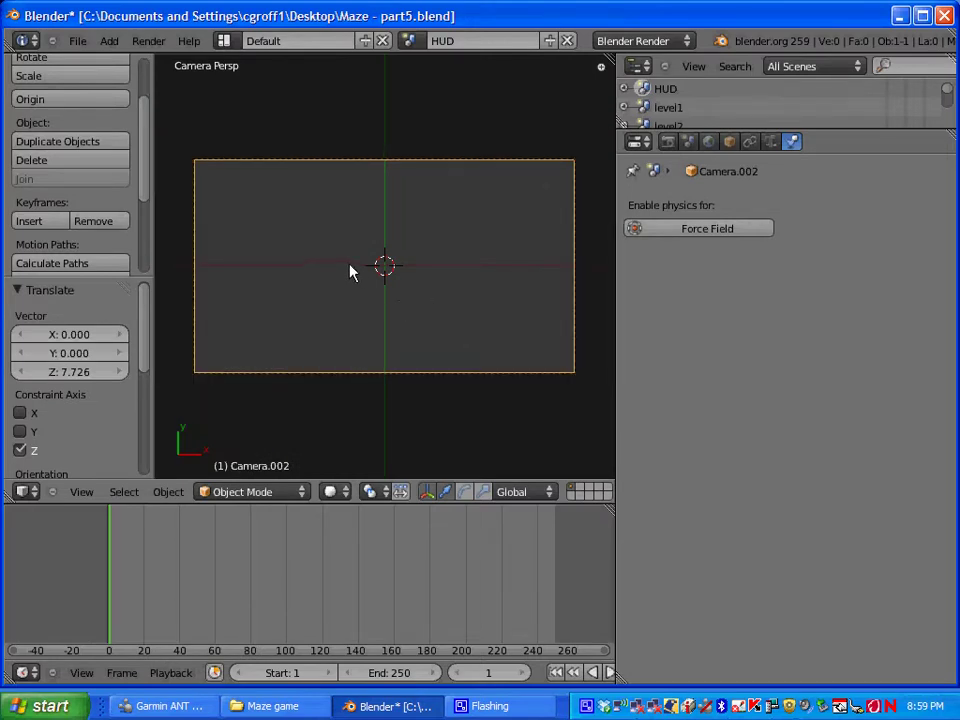
Step: Add a small plane, shift it toward the camera frame's upper-left (Y 0.941), and widen the 3D view
{"action": "left_click", "coordinate": [113, 43]}
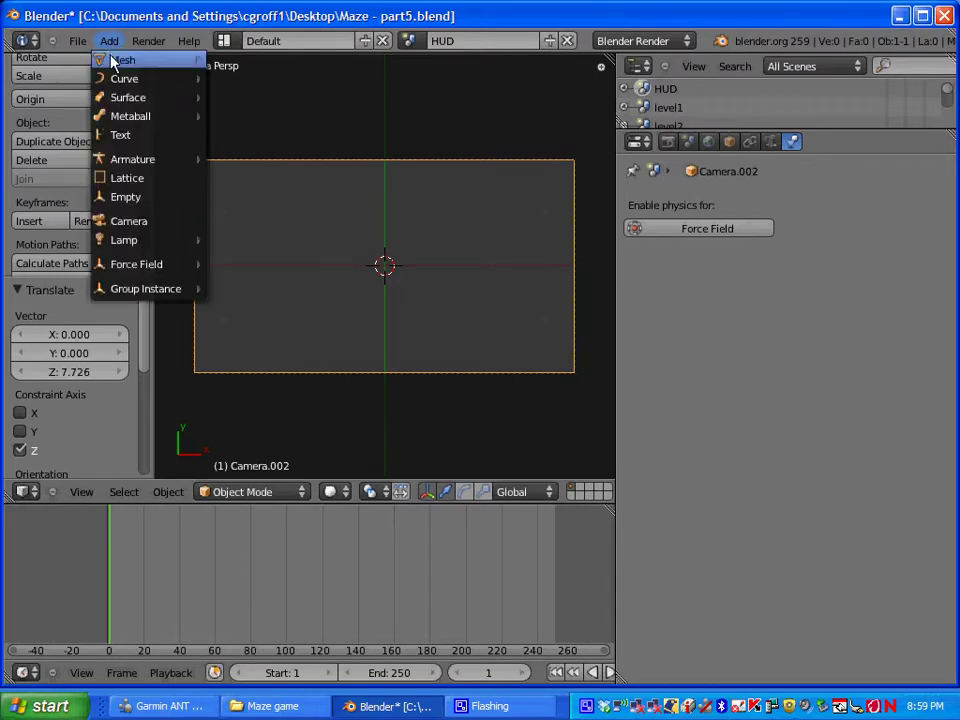
{"action": "mouse_move", "coordinate": [120, 60]}
{"action": "left_click", "coordinate": [232, 63]}
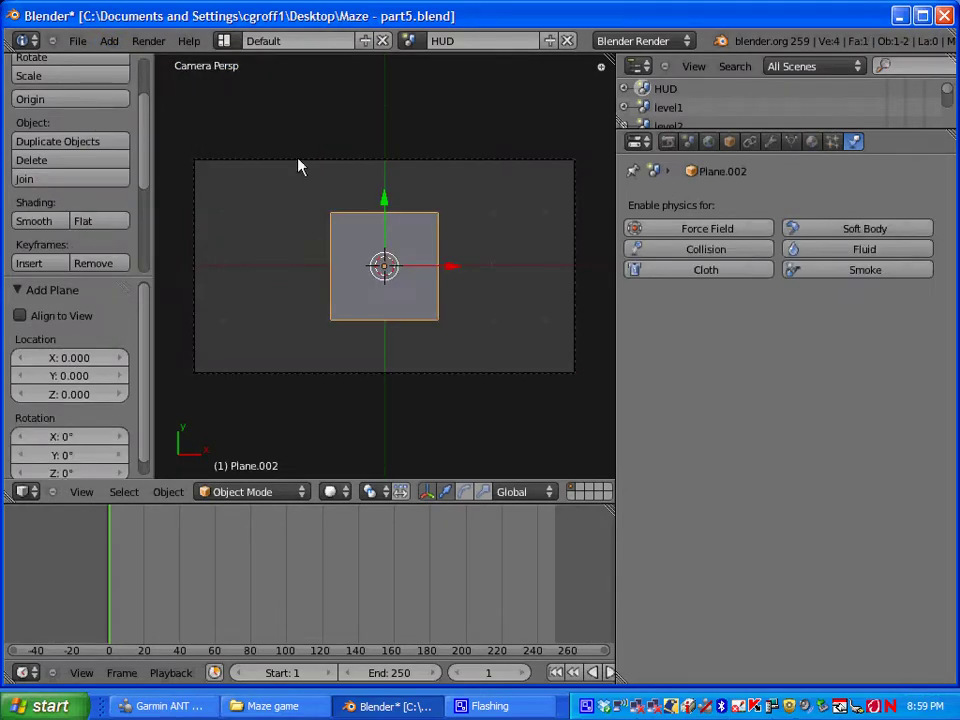
{"action": "left_click_drag", "start_coordinate": [458, 272], "coordinate": [321, 270]}
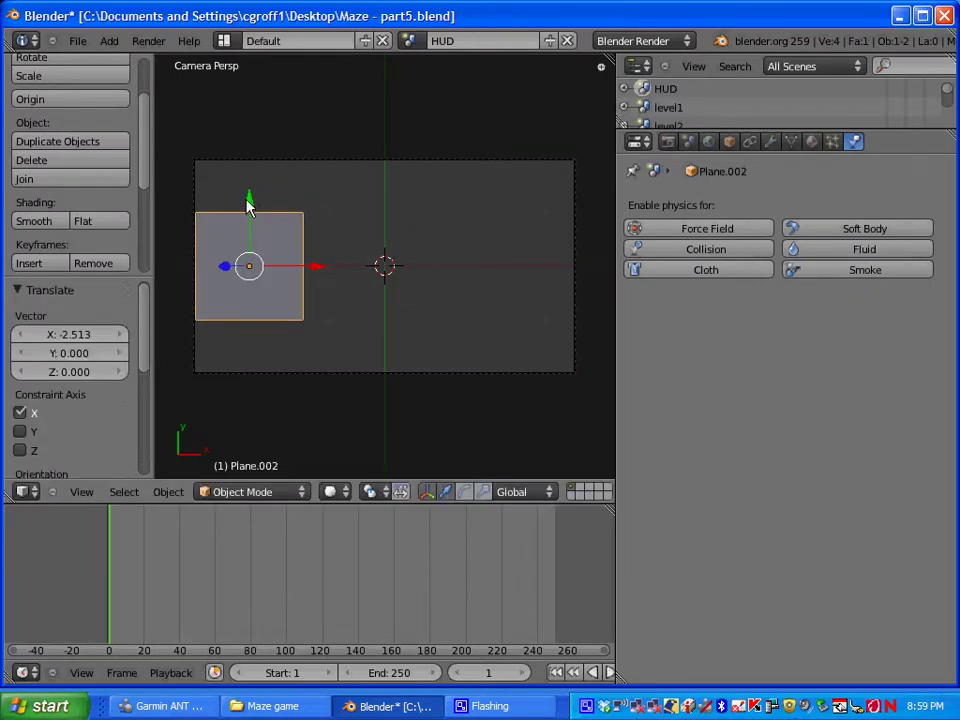
{"action": "left_click_drag", "start_coordinate": [248, 201], "coordinate": [248, 158]}
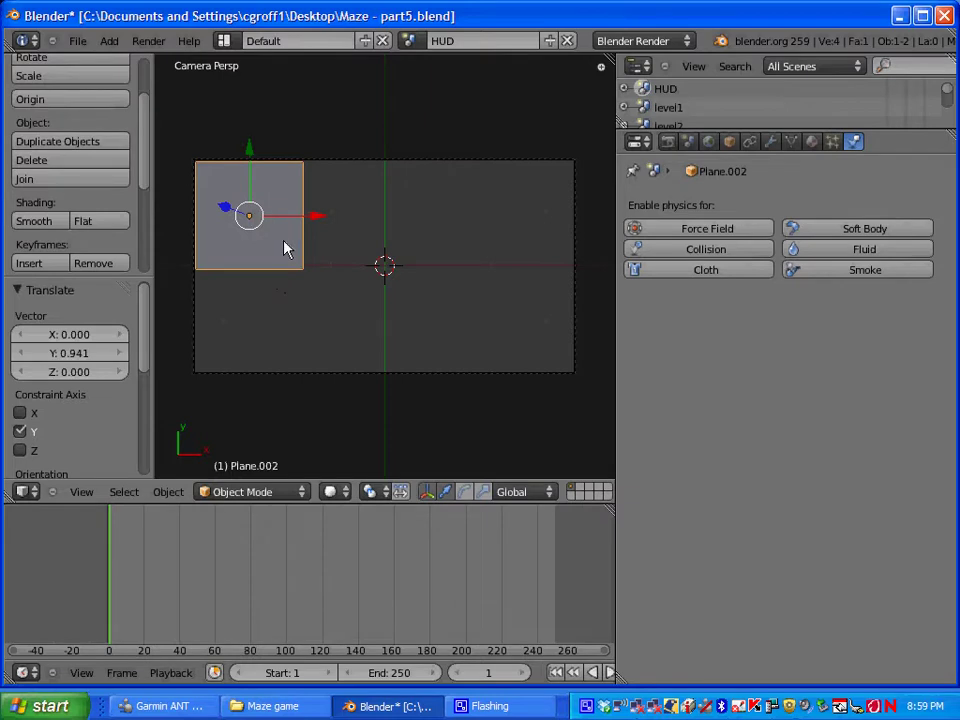
{"action": "scroll", "coordinate": [285, 247], "scroll_direction": "down", "scroll_amount": 1}
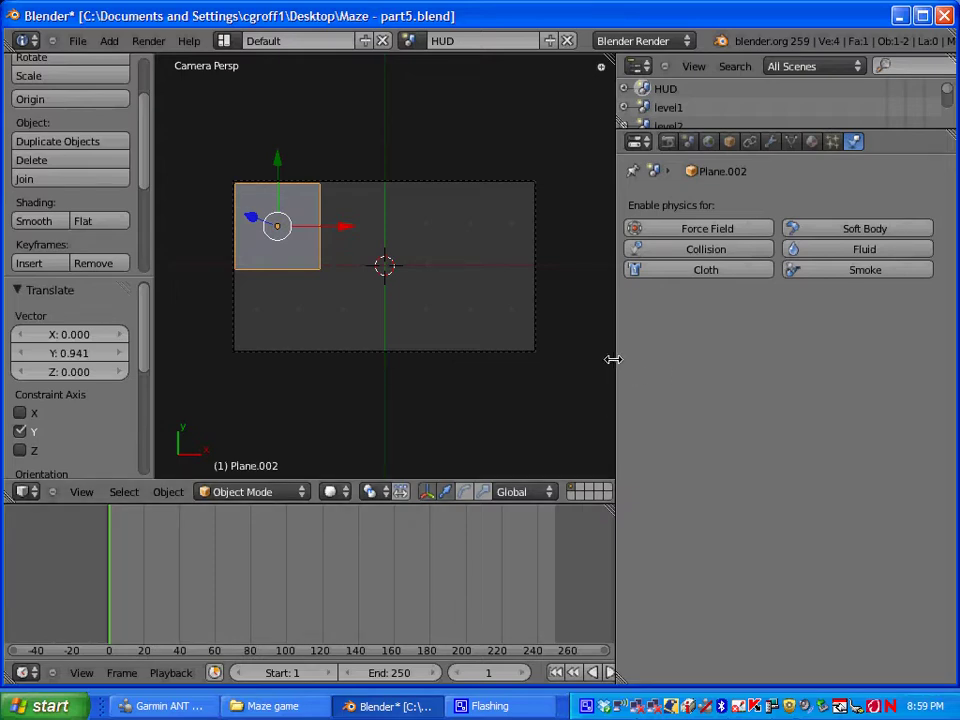
{"action": "left_click_drag", "start_coordinate": [615, 359], "coordinate": [813, 358]}
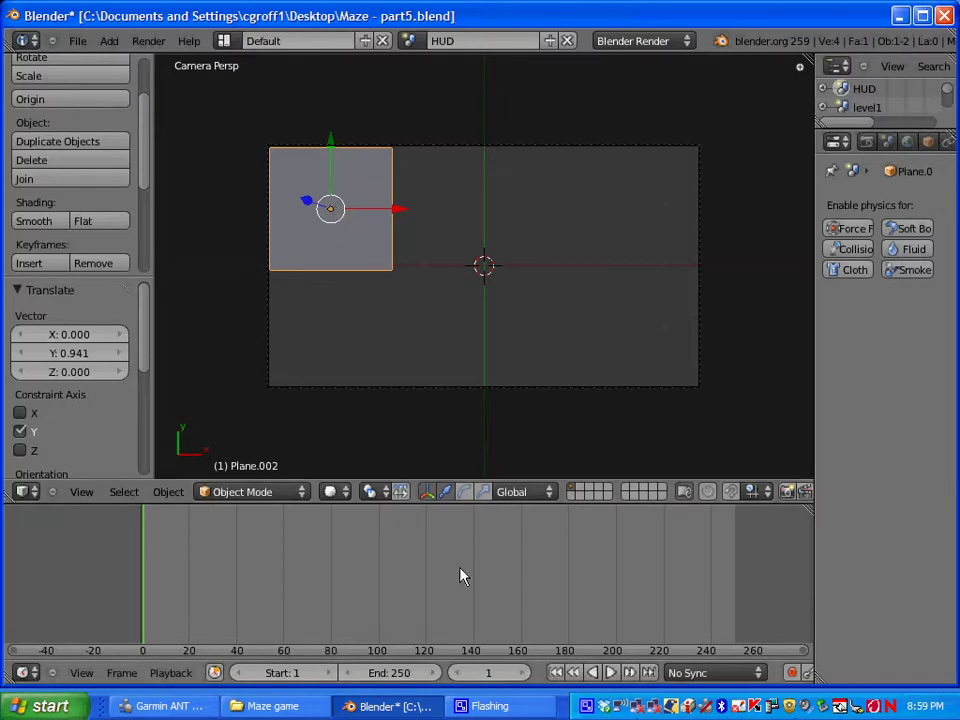
Step: Split the 3D view vertically and make the right half a UV/Image Editor showing the Render Result
{"action": "right_click", "coordinate": [671, 503]}
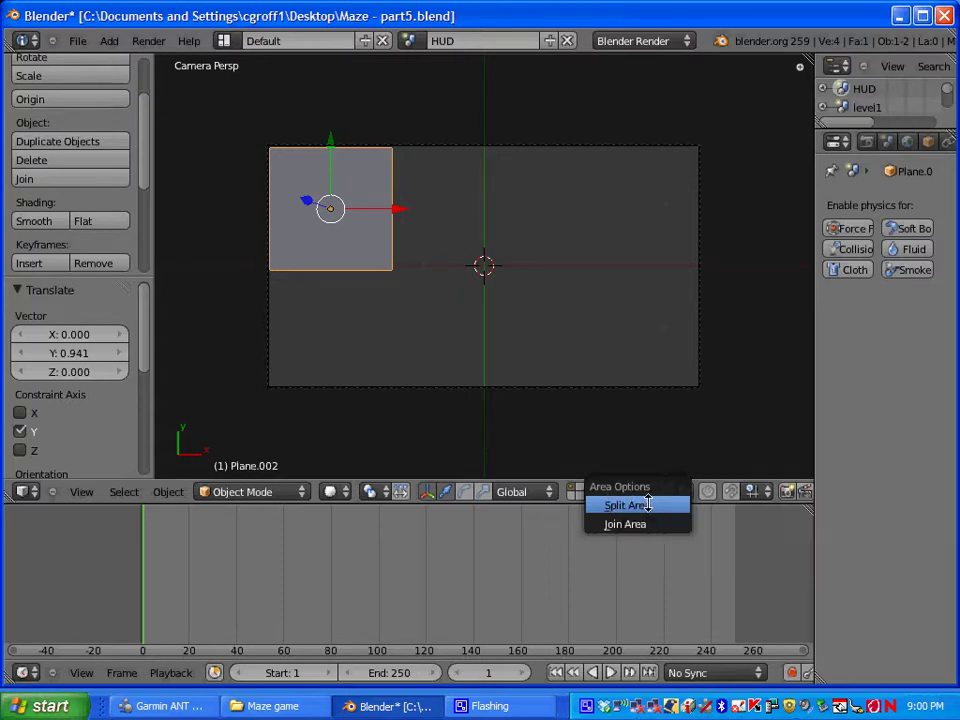
{"action": "left_click", "coordinate": [615, 505]}
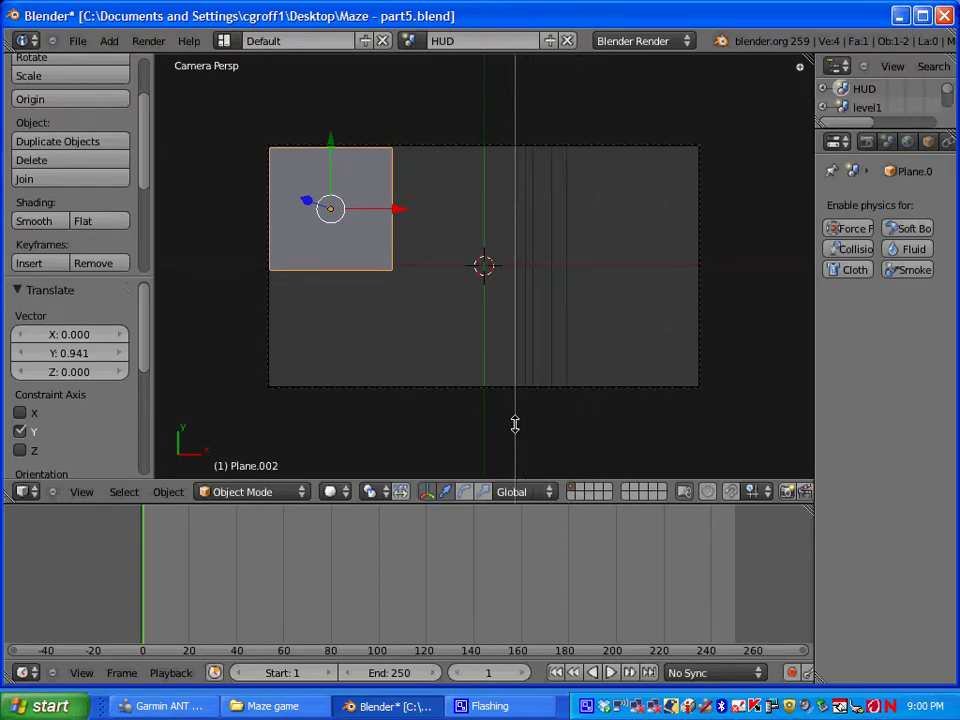
{"action": "left_click", "coordinate": [476, 422]}
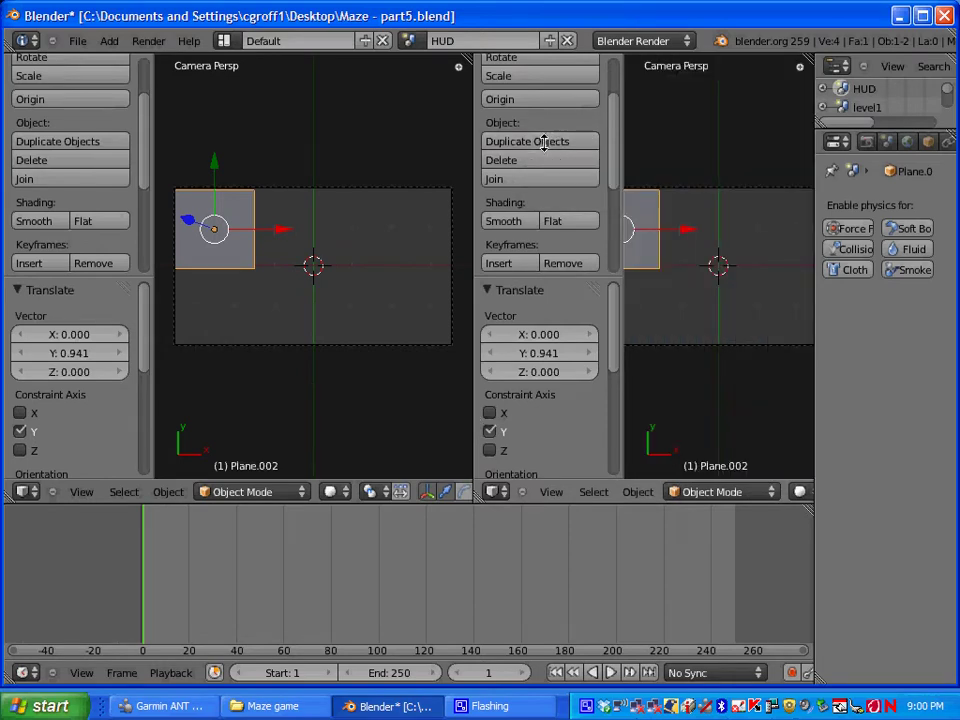
{"action": "key", "text": "t"}
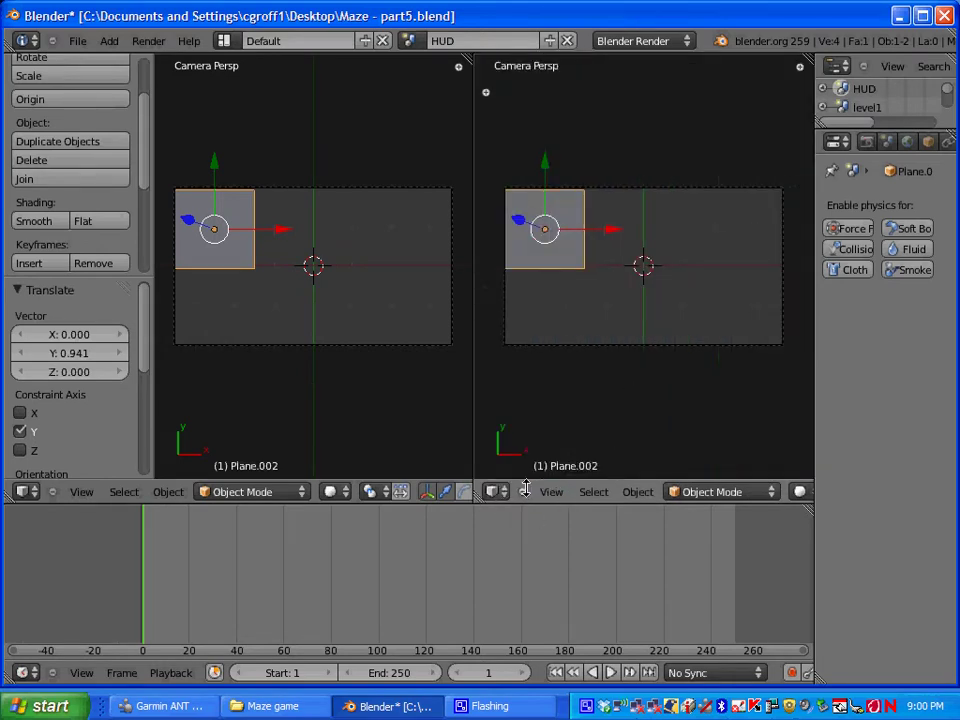
{"action": "left_click", "coordinate": [495, 491]}
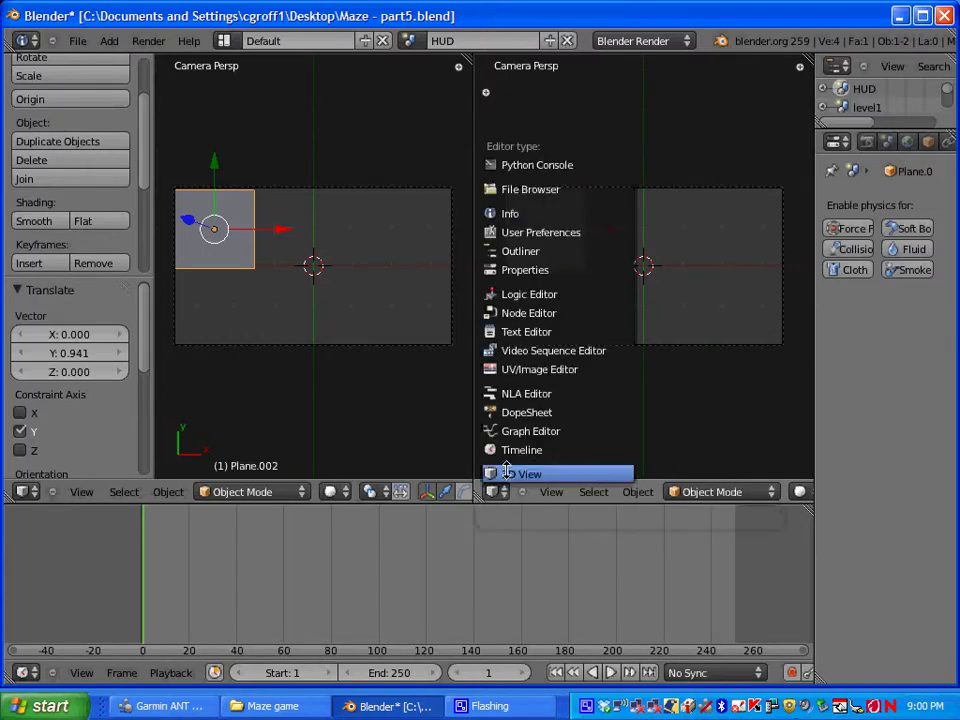
{"action": "left_click", "coordinate": [510, 370]}
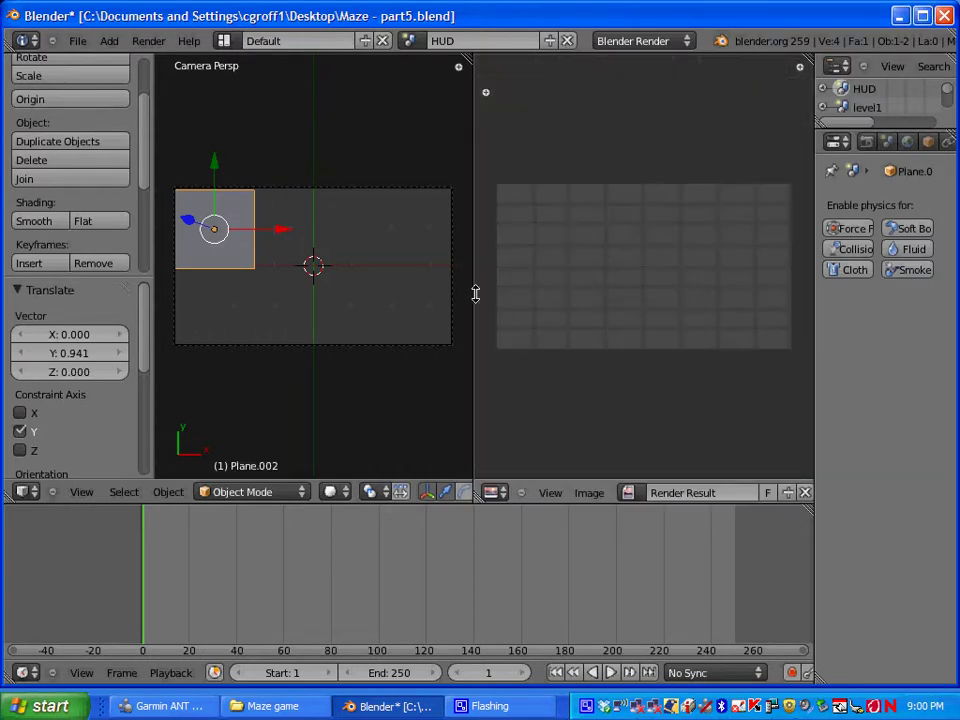
Step: Put Plane.002 in Edit Mode and unwrap it with Angle Based, Fill Holes and Correct Aspect
{"action": "left_click", "coordinate": [246, 492]}
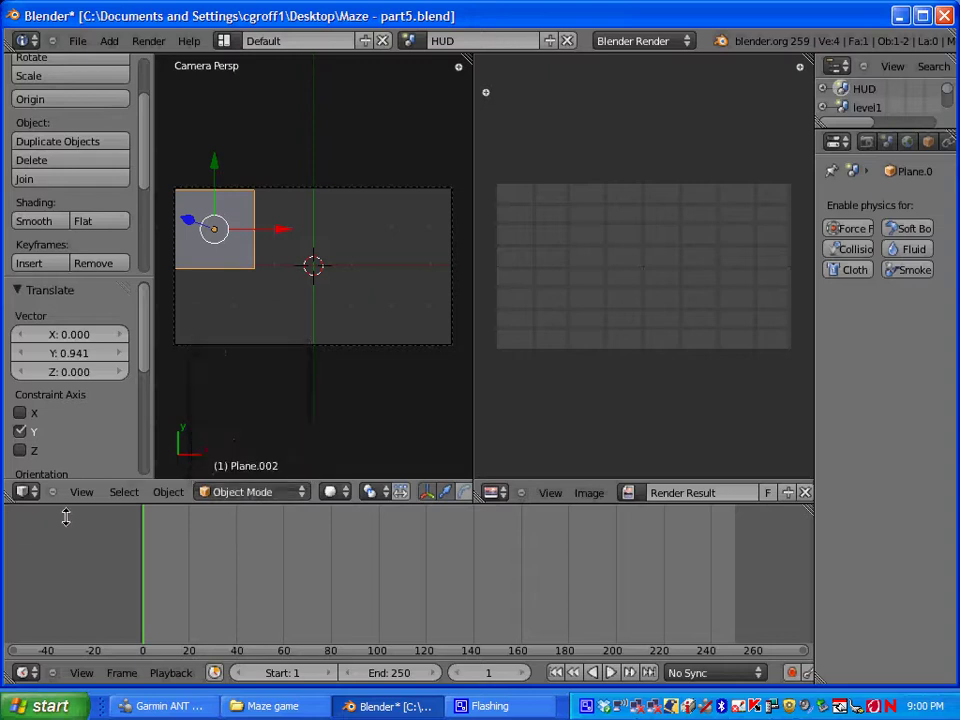
{"action": "left_click", "coordinate": [26, 491]}
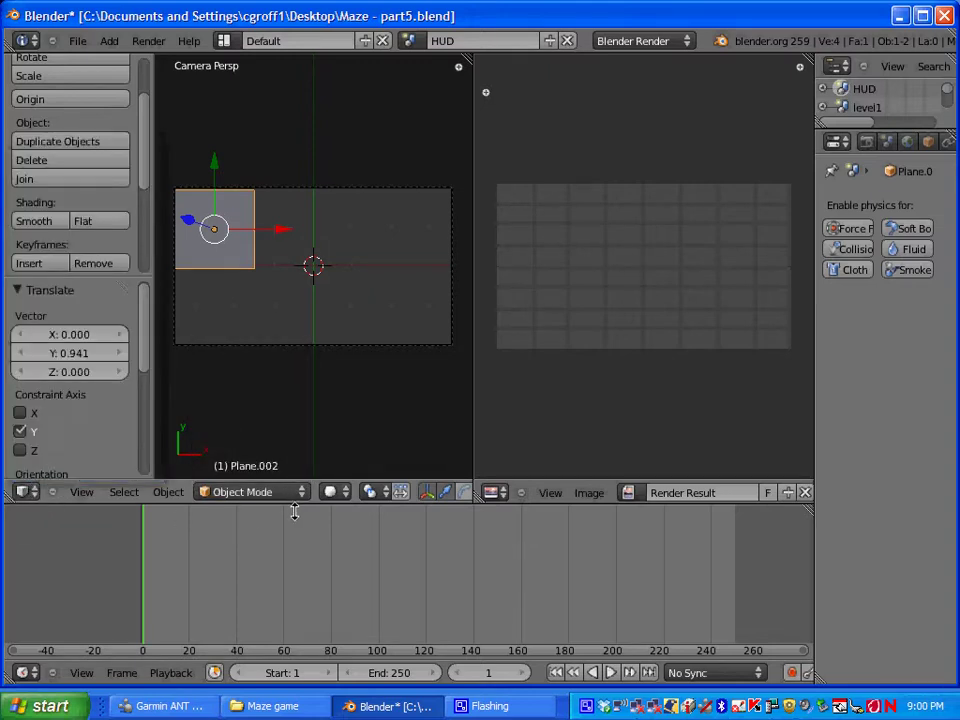
{"action": "left_click", "coordinate": [246, 492]}
{"action": "left_click", "coordinate": [258, 453]}
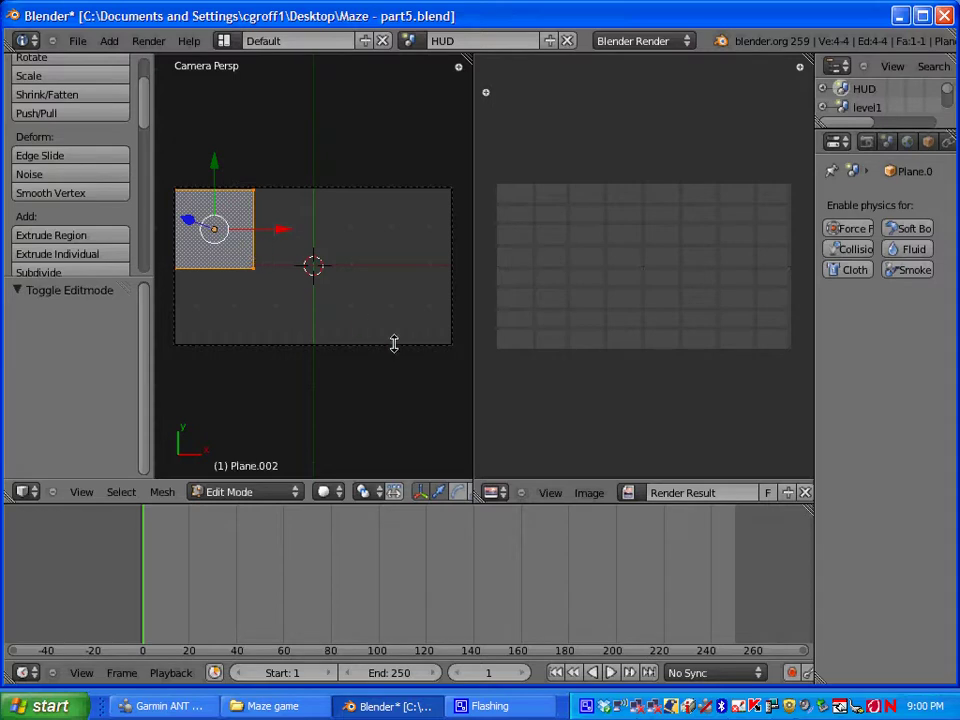
{"action": "key", "text": "Num_Lock"}
{"action": "key", "text": "u"}
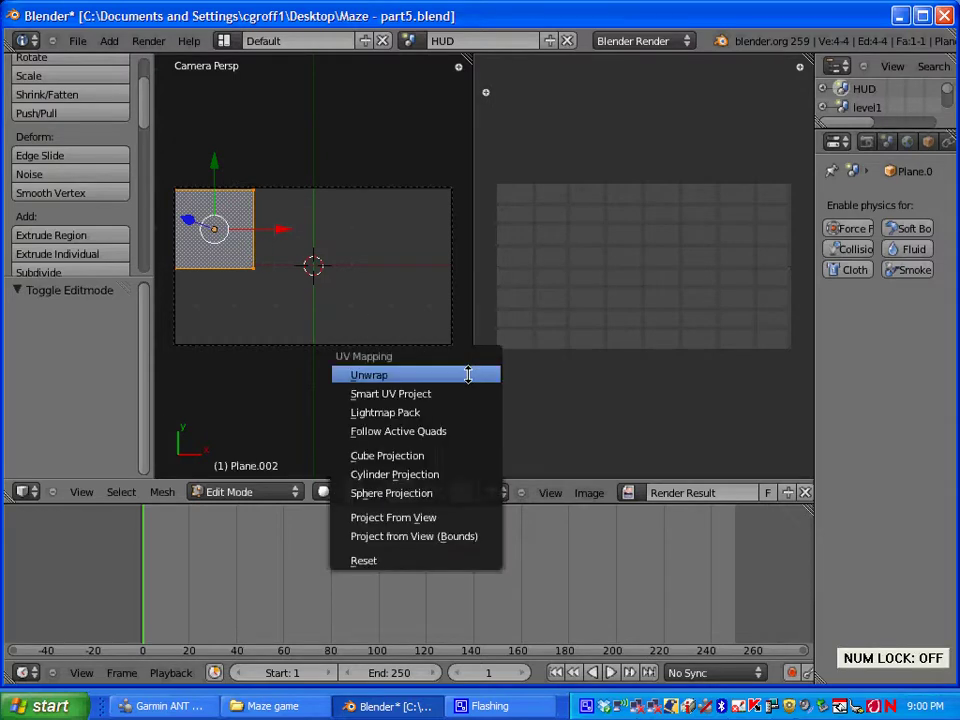
{"action": "left_click", "coordinate": [370, 376]}
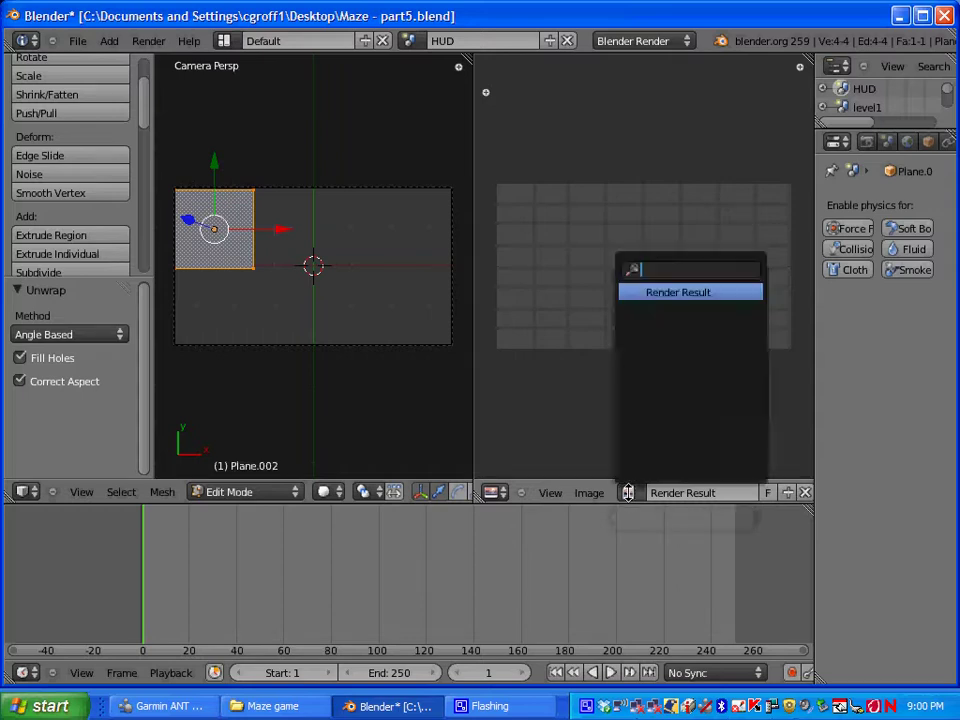
Step: Open the new image settings, then the Image menu in the UV editor
{"action": "left_click", "coordinate": [787, 492]}
{"action": "left_click", "coordinate": [547, 529]}
{"action": "left_click", "coordinate": [589, 492]}
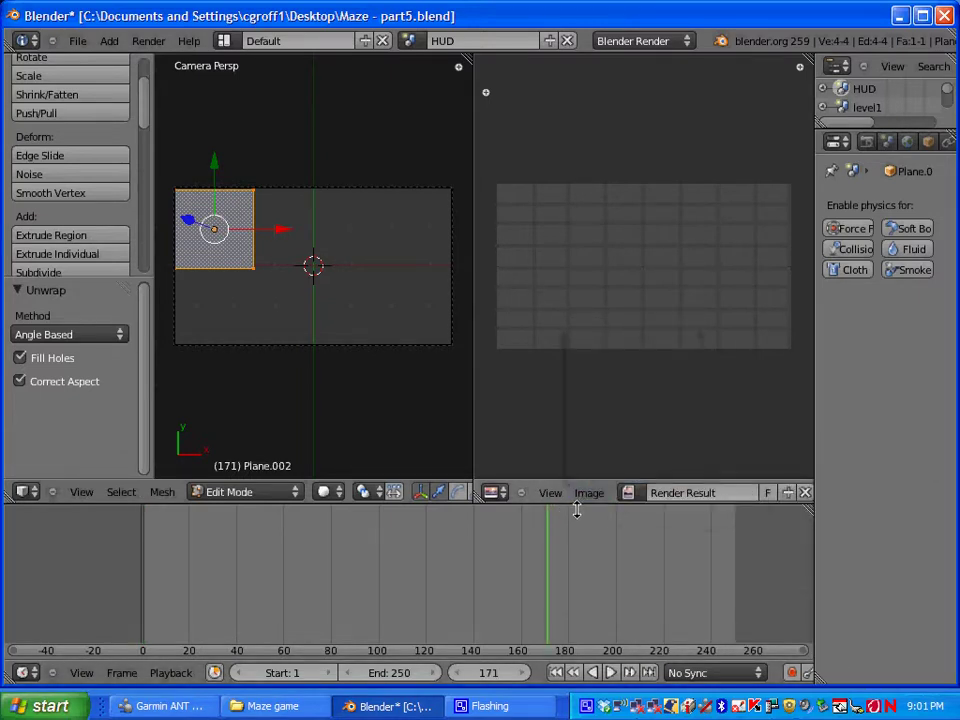
Step: Browse to the E:\Blender folder and select arialbd.tga in the Open Image browser
{"action": "left_click", "coordinate": [589, 492]}
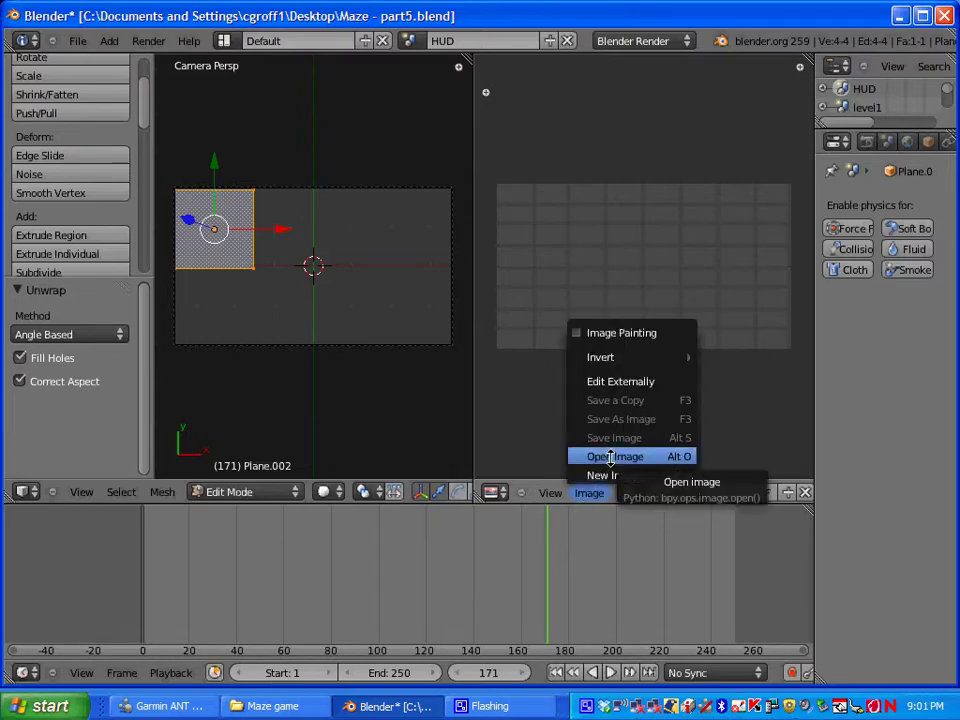
{"action": "left_click", "coordinate": [611, 456]}
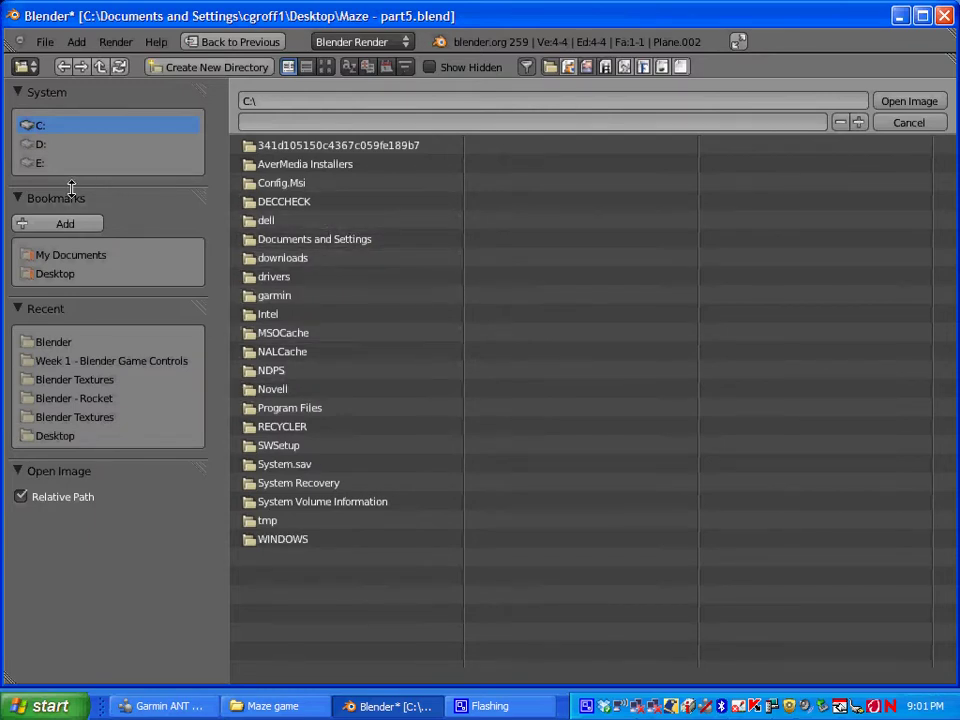
{"action": "left_click", "coordinate": [36, 162]}
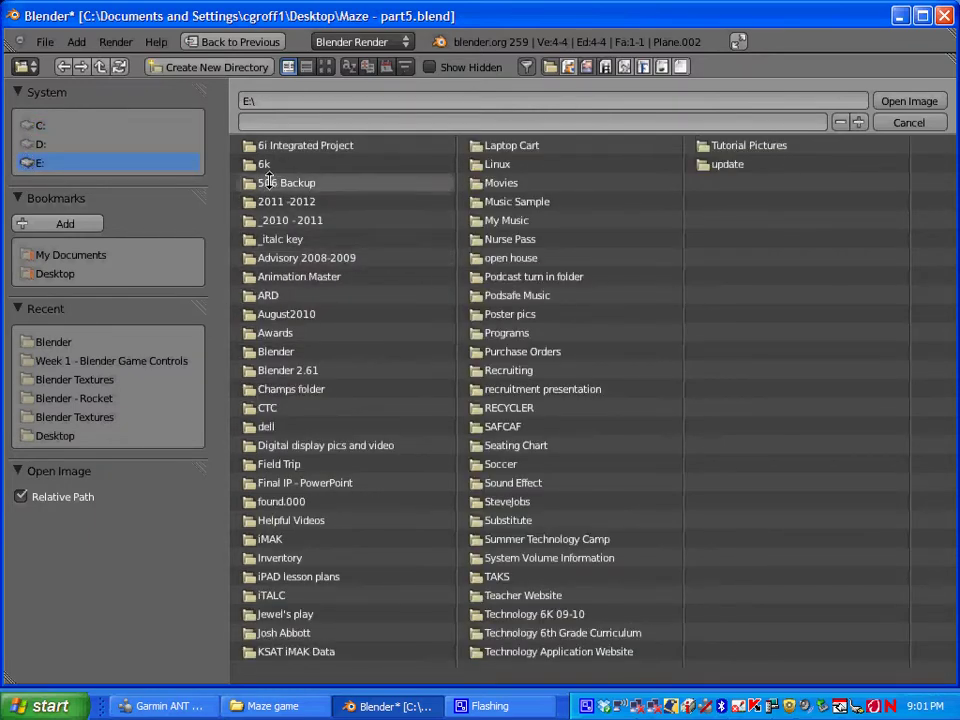
{"action": "left_click", "coordinate": [270, 351]}
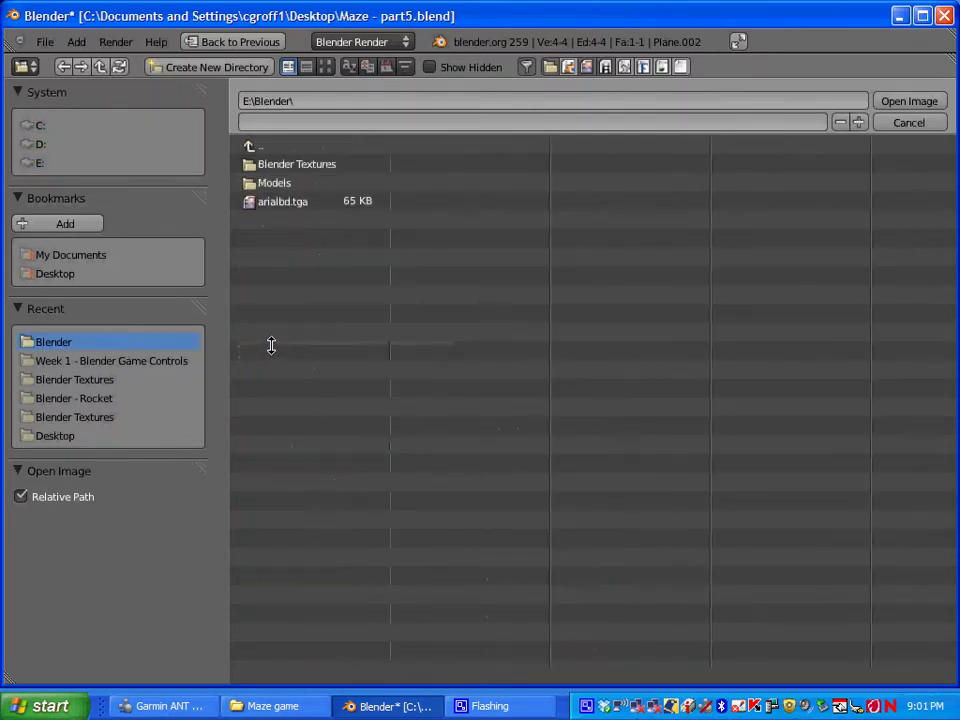
{"action": "left_click", "coordinate": [275, 201]}
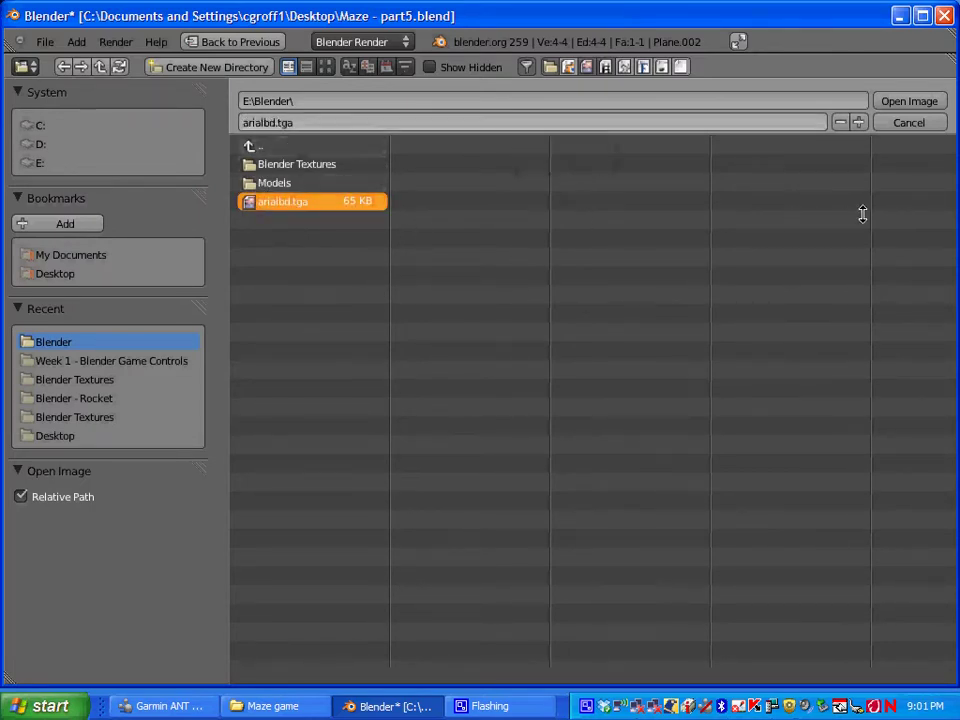
Step: Load arialbd.tga and switch the 3D view to Textured shading so the plane shows the font grid
{"action": "left_click", "coordinate": [903, 101]}
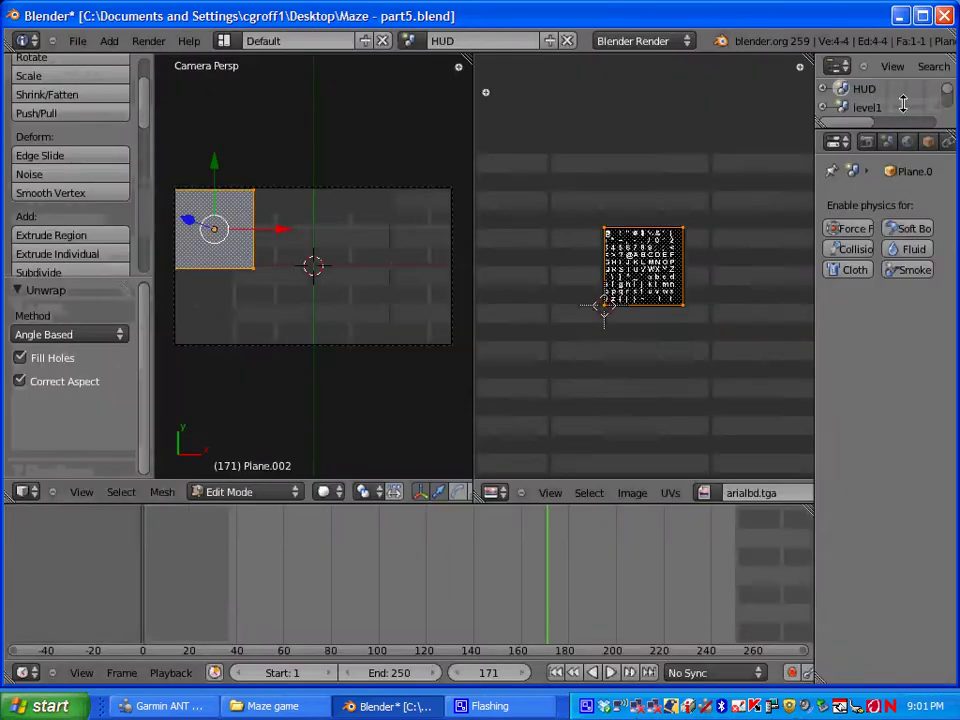
{"action": "scroll", "coordinate": [603, 300], "scroll_direction": "up", "scroll_amount": 7}
{"action": "scroll", "coordinate": [629, 266], "scroll_direction": "down", "scroll_amount": 1}
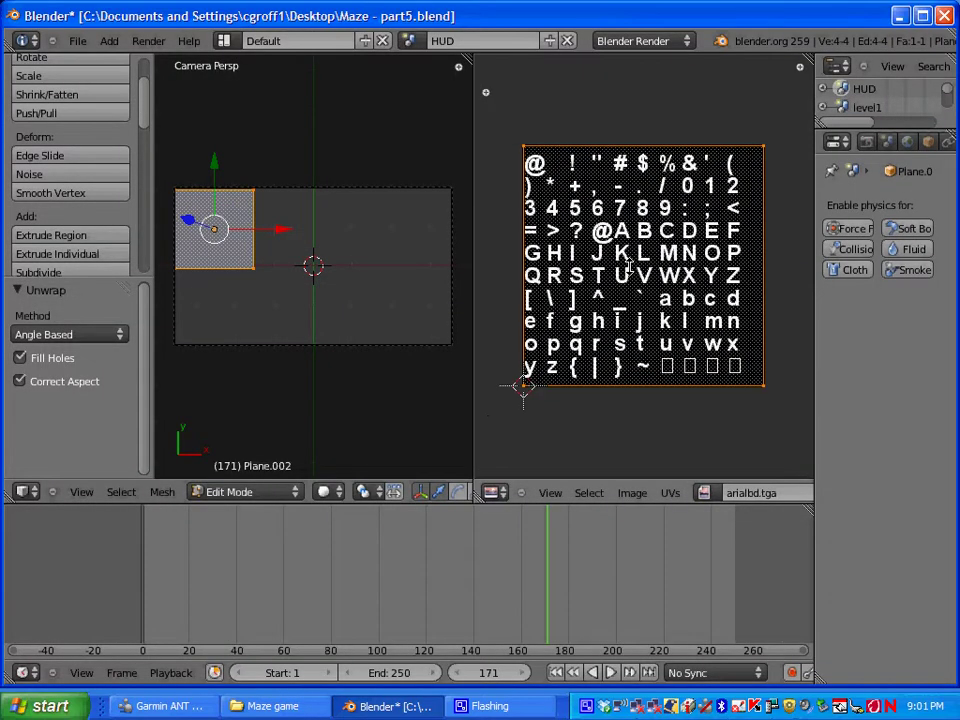
{"action": "left_click", "coordinate": [331, 491]}
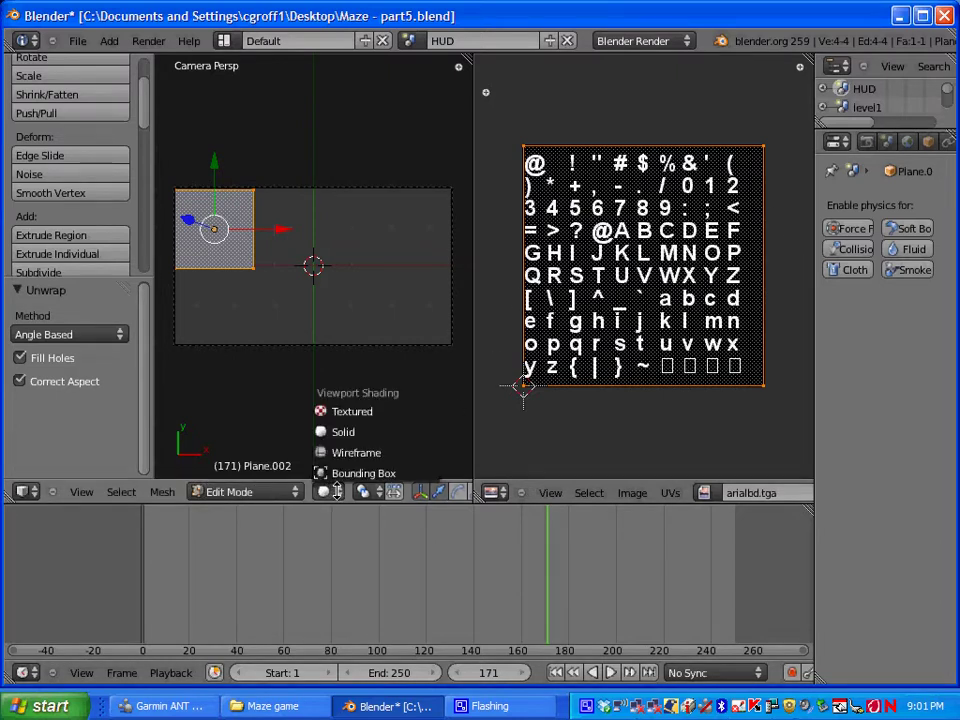
{"action": "left_click", "coordinate": [331, 413]}
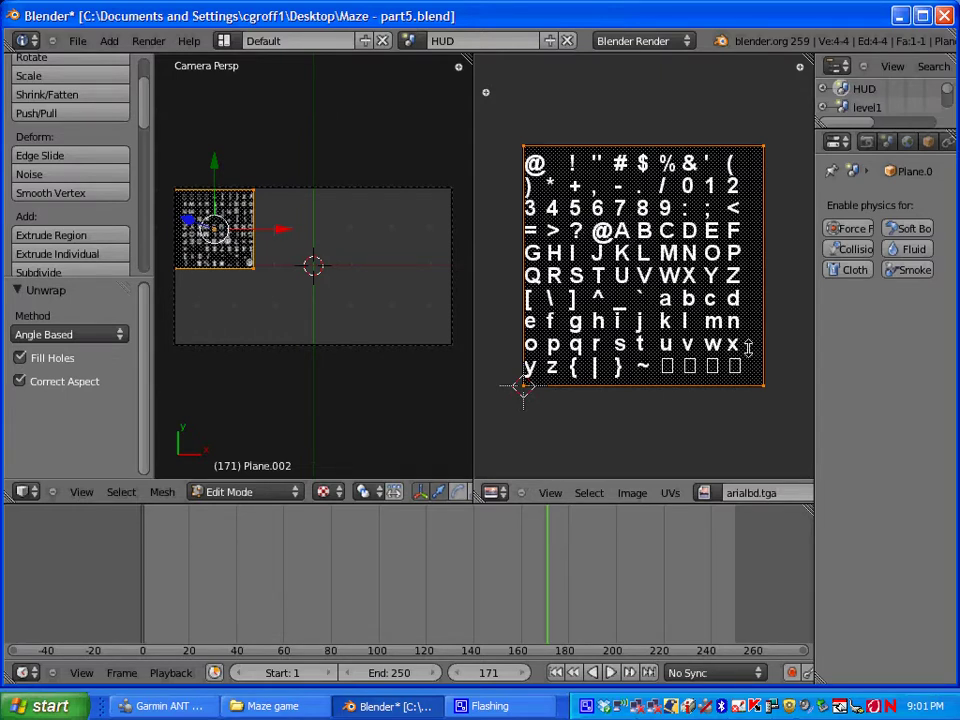
Step: Shrink the plane's UVs to about 0.125 and move them onto the @ glyph
{"action": "key", "text": "s"}
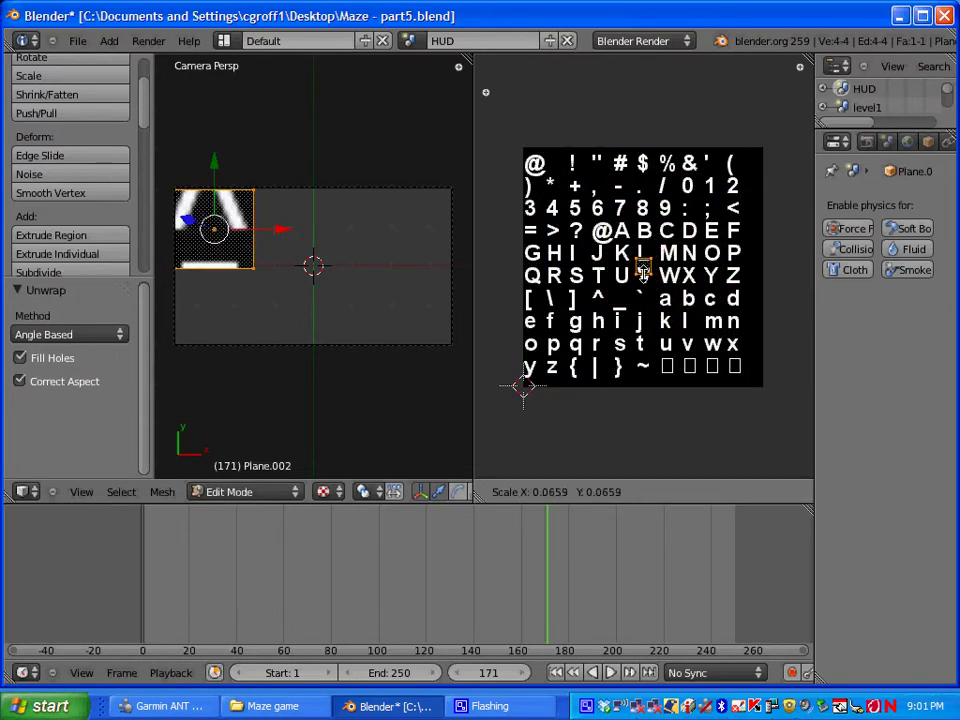
{"action": "left_click", "coordinate": [645, 281]}
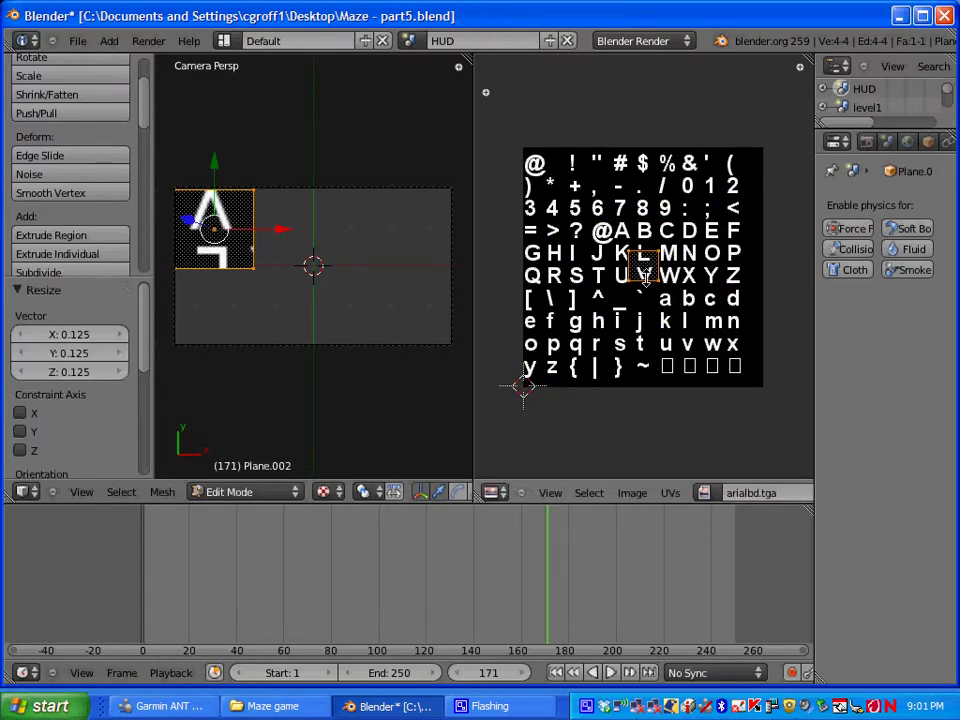
{"action": "key", "text": "g"}
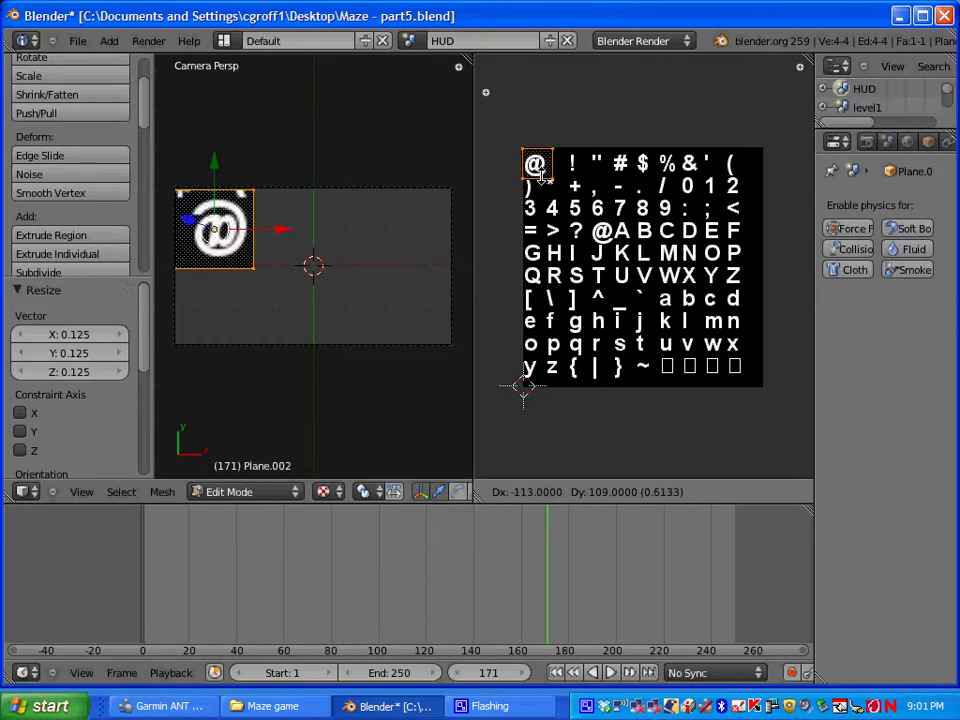
{"action": "left_click", "coordinate": [539, 174]}
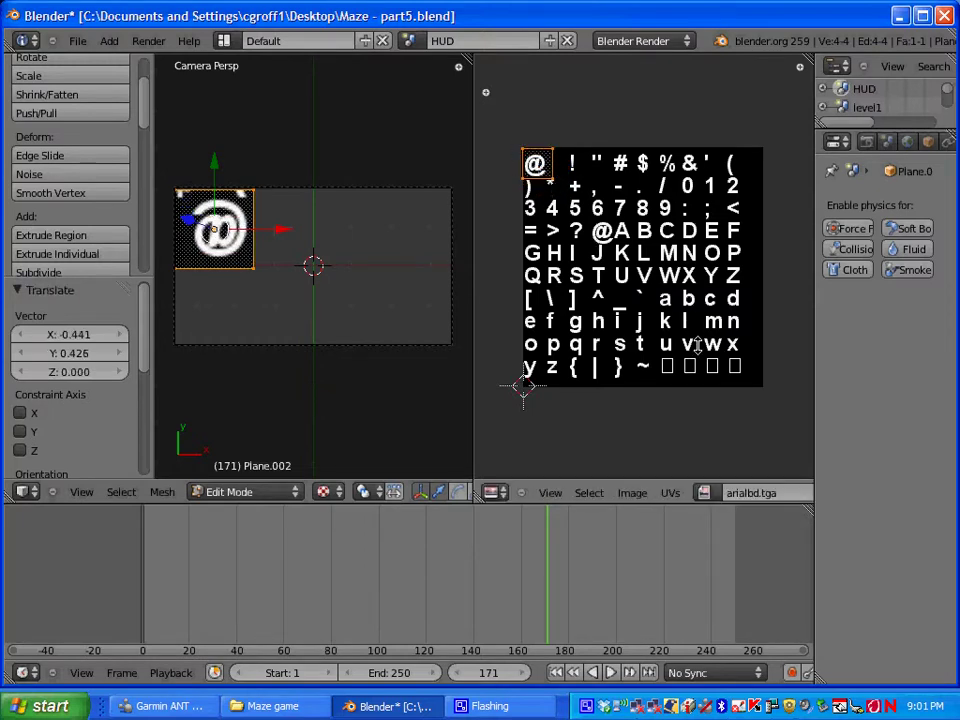
Step: Zoom in, tighten and reposition the @ UV island, and rotate it -180.151° so the glyph reads upright
{"action": "key", "text": "Num_Lock"}
{"action": "key", "text": "KP_Decimal"}
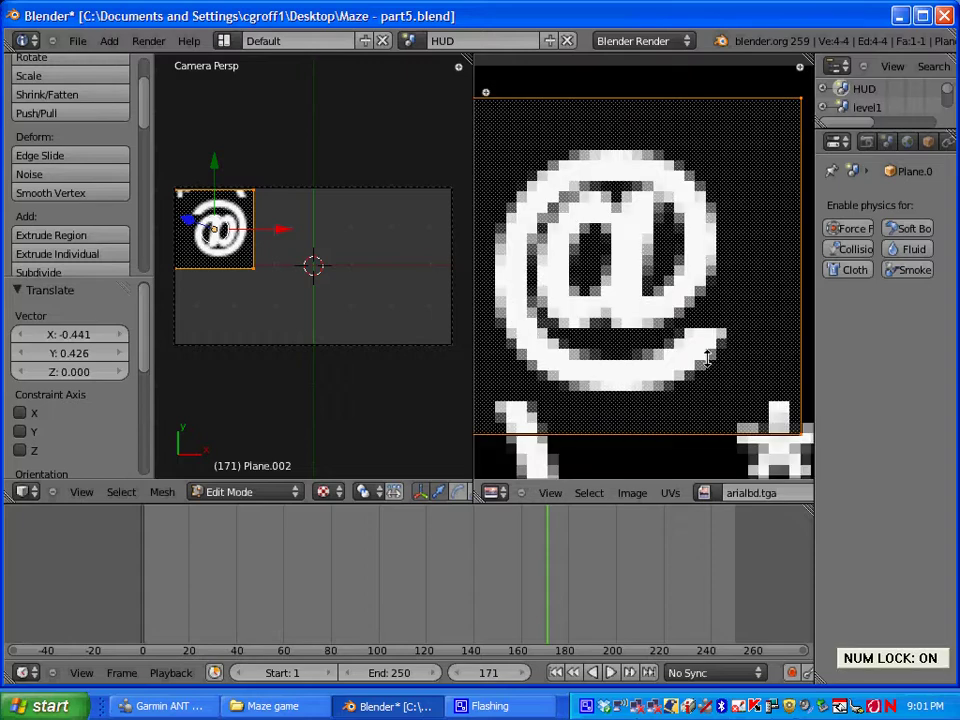
{"action": "scroll", "coordinate": [621, 313], "scroll_direction": "down", "scroll_amount": 2}
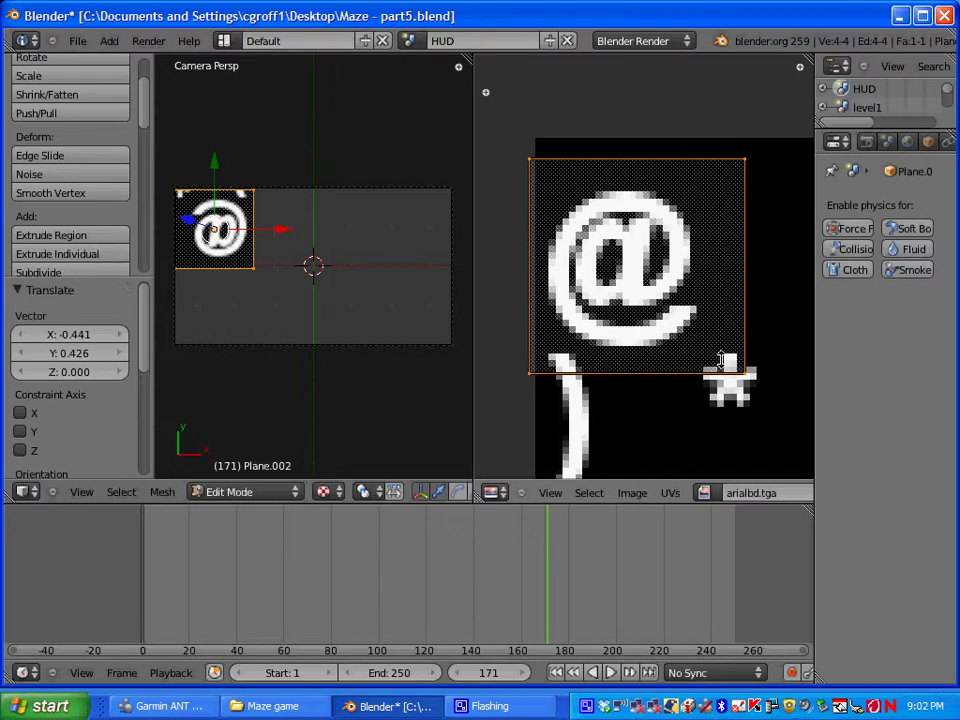
{"action": "key", "text": "s"}
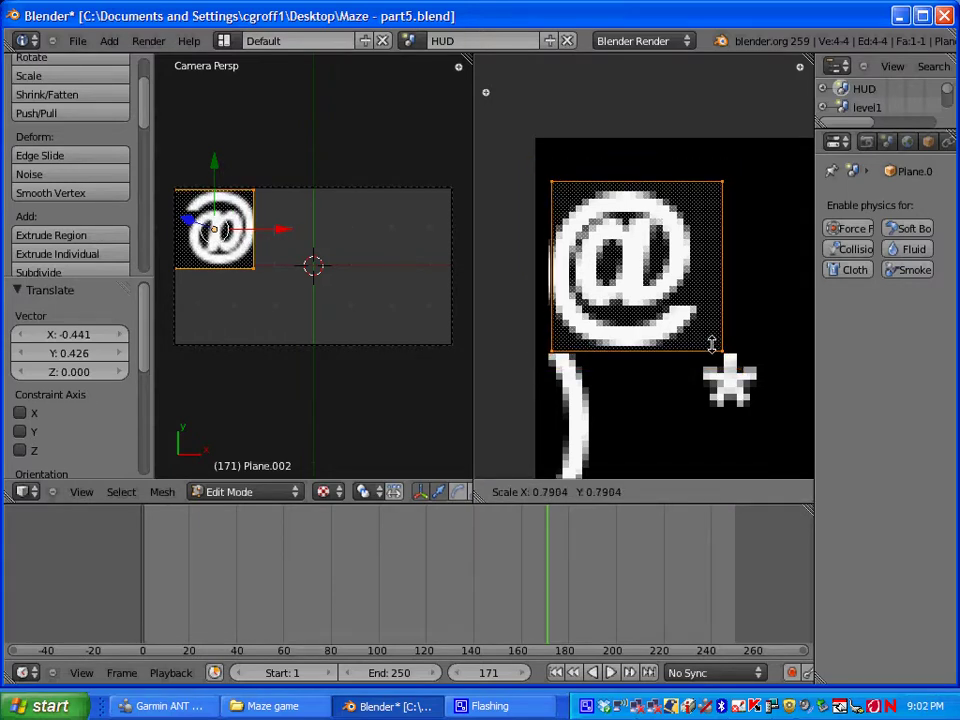
{"action": "left_click", "coordinate": [688, 320]}
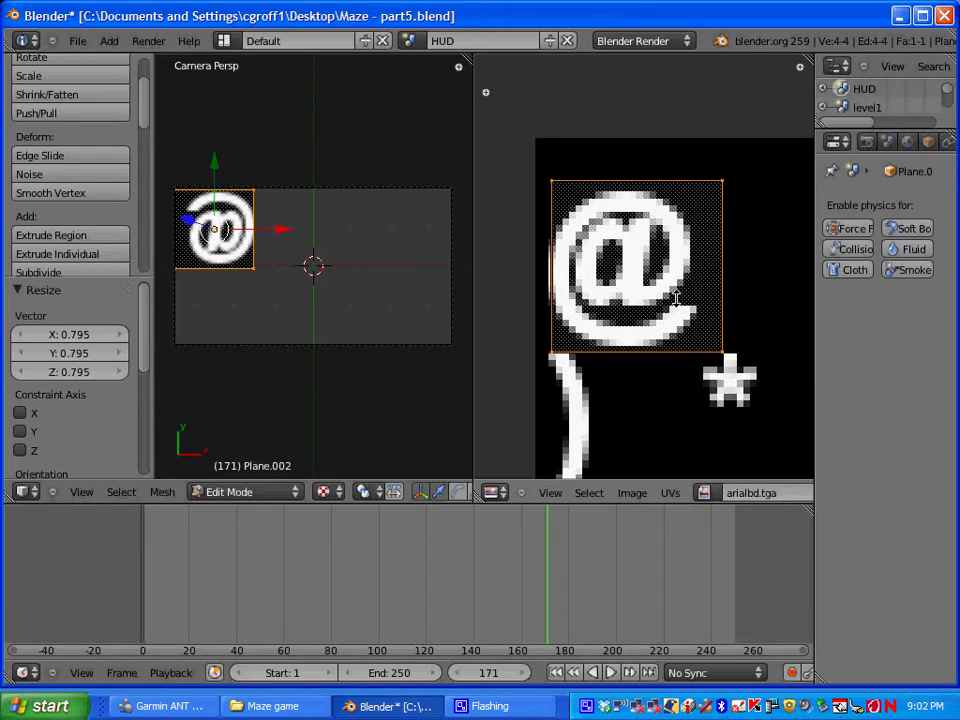
{"action": "key", "text": "g"}
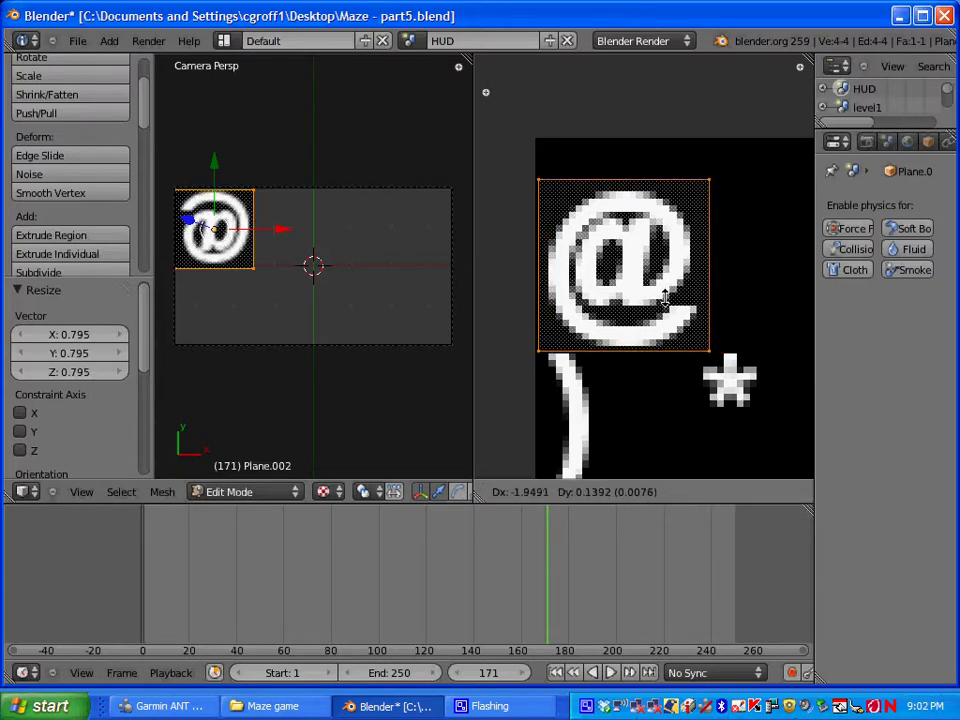
{"action": "left_click", "coordinate": [665, 297]}
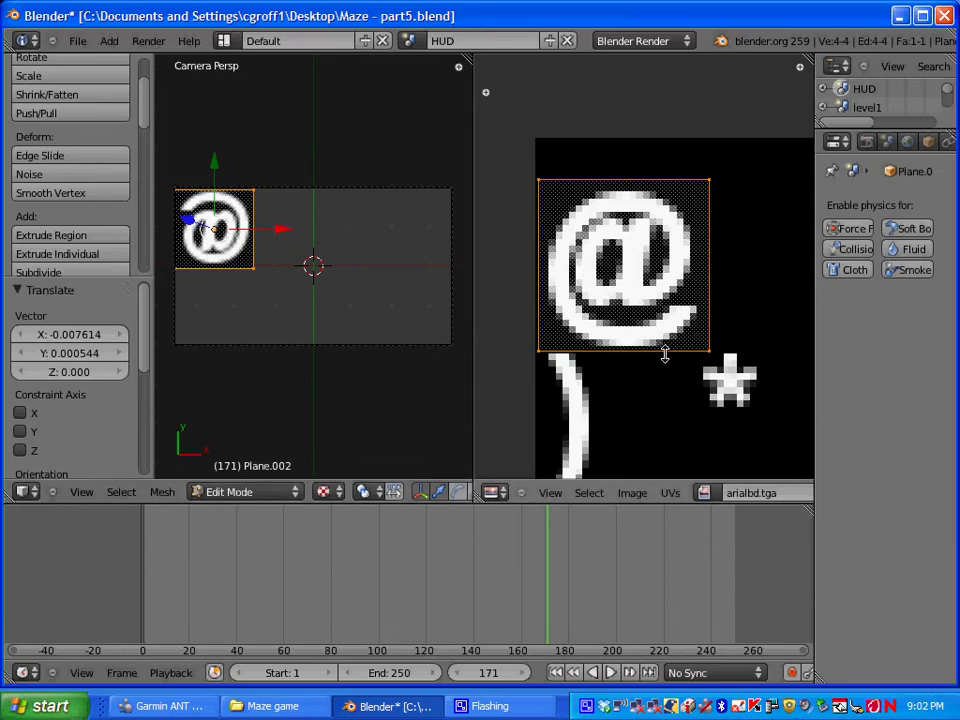
{"action": "key", "text": "r"}
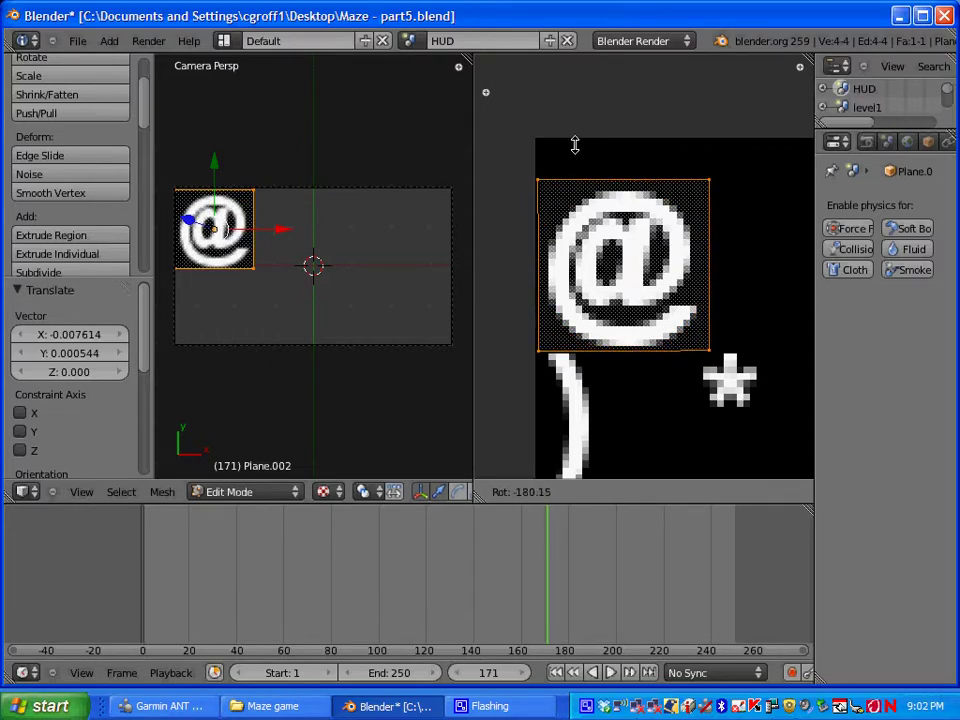
{"action": "left_click", "coordinate": [575, 145]}
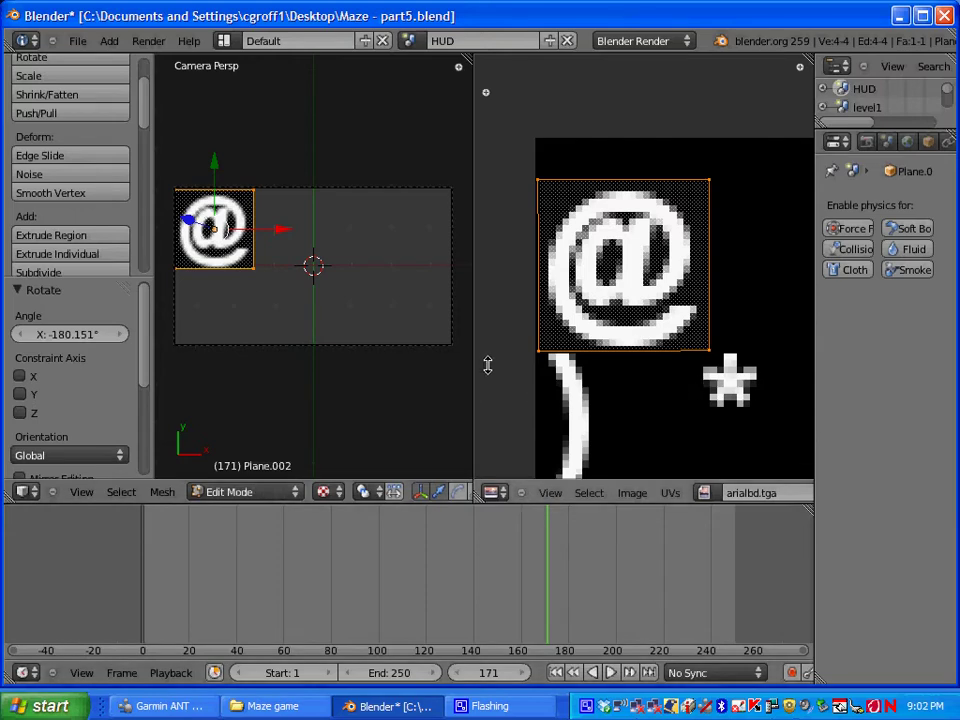
Step: Join the UV editor back into the 3D view and switch the @-textured plane to Object Mode
{"action": "right_click", "coordinate": [472, 296]}
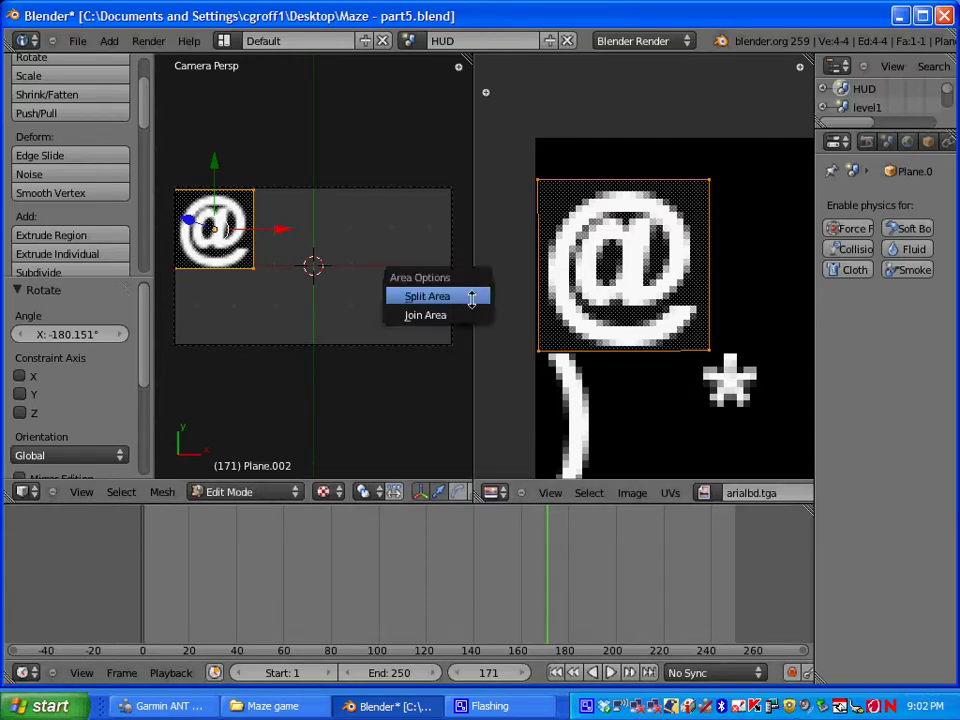
{"action": "left_click", "coordinate": [471, 315]}
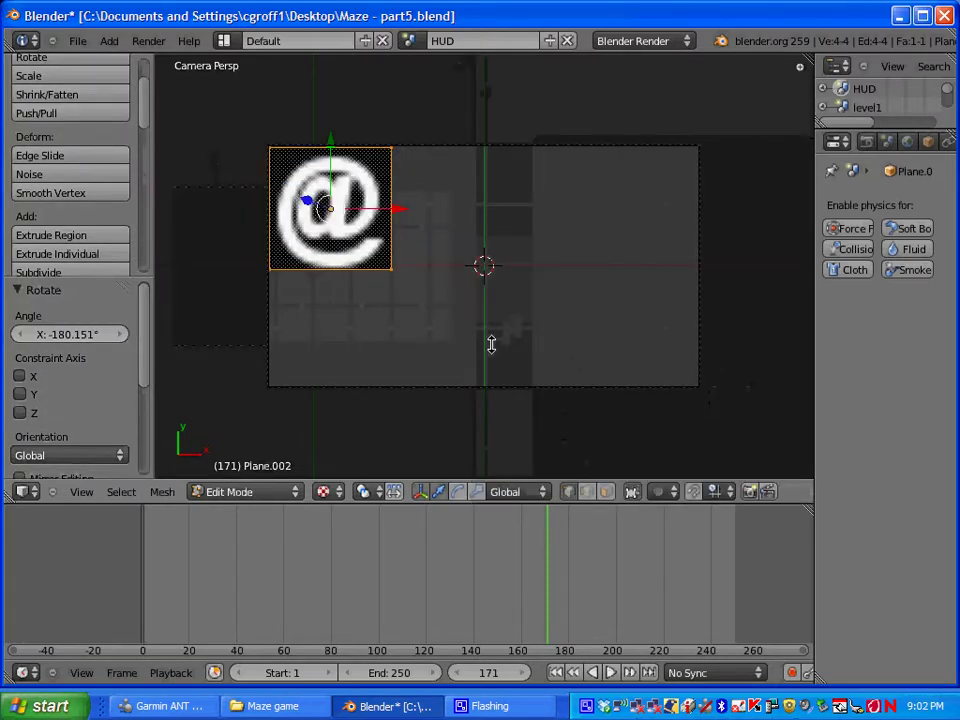
{"action": "left_click", "coordinate": [471, 336]}
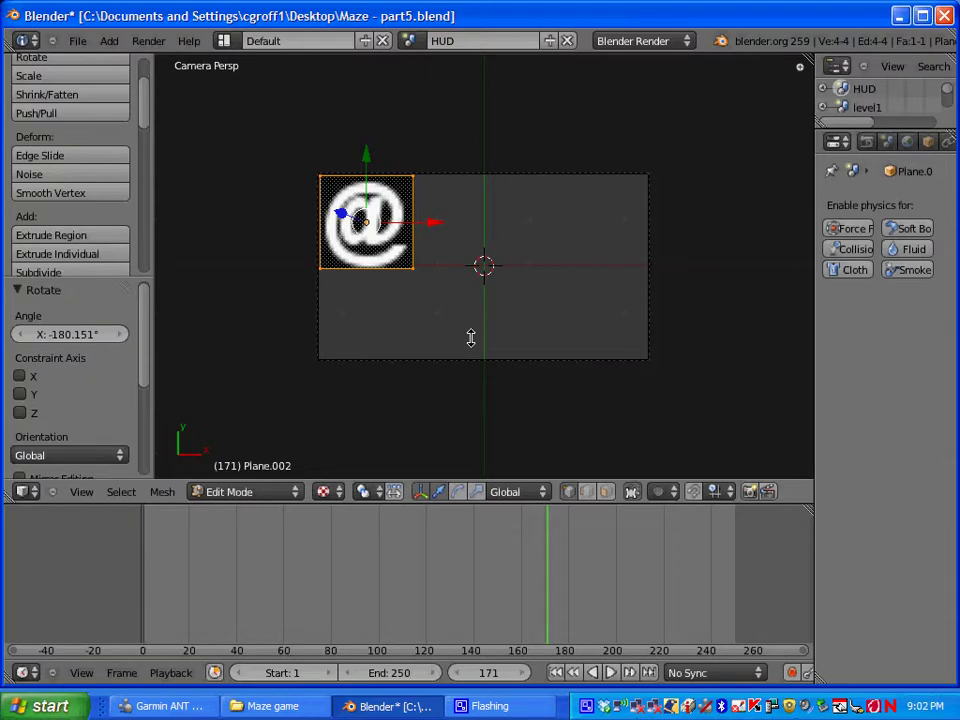
{"action": "scroll", "coordinate": [471, 338], "scroll_direction": "down", "scroll_amount": 2}
{"action": "left_click", "coordinate": [274, 491]}
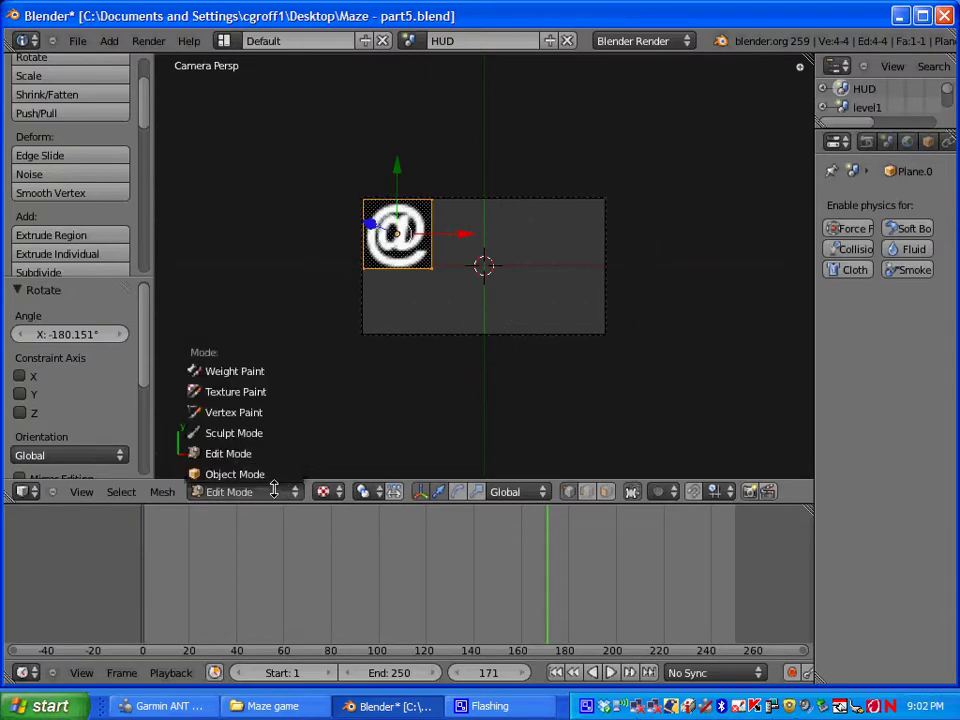
{"action": "left_click", "coordinate": [274, 473]}
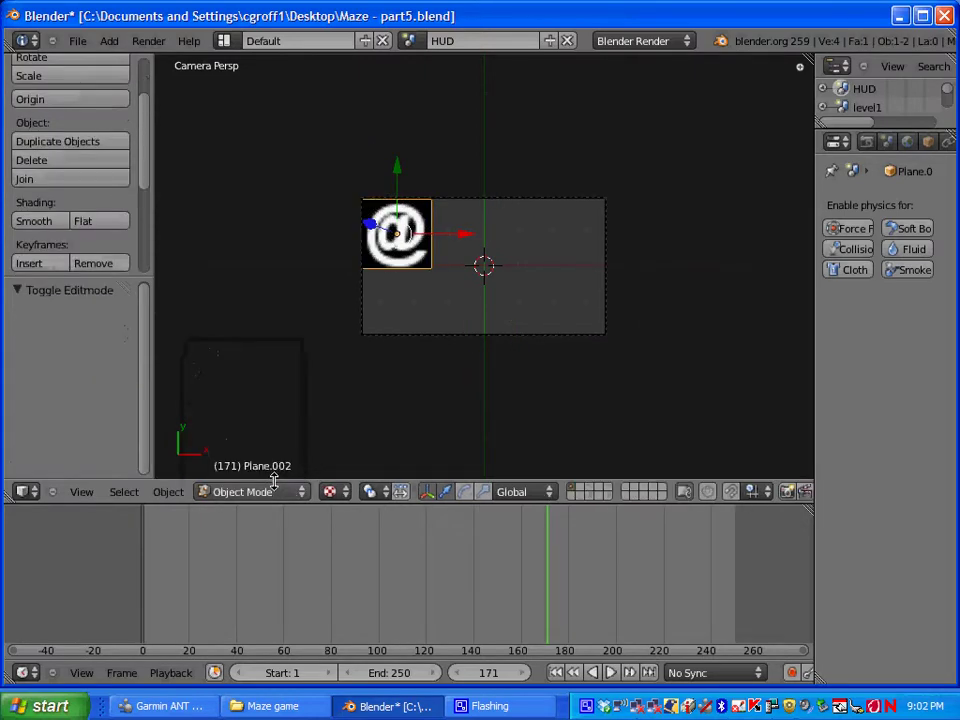
Step: Show the HUD scene in the Game Logic layout and widen the plane's game Properties panel
{"action": "left_click", "coordinate": [226, 41]}
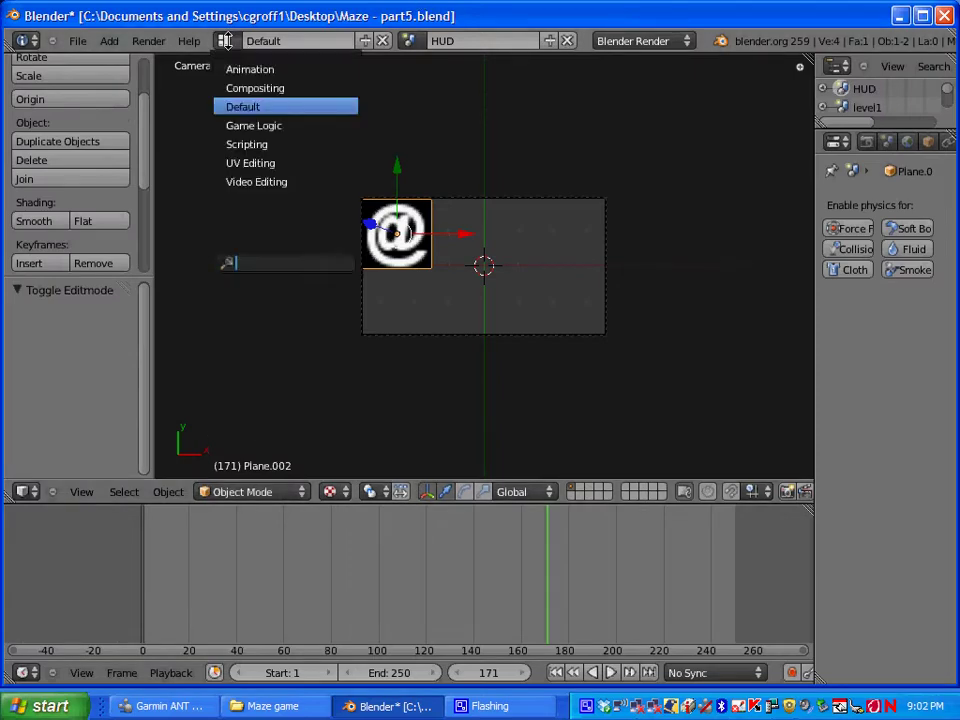
{"action": "left_click", "coordinate": [236, 124]}
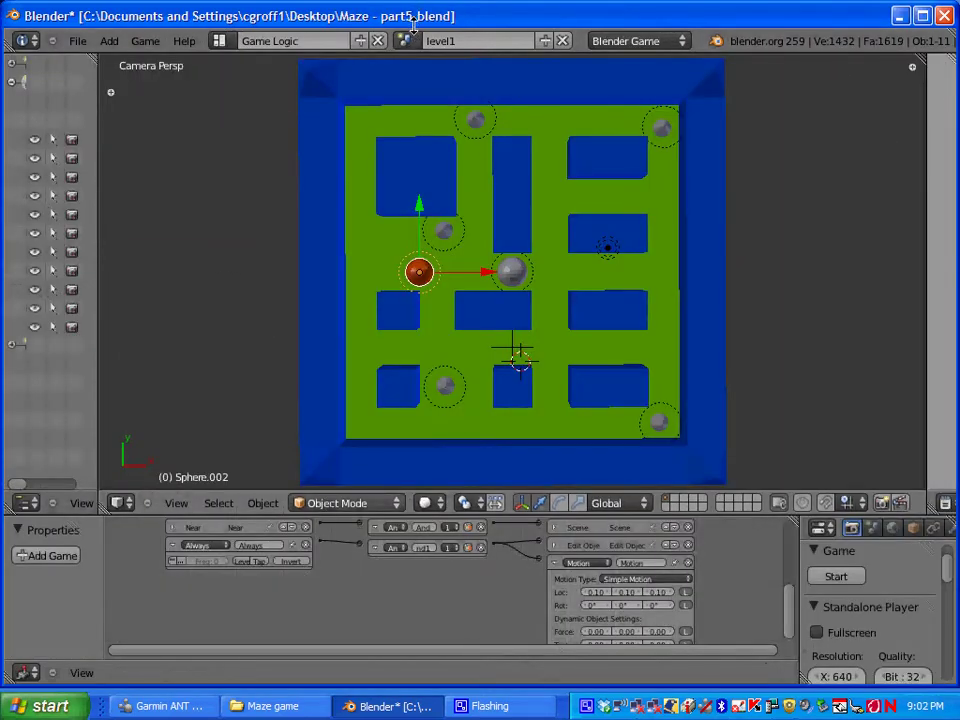
{"action": "left_click", "coordinate": [405, 40]}
{"action": "left_click", "coordinate": [413, 69]}
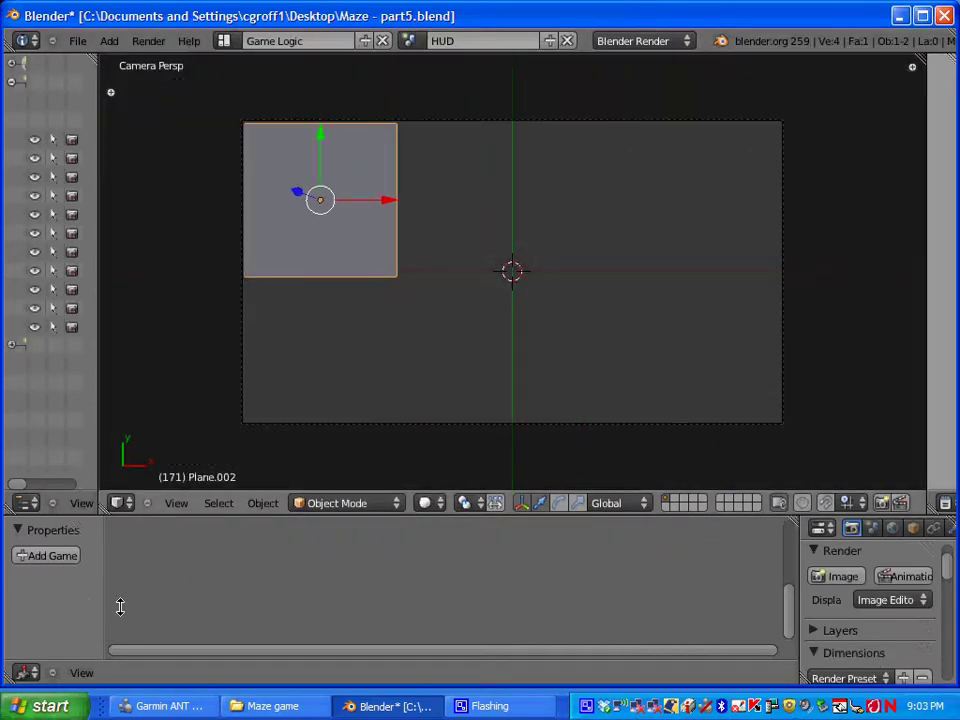
{"action": "left_click_drag", "start_coordinate": [103, 599], "coordinate": [246, 590]}
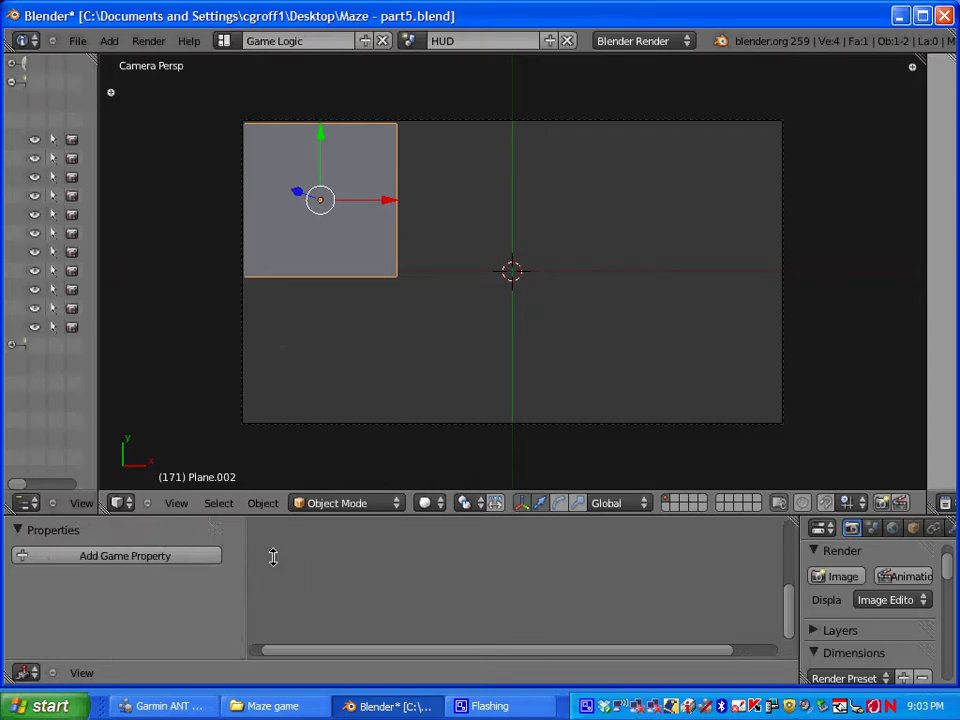
Step: Create a new game property named Text and change its type from Float to Integer (value 0)
{"action": "left_click", "coordinate": [96, 557]}
{"action": "left_click", "coordinate": [40, 586]}
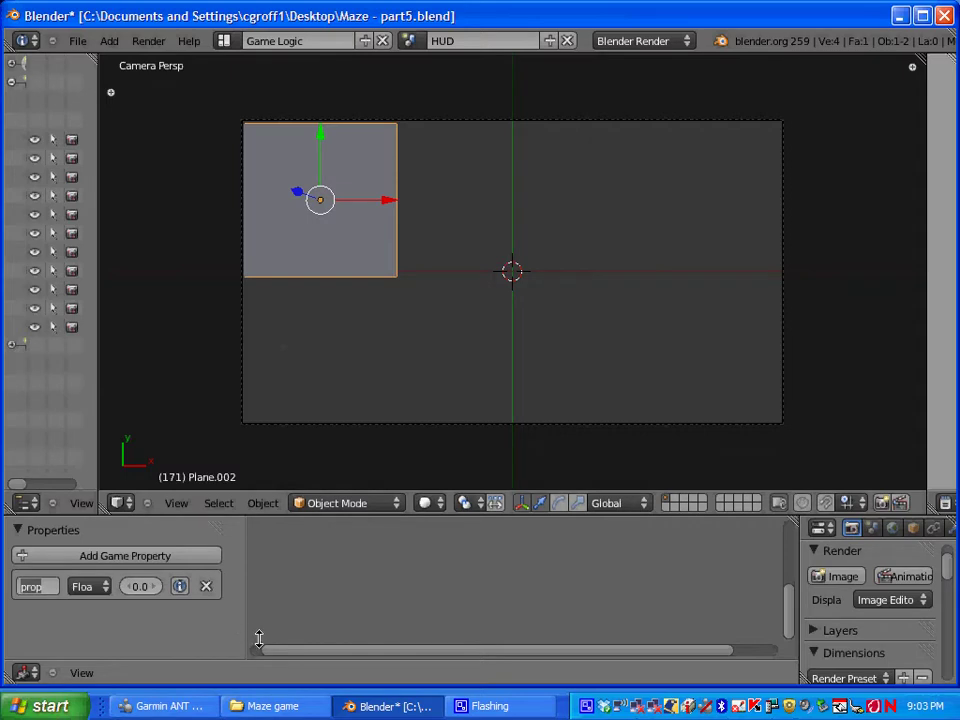
{"action": "type", "text": "Text"}
{"action": "key", "text": "Return"}
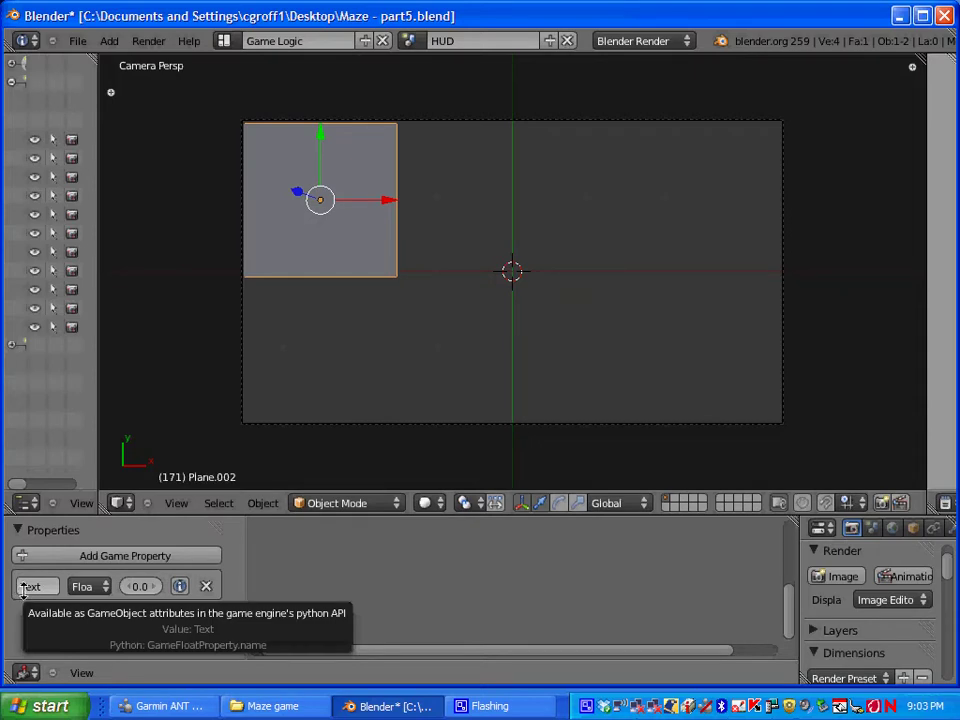
{"action": "left_click", "coordinate": [88, 587]}
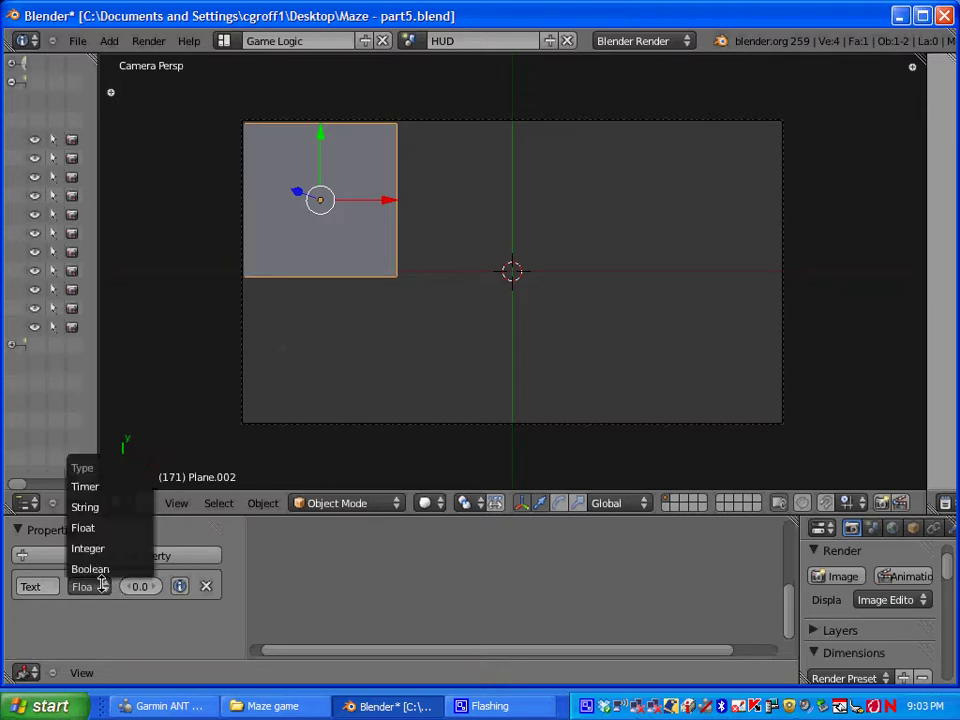
{"action": "left_click", "coordinate": [92, 550]}
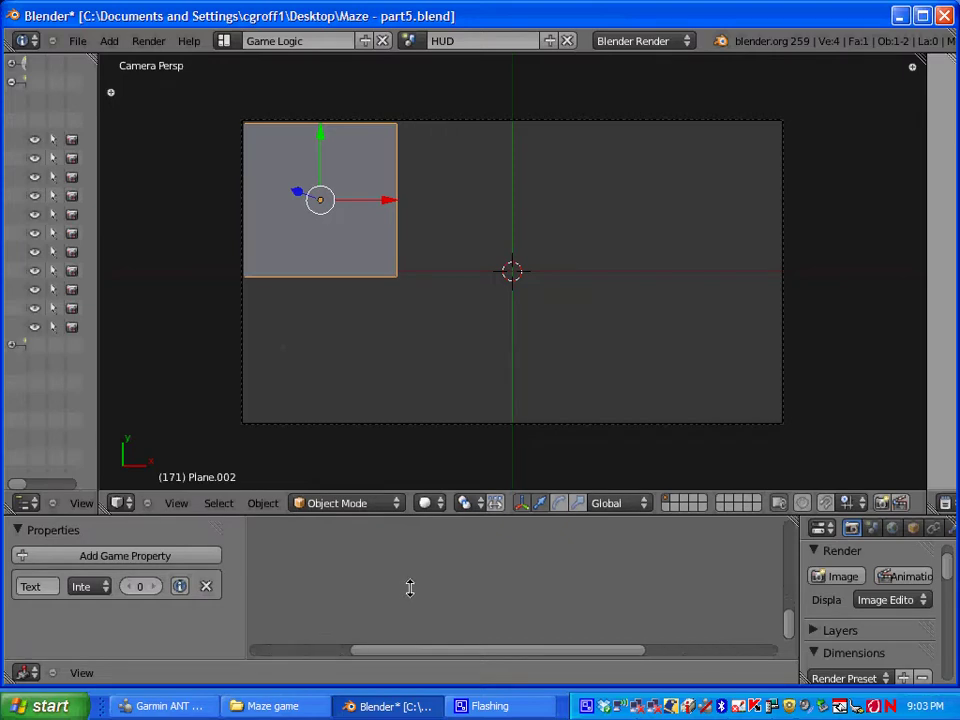
Step: Make the logic editor taller and bring the sensors column into view
{"action": "scroll", "coordinate": [385, 580], "scroll_direction": "up", "scroll_amount": 1}
{"action": "middle_click_drag", "start_coordinate": [385, 580], "coordinate": [424, 639]}
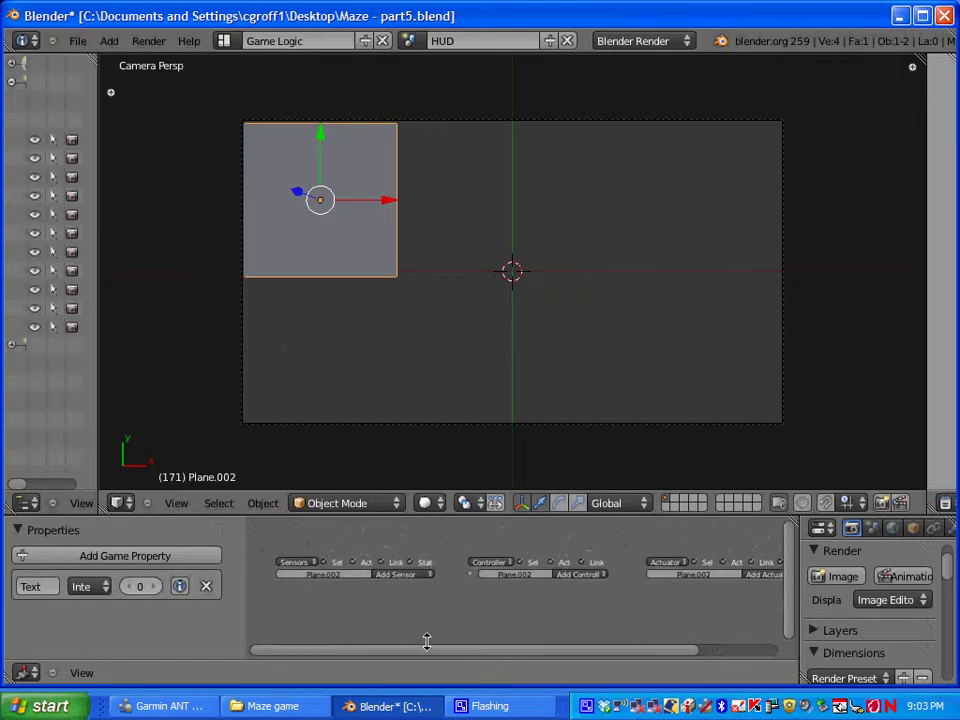
{"action": "scroll", "coordinate": [326, 527], "scroll_direction": "right", "scroll_amount": 2, "text": "ctrl"}
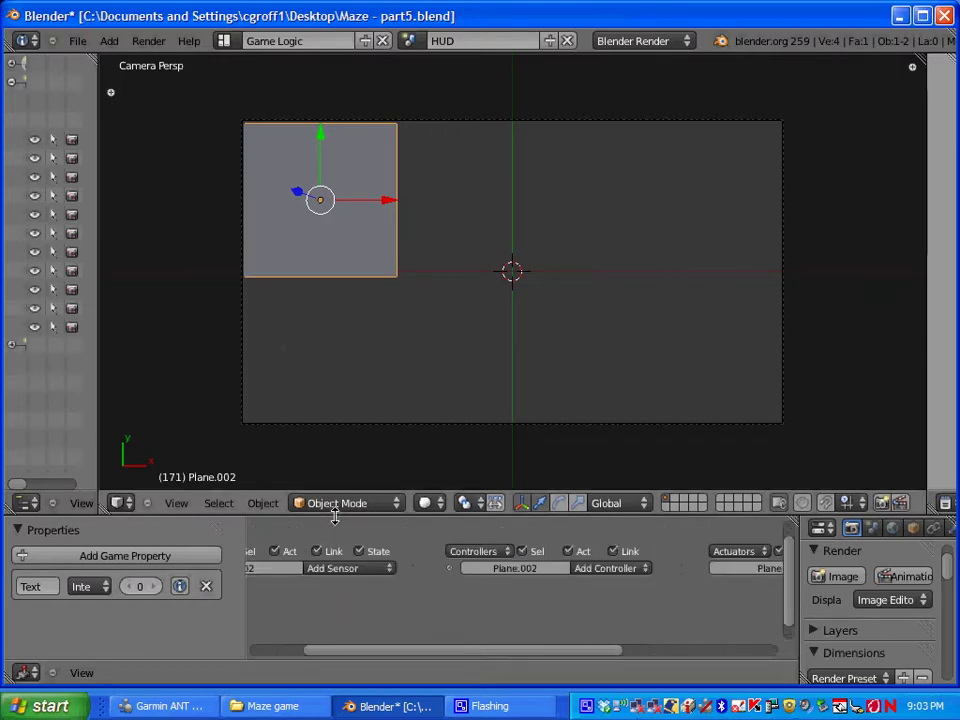
{"action": "left_click_drag", "start_coordinate": [335, 512], "coordinate": [336, 399]}
{"action": "middle_click_drag", "start_coordinate": [330, 544], "coordinate": [404, 507]}
{"action": "scroll", "coordinate": [381, 533], "scroll_direction": "up", "scroll_amount": 4}
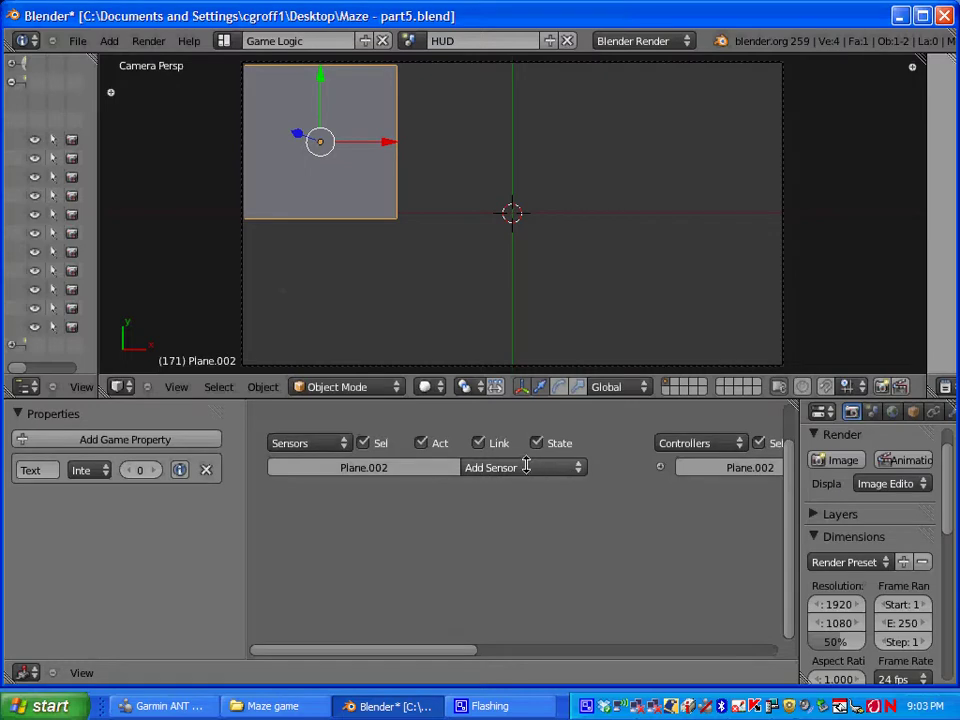
Step: Add a Message sensor whose subject is 'pickup'
{"action": "left_click", "coordinate": [524, 466]}
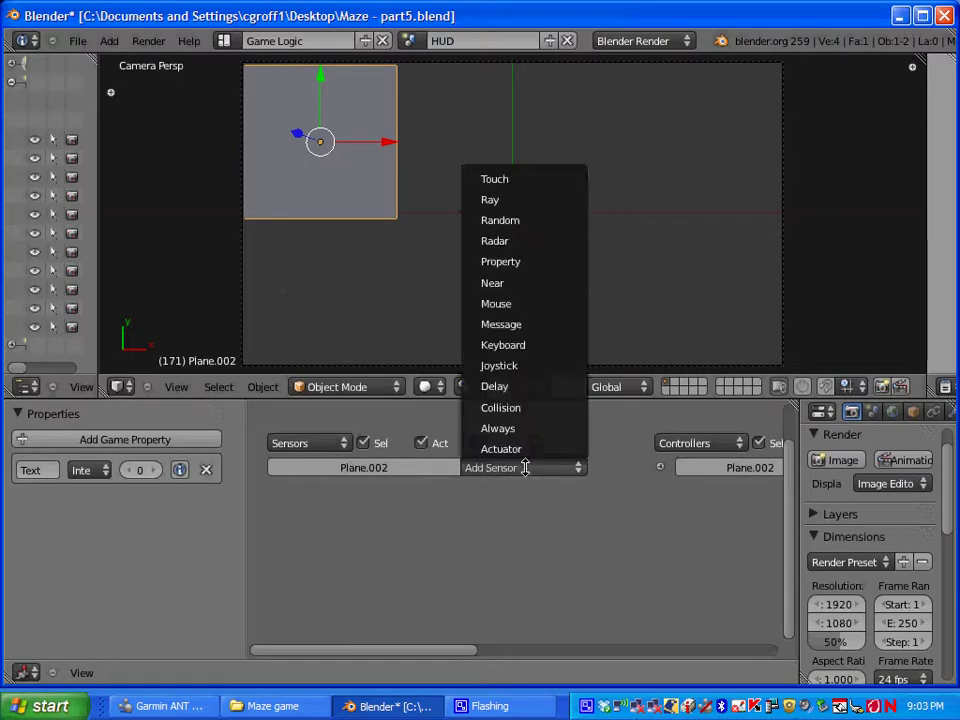
{"action": "left_click", "coordinate": [503, 324]}
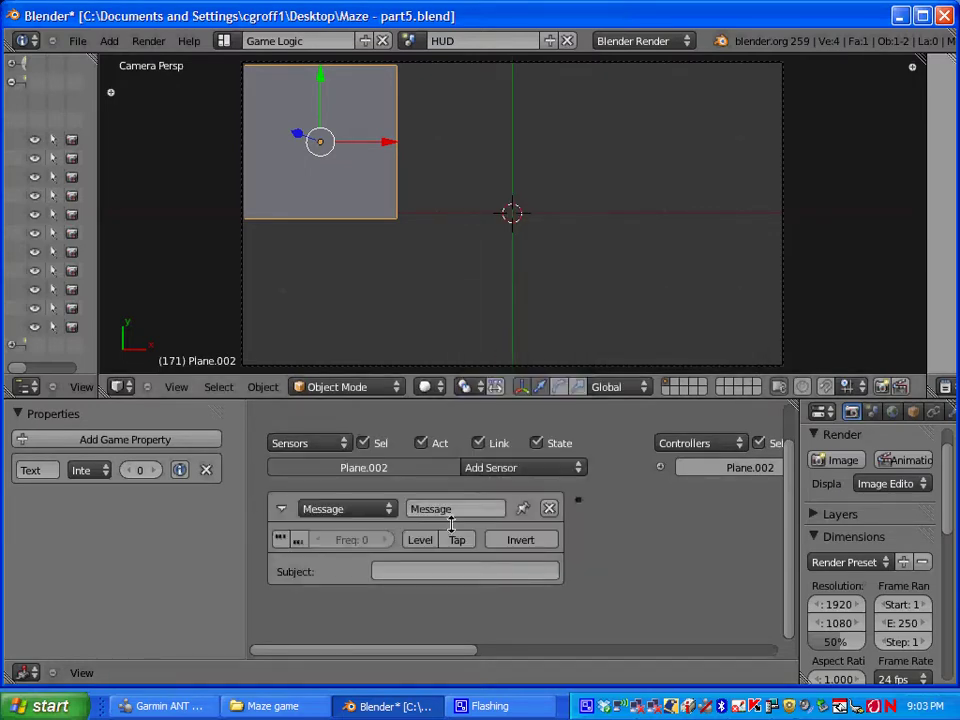
{"action": "left_click", "coordinate": [386, 572]}
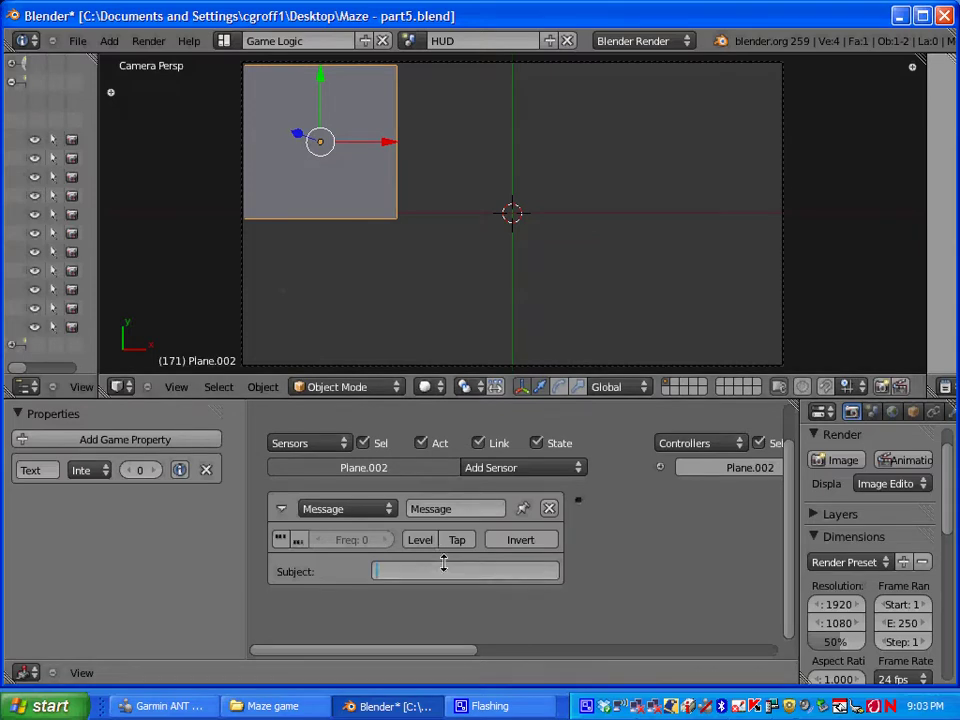
{"action": "key", "text": "Num_Lock"}
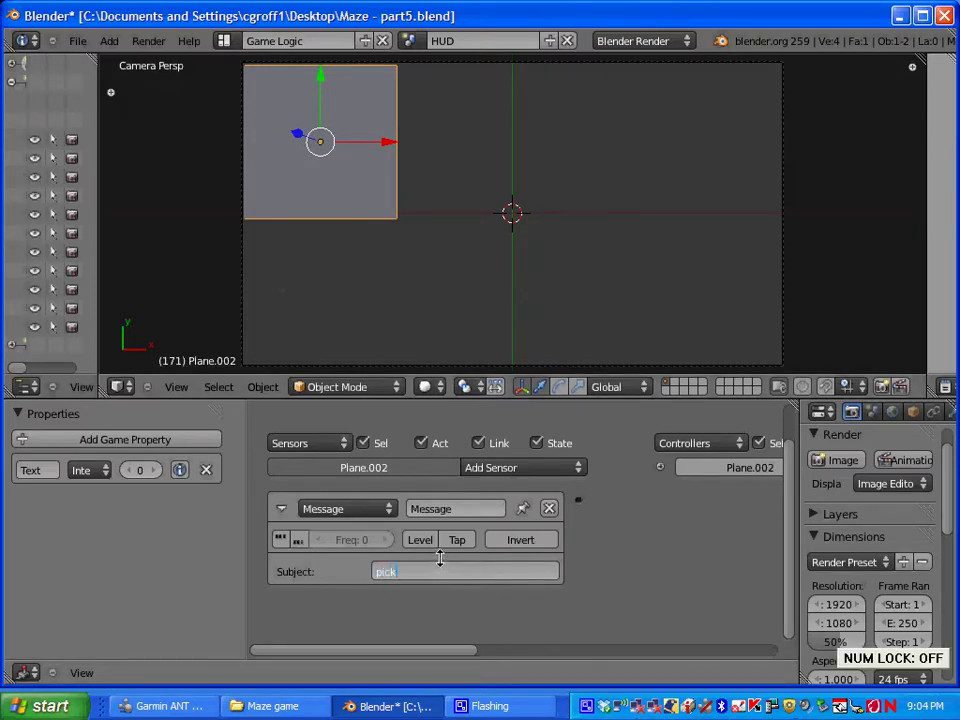
{"action": "type", "text": "pickup"}
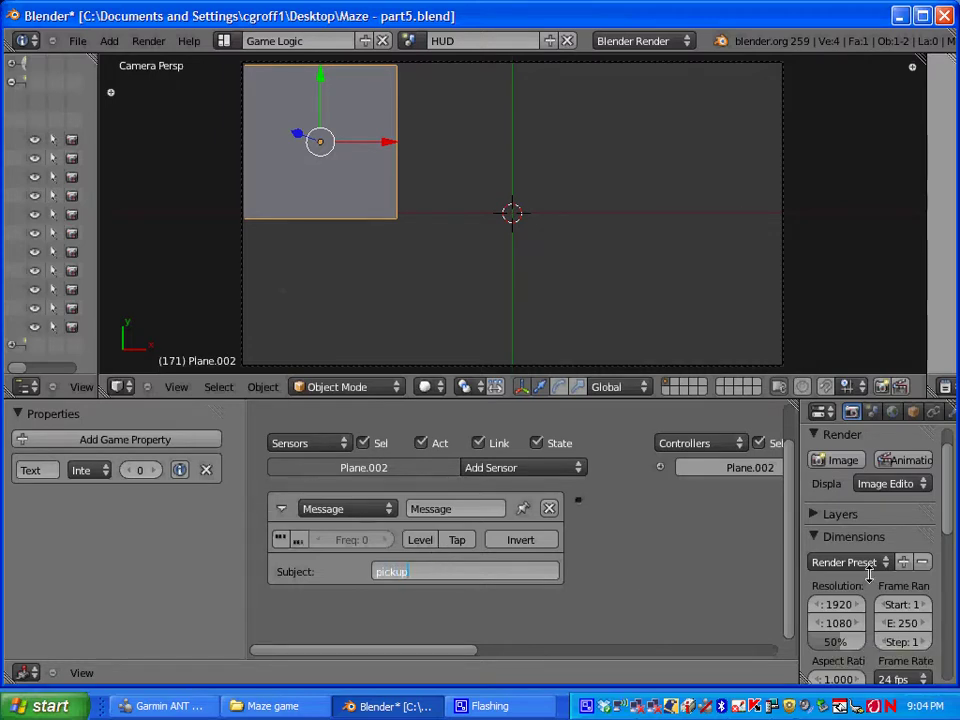
{"action": "key", "text": "Return"}
{"action": "middle_click_drag", "start_coordinate": [666, 557], "coordinate": [414, 540]}
Step: Add an And controller and a Property actuator, wiring Message sensor to And to the actuator
{"action": "left_click", "coordinate": [601, 456]}
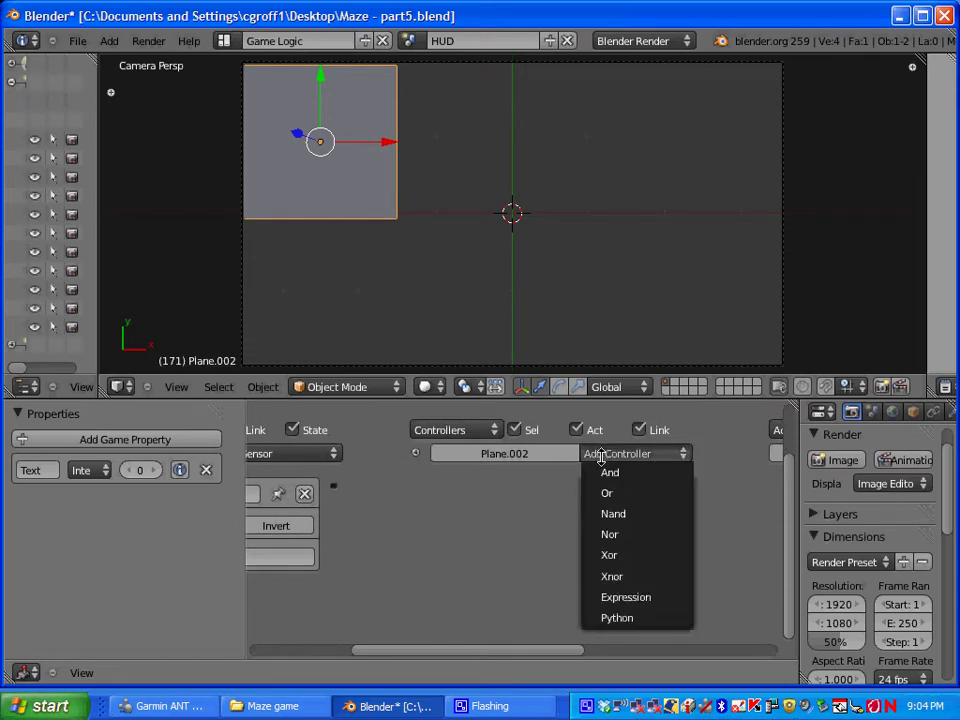
{"action": "left_click", "coordinate": [602, 472]}
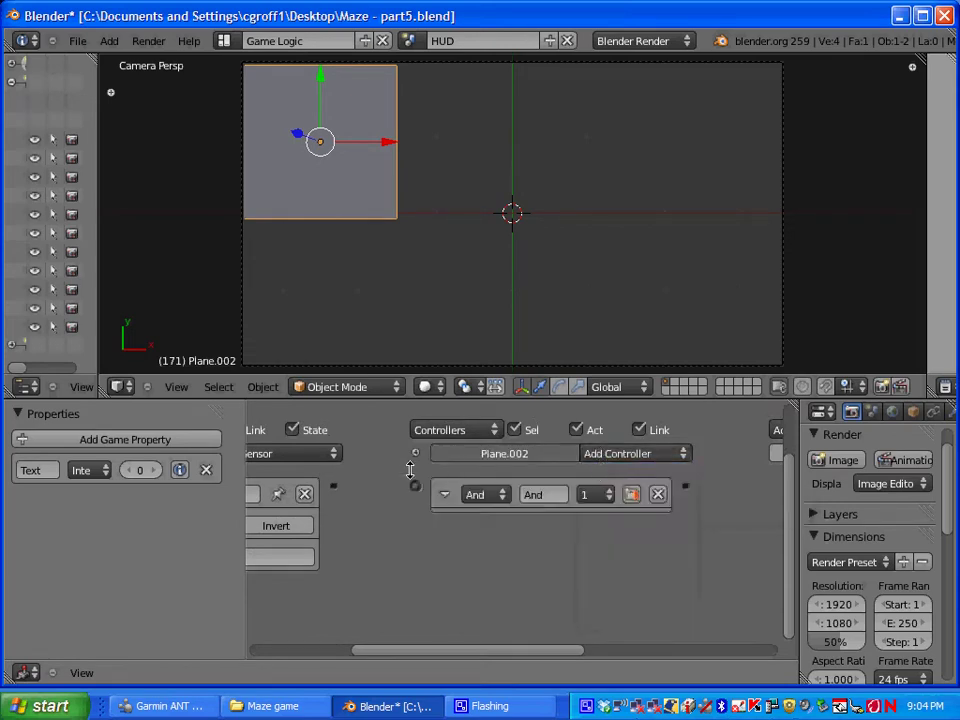
{"action": "left_click_drag", "start_coordinate": [334, 487], "coordinate": [414, 487]}
{"action": "middle_click_drag", "start_coordinate": [605, 566], "coordinate": [232, 551]}
{"action": "left_click", "coordinate": [625, 435]}
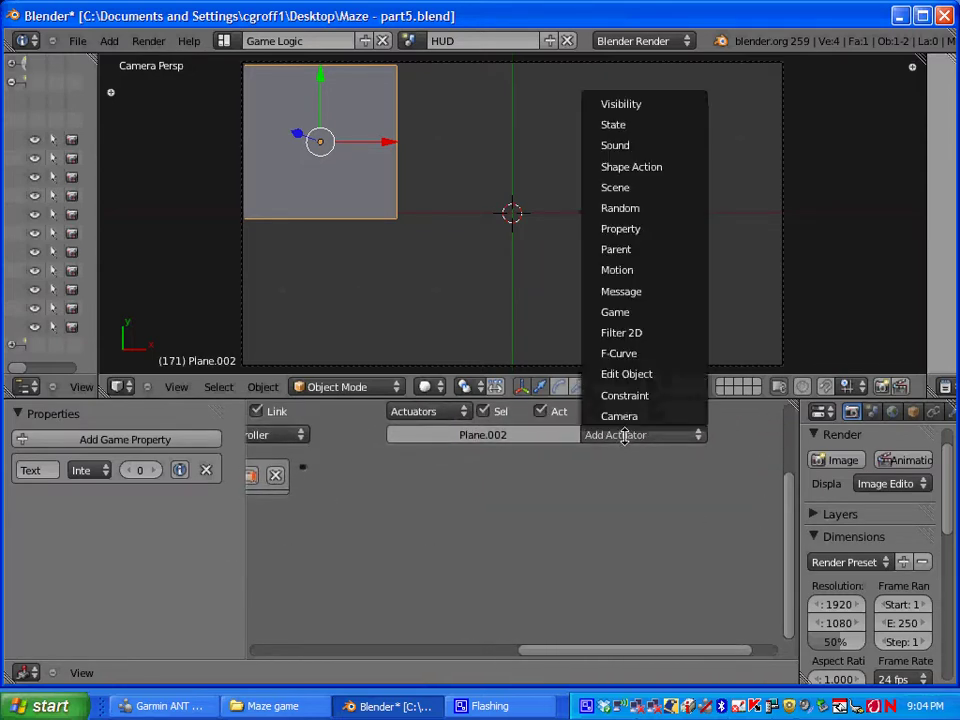
{"action": "left_click", "coordinate": [647, 229]}
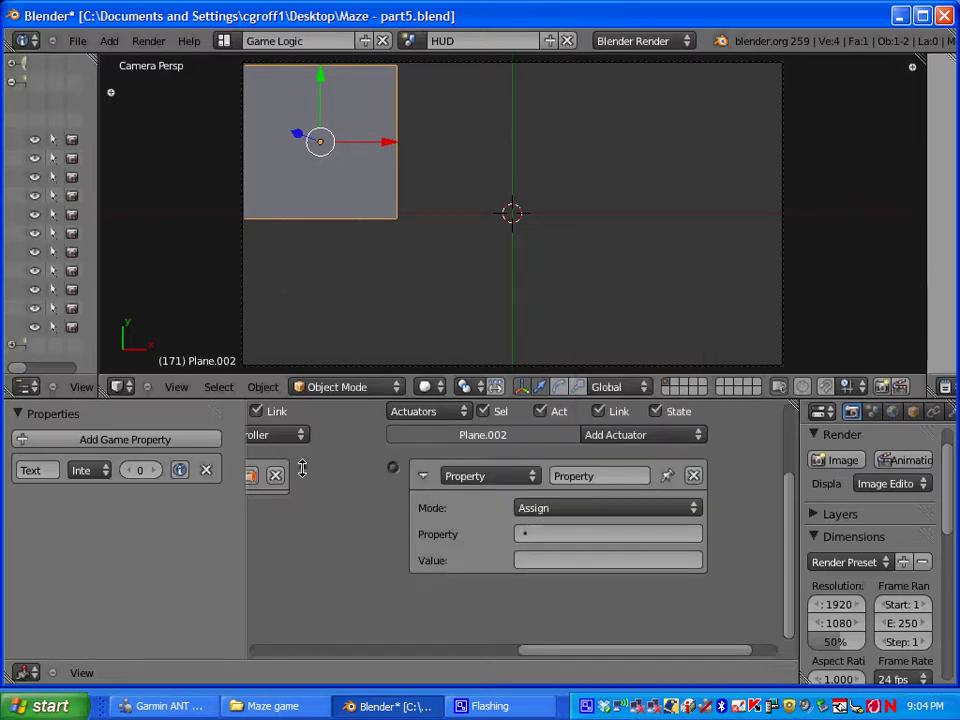
{"action": "left_click_drag", "start_coordinate": [307, 469], "coordinate": [392, 467]}
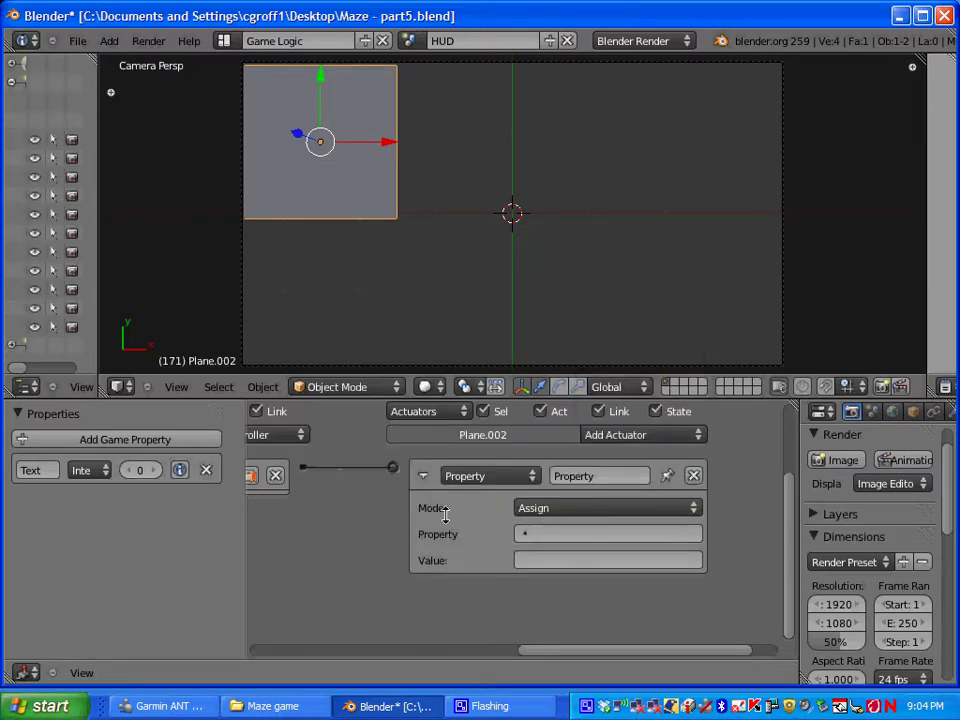
Step: Set the Property actuator to mode Add, property Text, value 1
{"action": "left_click", "coordinate": [575, 507]}
{"action": "left_click", "coordinate": [560, 468]}
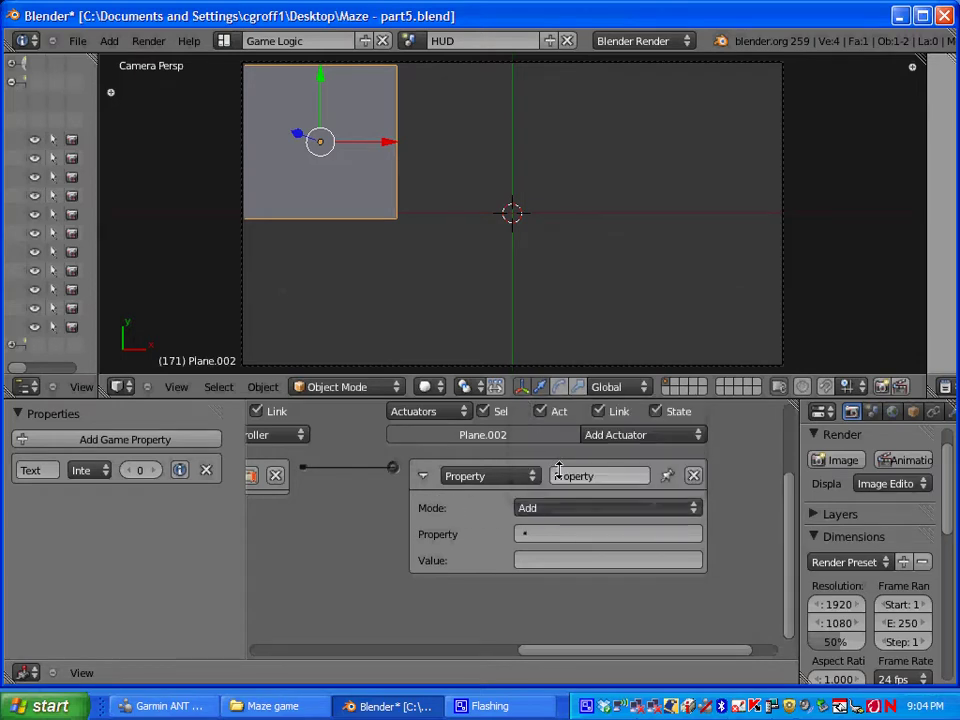
{"action": "left_click", "coordinate": [571, 538]}
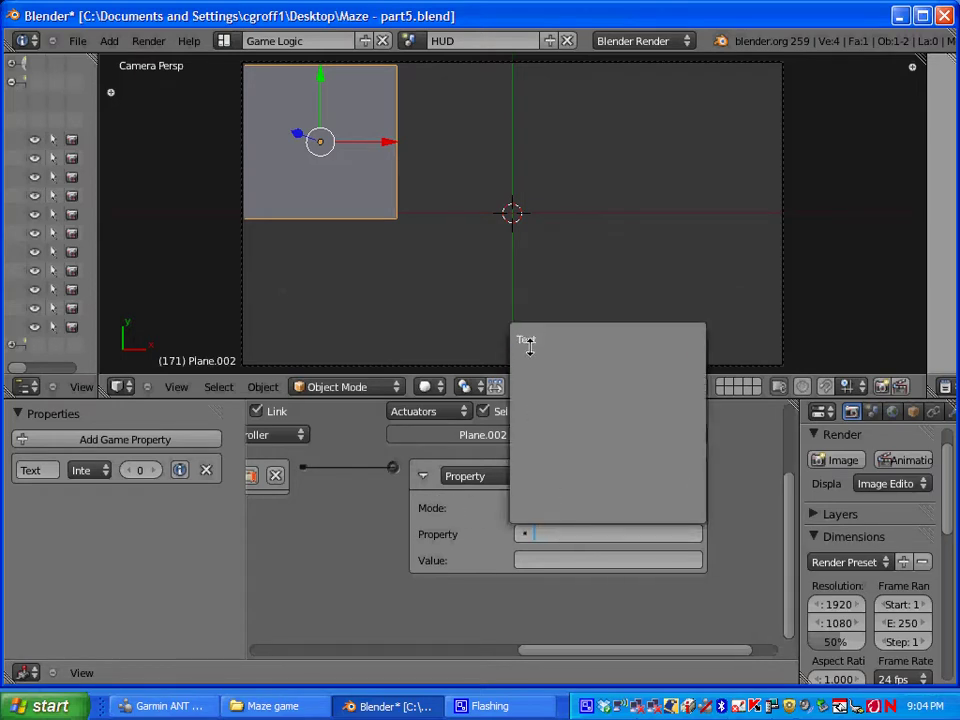
{"action": "left_click", "coordinate": [530, 338]}
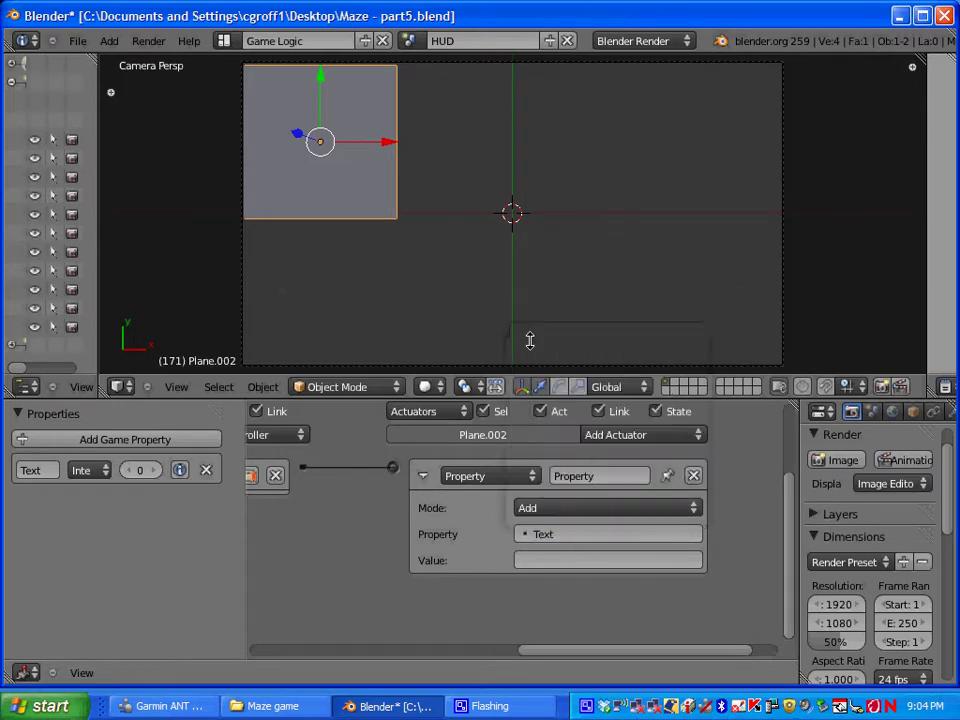
{"action": "left_click", "coordinate": [547, 562]}
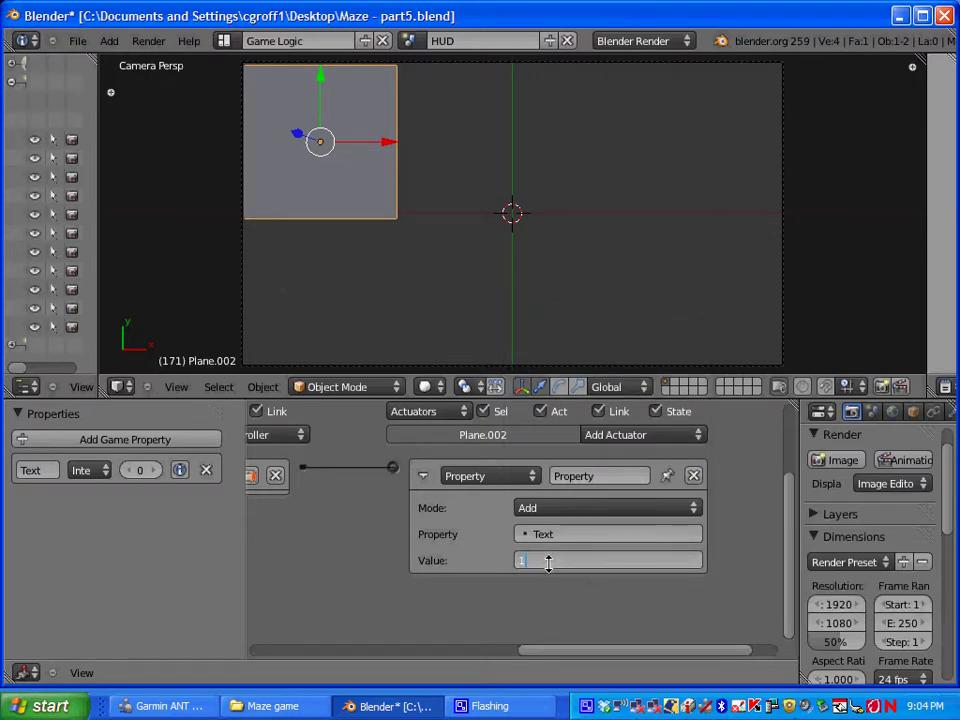
{"action": "type", "text": "1"}
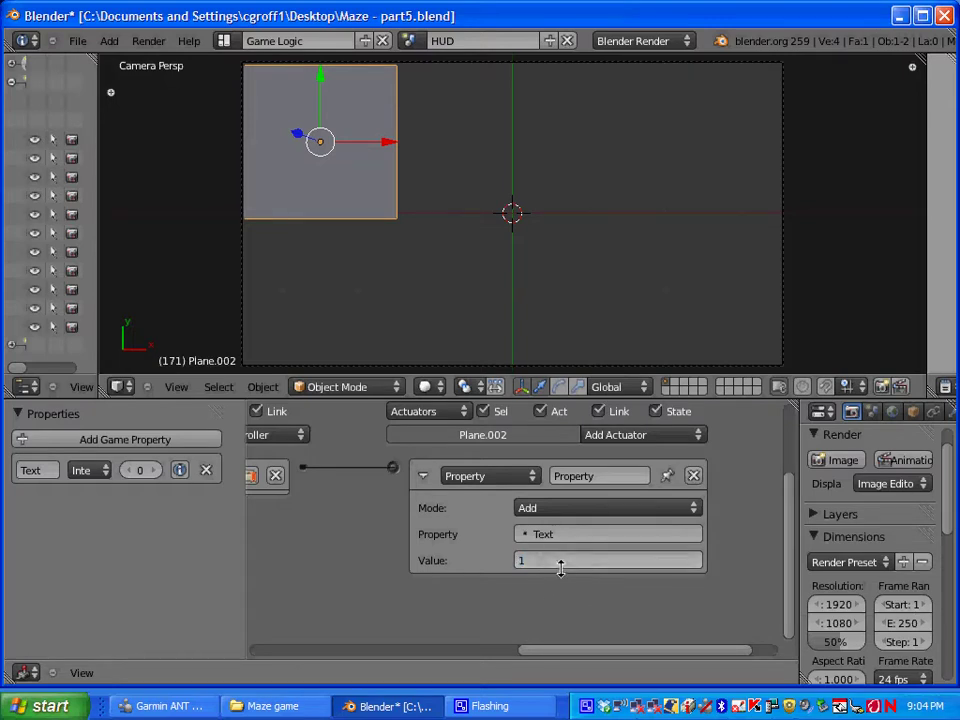
{"action": "key", "text": "Return"}
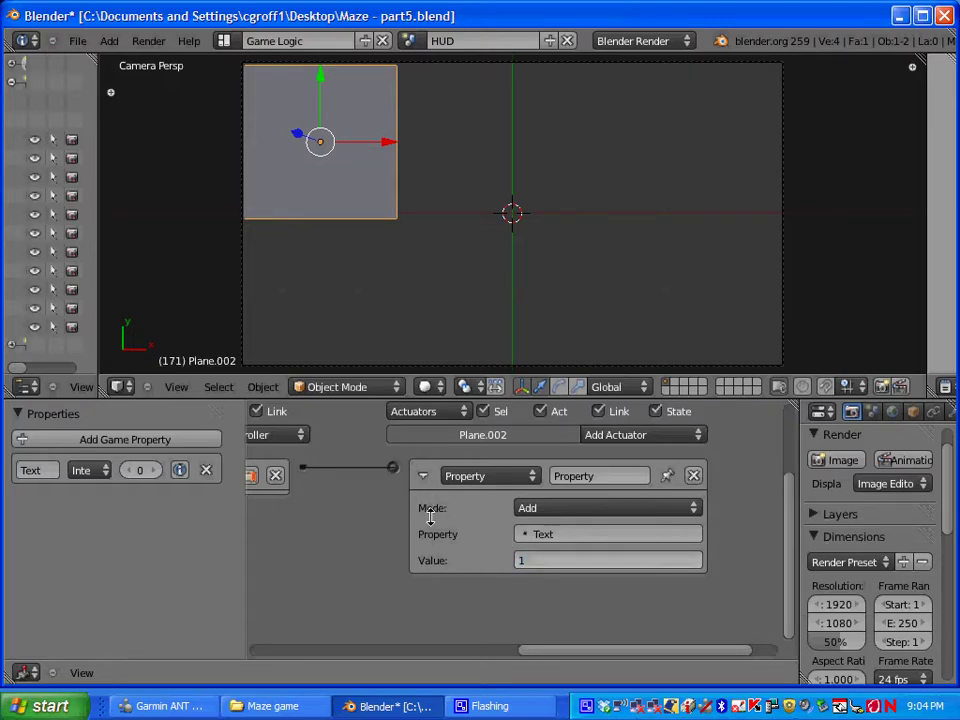
{"action": "left_click", "coordinate": [562, 507]}
{"action": "left_click", "coordinate": [557, 467]}
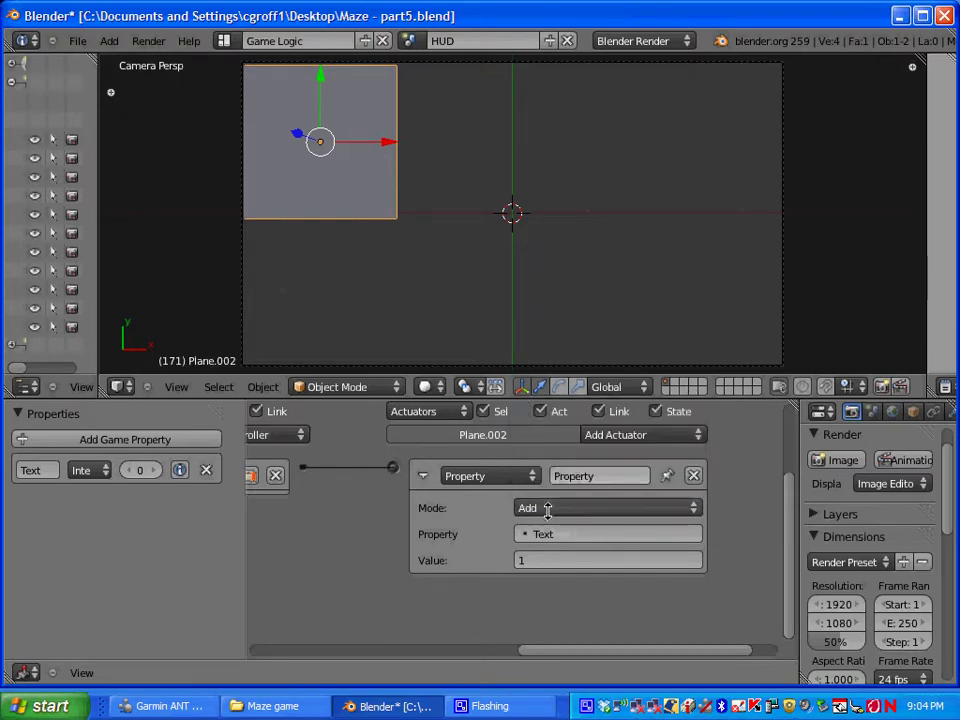
{"action": "left_click", "coordinate": [546, 508]}
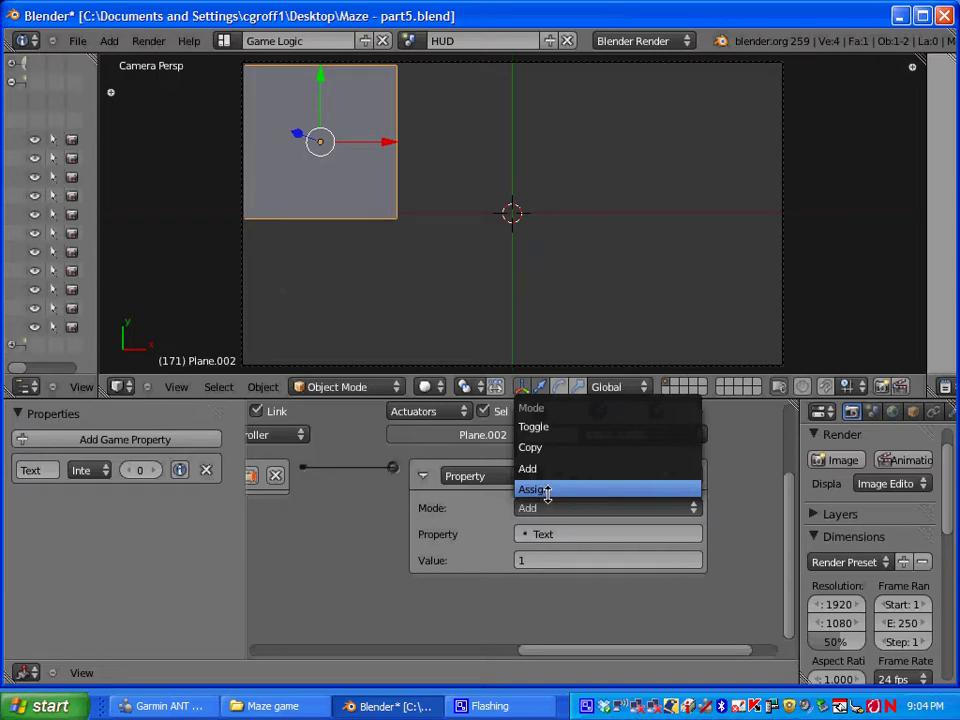
{"action": "left_click", "coordinate": [547, 466]}
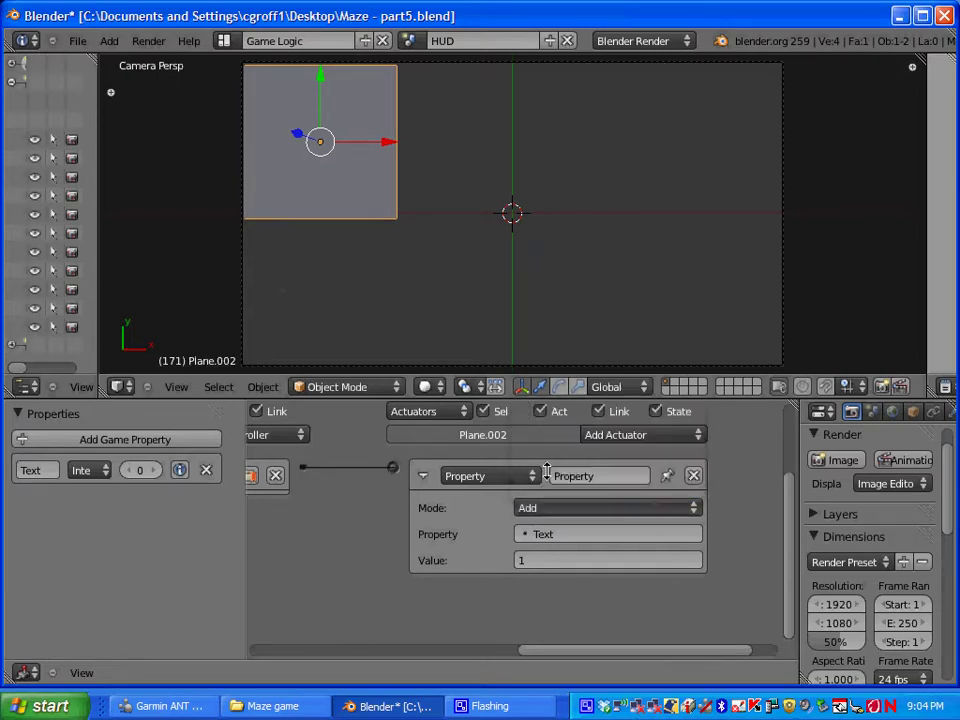
{"action": "scroll", "coordinate": [380, 565], "scroll_direction": "down", "scroll_amount": 3}
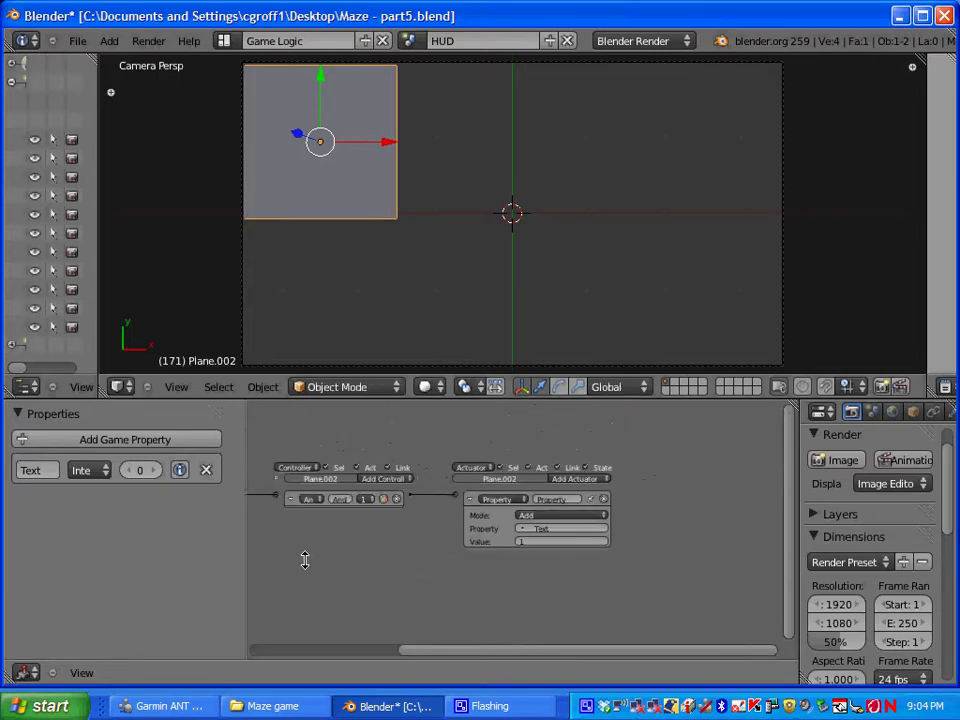
Step: Put the HUD plane into Edit Mode and begin changing the screen layout to Default
{"action": "middle_click_drag", "start_coordinate": [306, 561], "coordinate": [486, 553]}
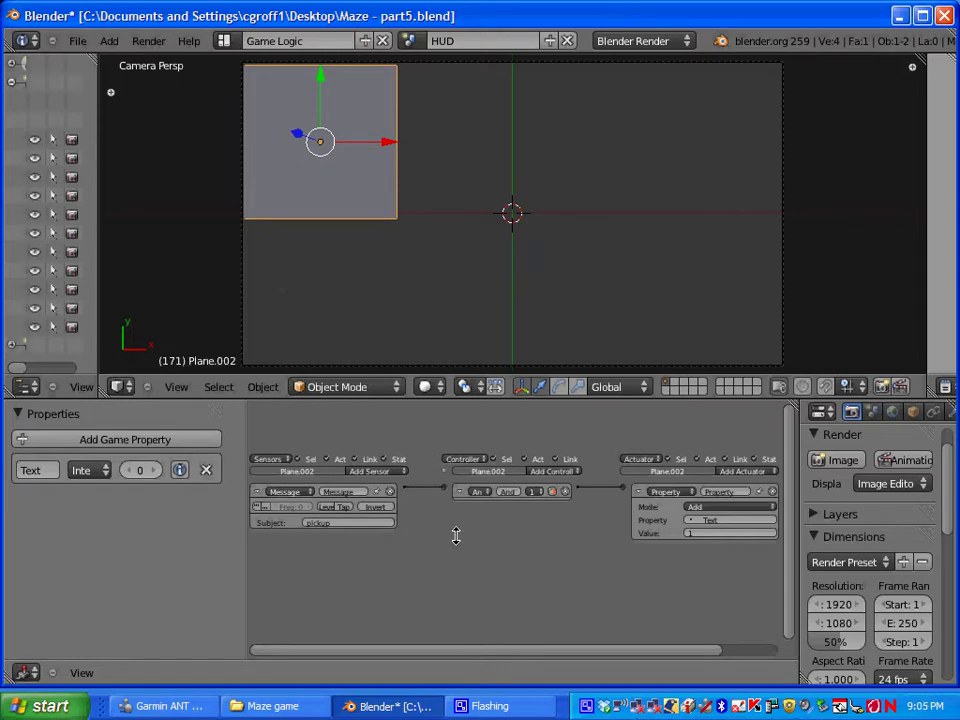
{"action": "scroll", "coordinate": [377, 257], "scroll_direction": "down", "scroll_amount": 5}
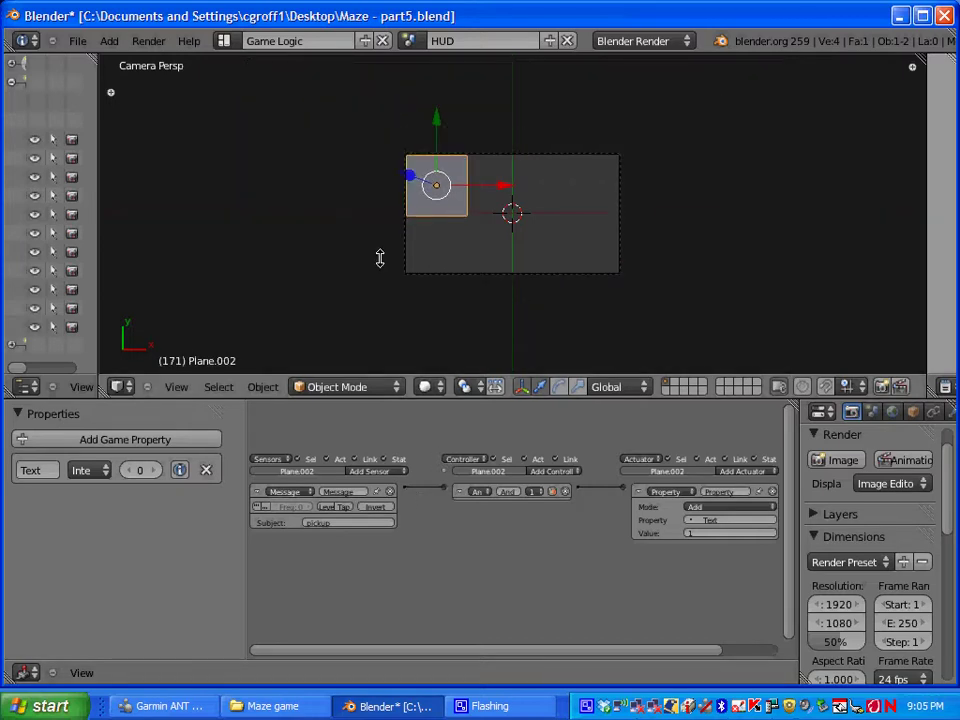
{"action": "scroll", "coordinate": [370, 333], "scroll_direction": "up", "scroll_amount": 2}
{"action": "left_click", "coordinate": [352, 387]}
{"action": "left_click", "coordinate": [354, 347]}
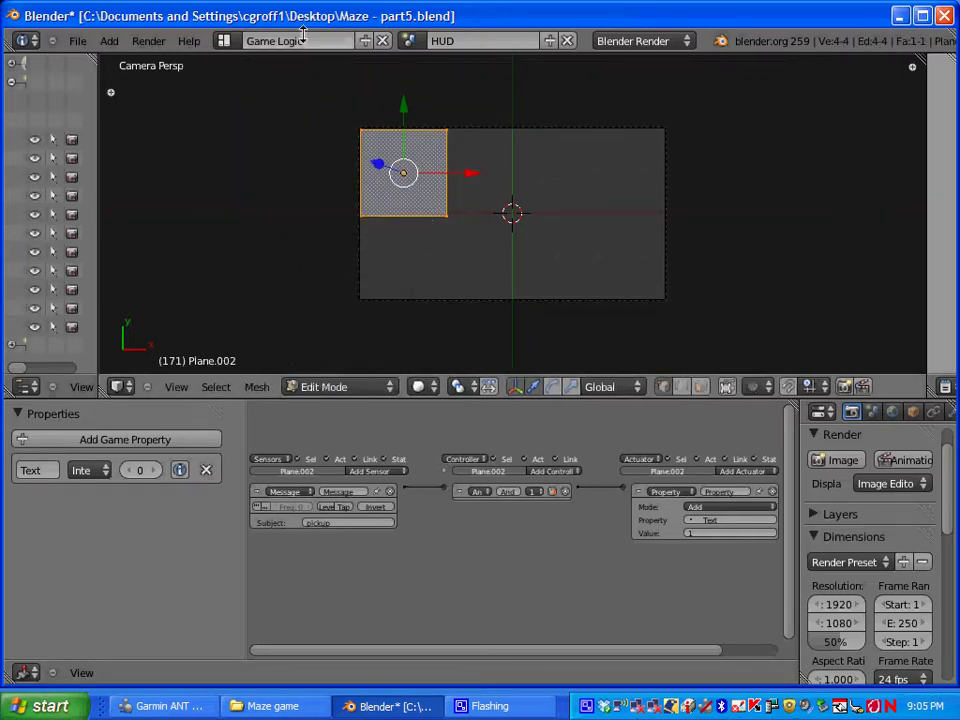
{"action": "left_click", "coordinate": [224, 41]}
Step: Switch to the Default layout and reach the plane's Texture Face options in mesh data properties
{"action": "left_click", "coordinate": [247, 104]}
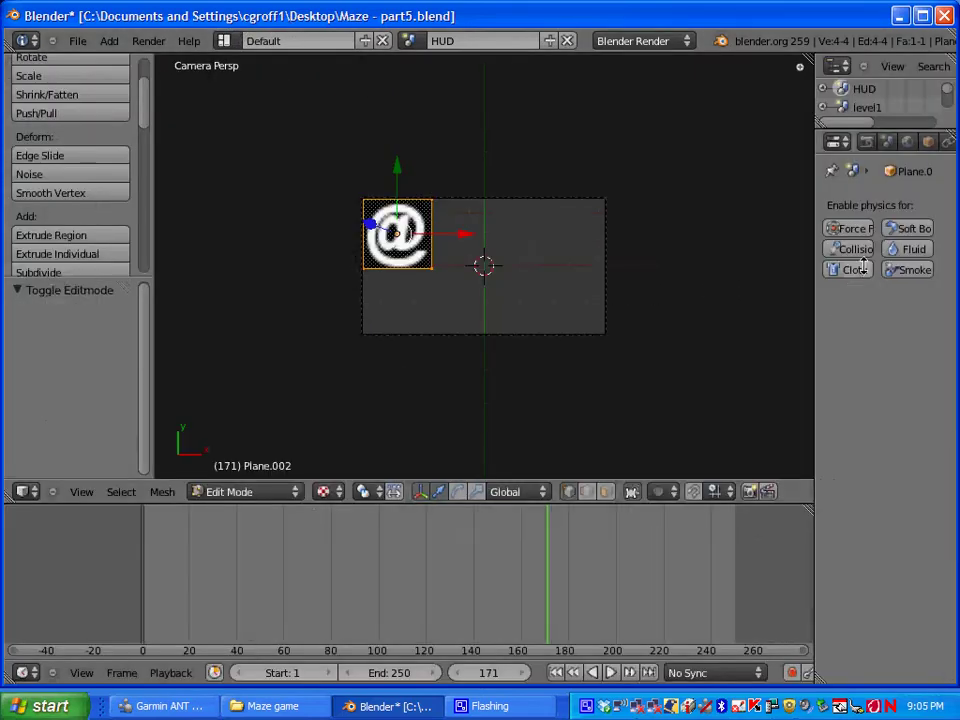
{"action": "left_click_drag", "start_coordinate": [814, 306], "coordinate": [608, 310]}
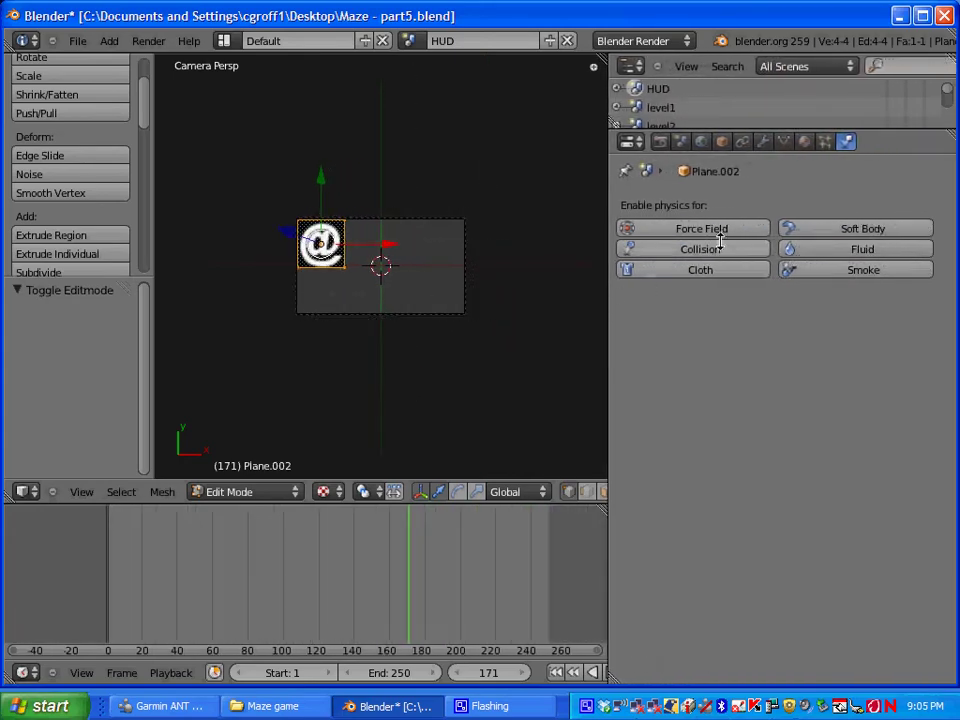
{"action": "left_click", "coordinate": [784, 141]}
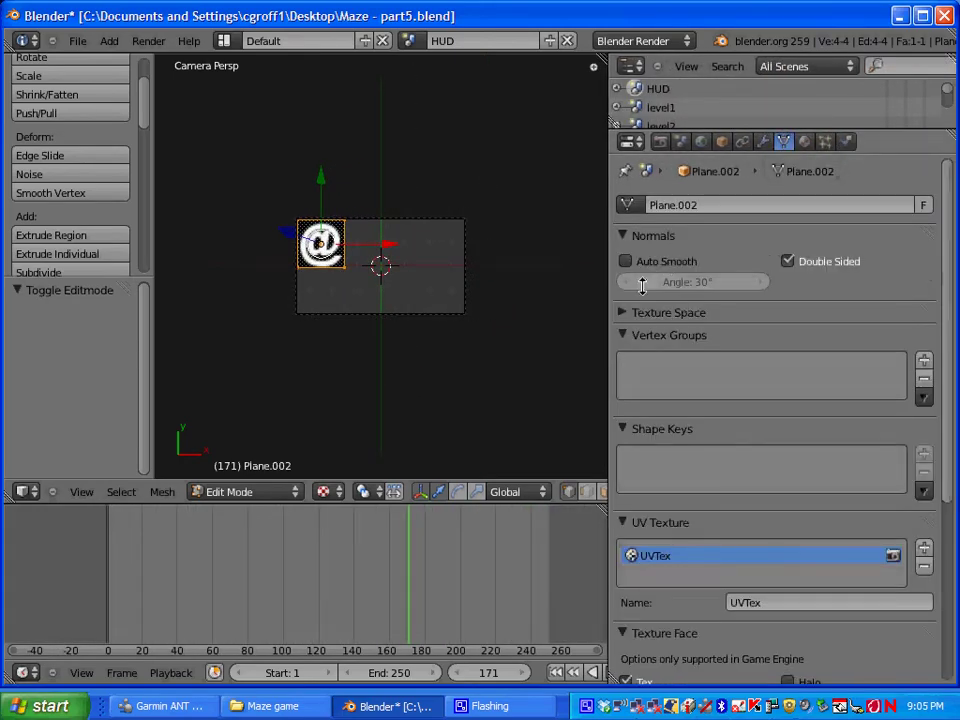
{"action": "left_click", "coordinate": [624, 335]}
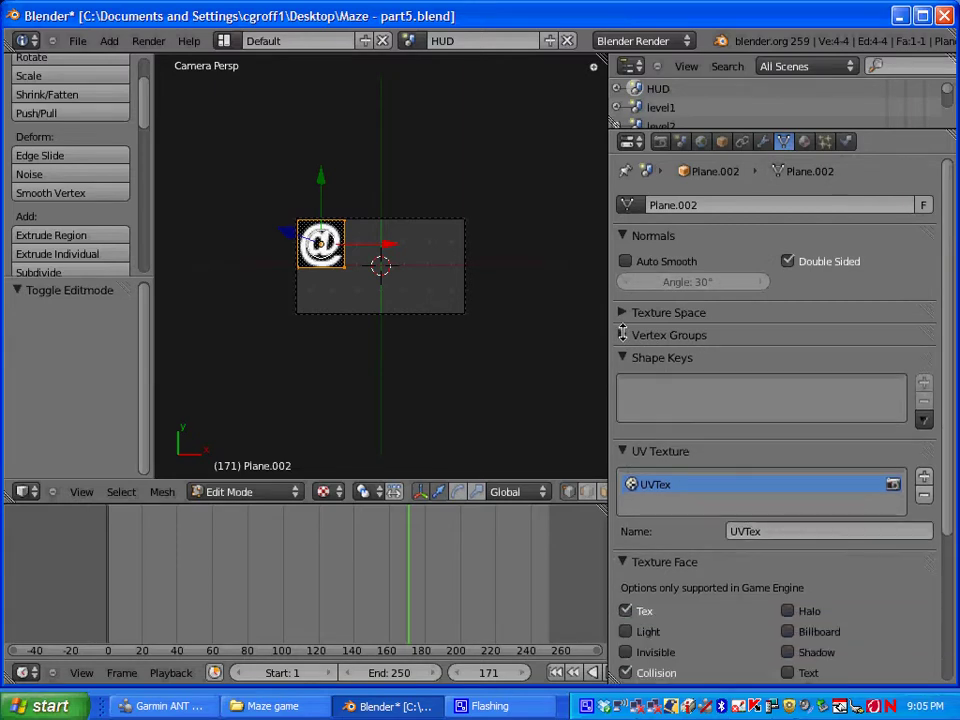
{"action": "left_click", "coordinate": [262, 491]}
{"action": "left_click", "coordinate": [262, 453]}
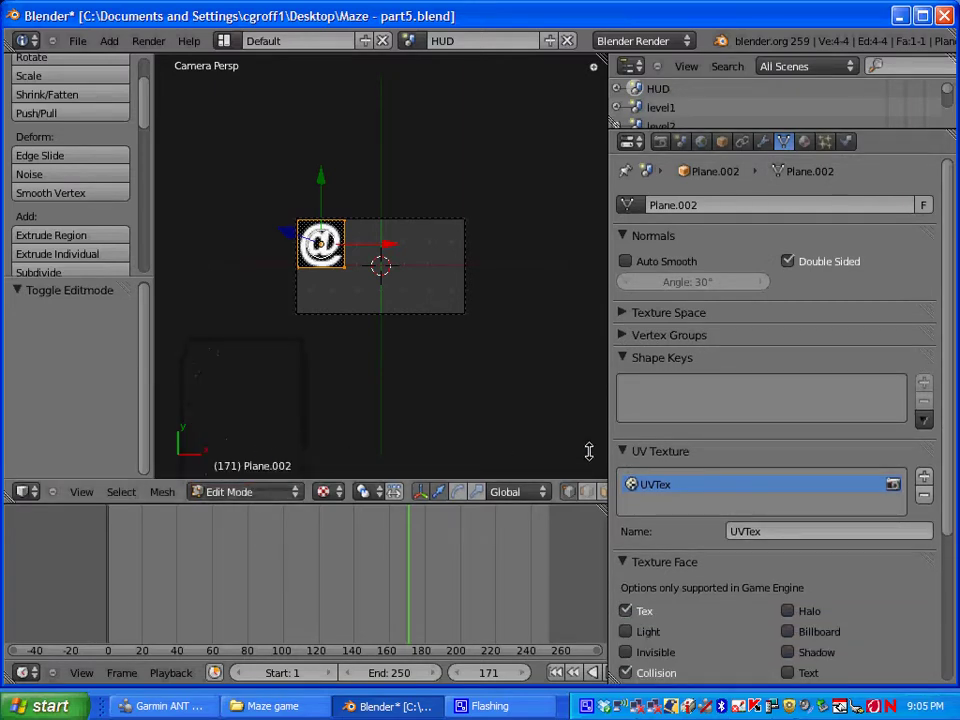
{"action": "left_click", "coordinate": [623, 357]}
{"action": "left_click", "coordinate": [648, 381]}
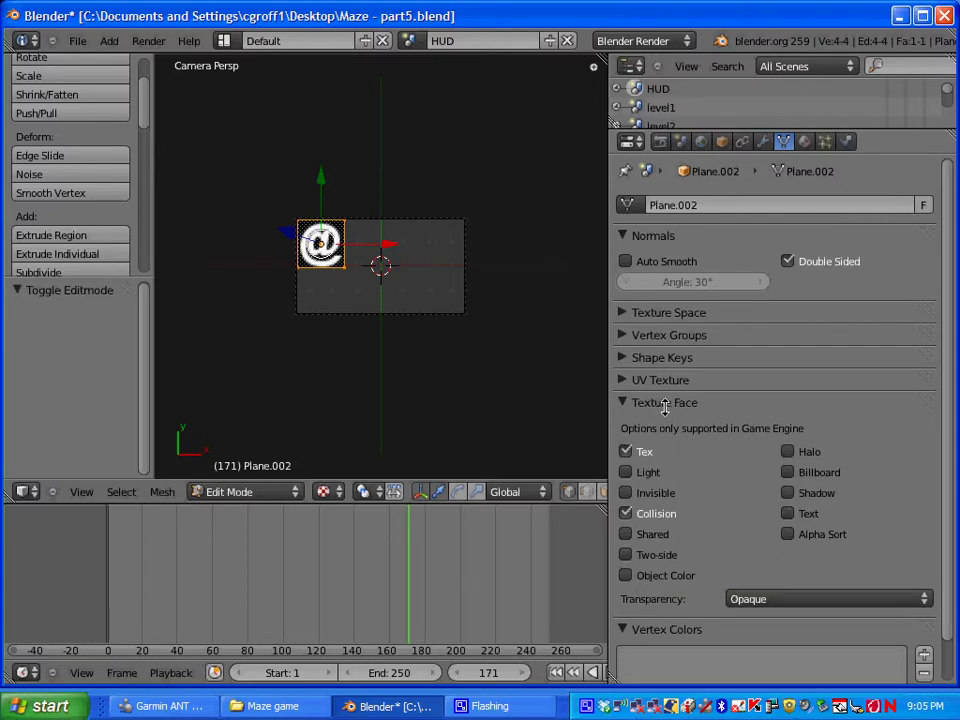
Step: Enable Text on the texture face and set its transparency to Alpha
{"action": "left_click", "coordinate": [787, 513]}
{"action": "left_click", "coordinate": [791, 599]}
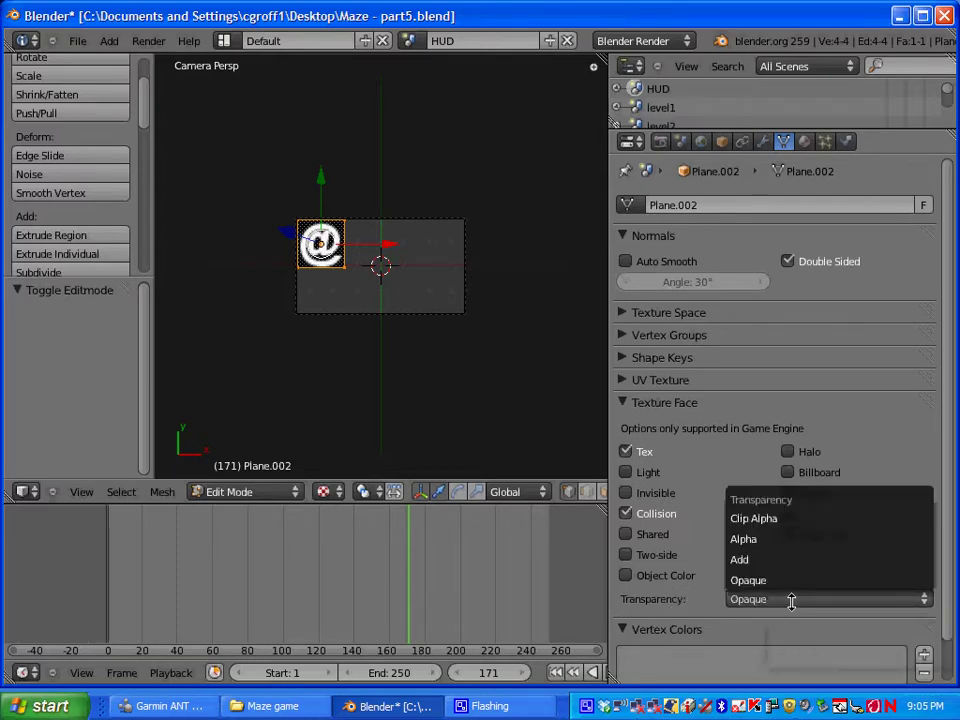
{"action": "left_click", "coordinate": [780, 539]}
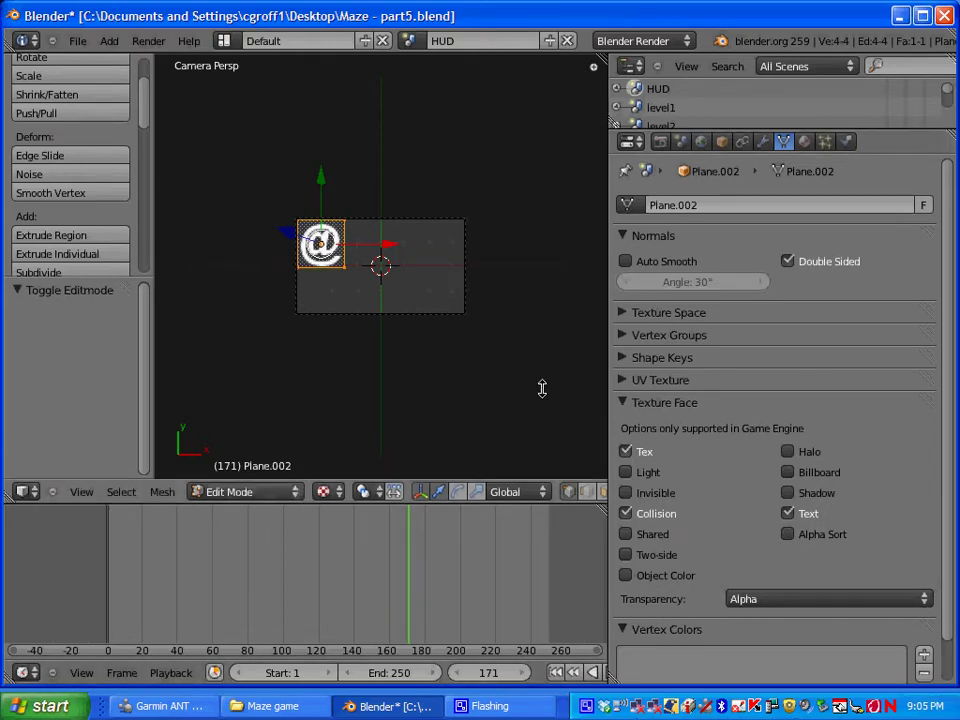
Step: Give the HUD plane a new material named 'text'
{"action": "left_click", "coordinate": [619, 405]}
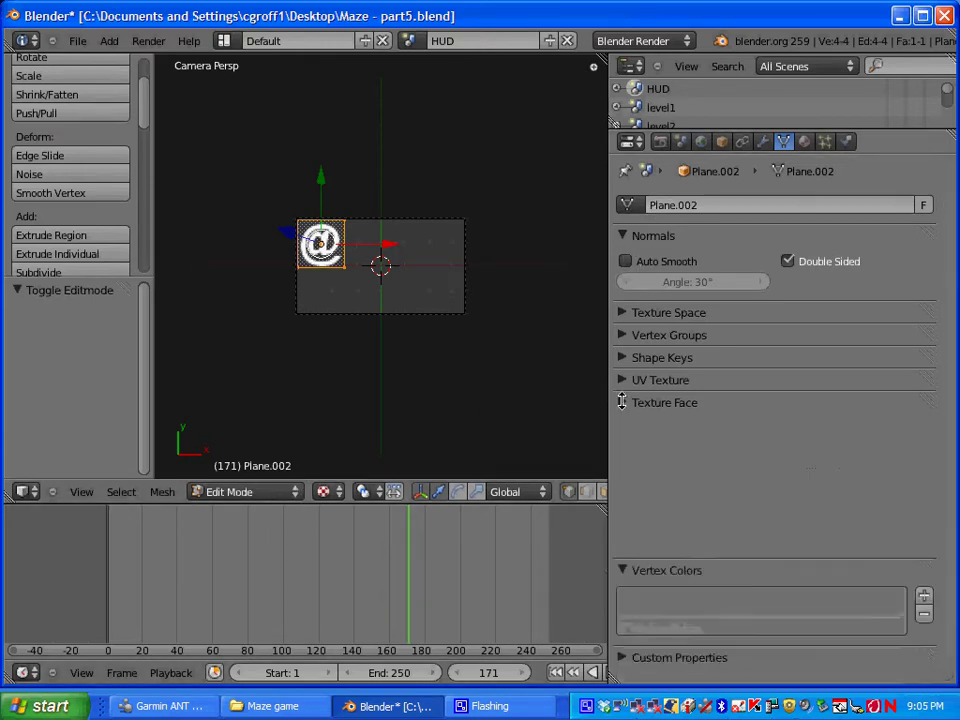
{"action": "left_click", "coordinate": [805, 141]}
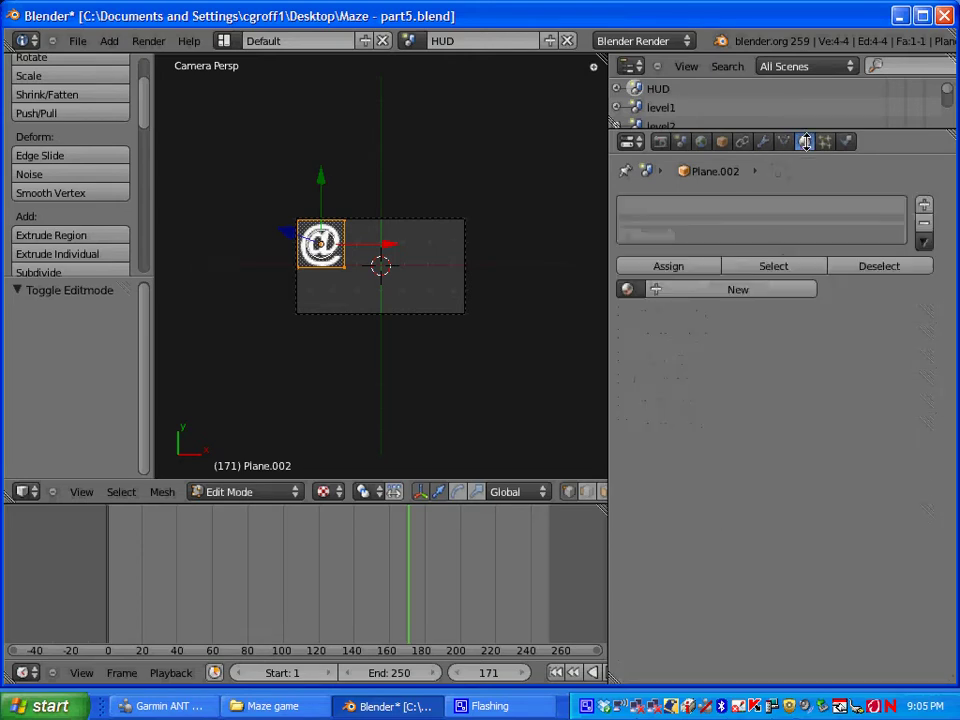
{"action": "left_click", "coordinate": [696, 289]}
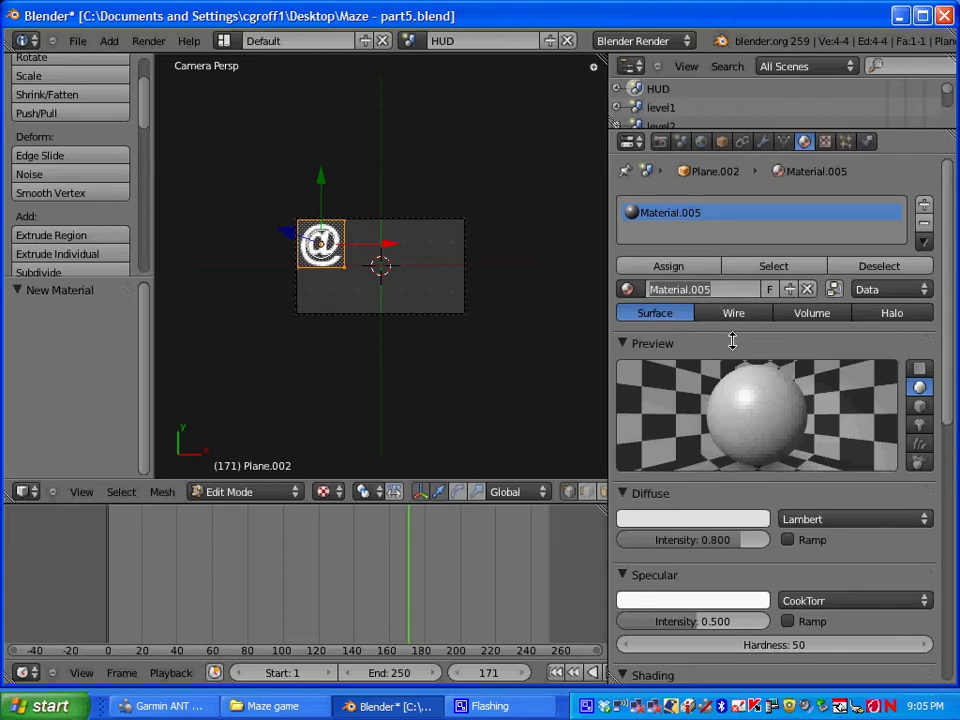
{"action": "key", "text": "BackSpace"}
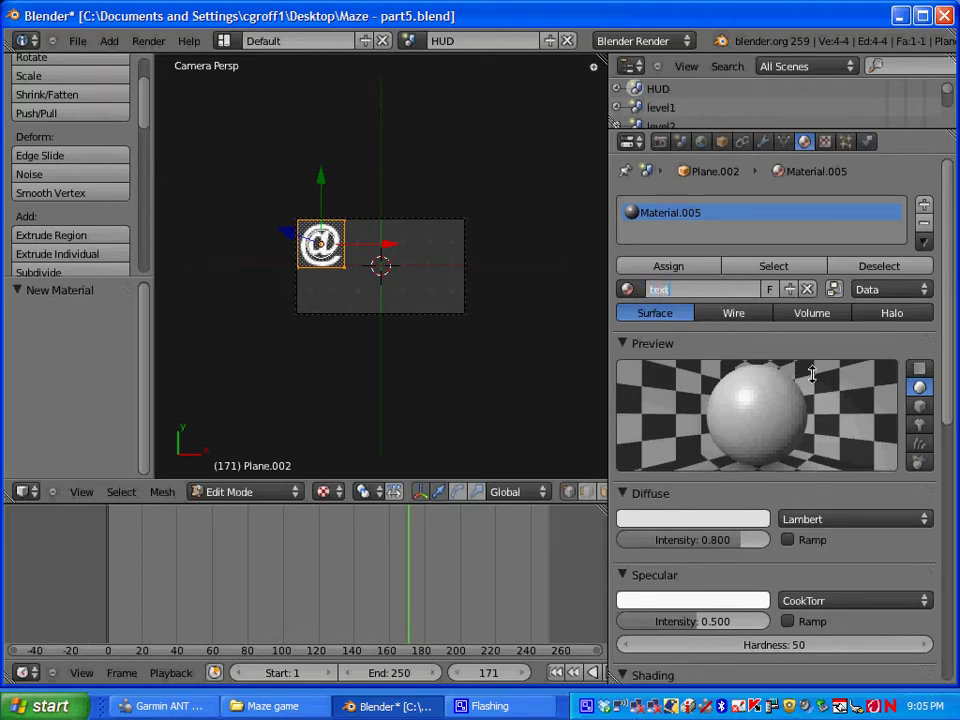
{"action": "type", "text": "text"}
{"action": "key", "text": "Return"}
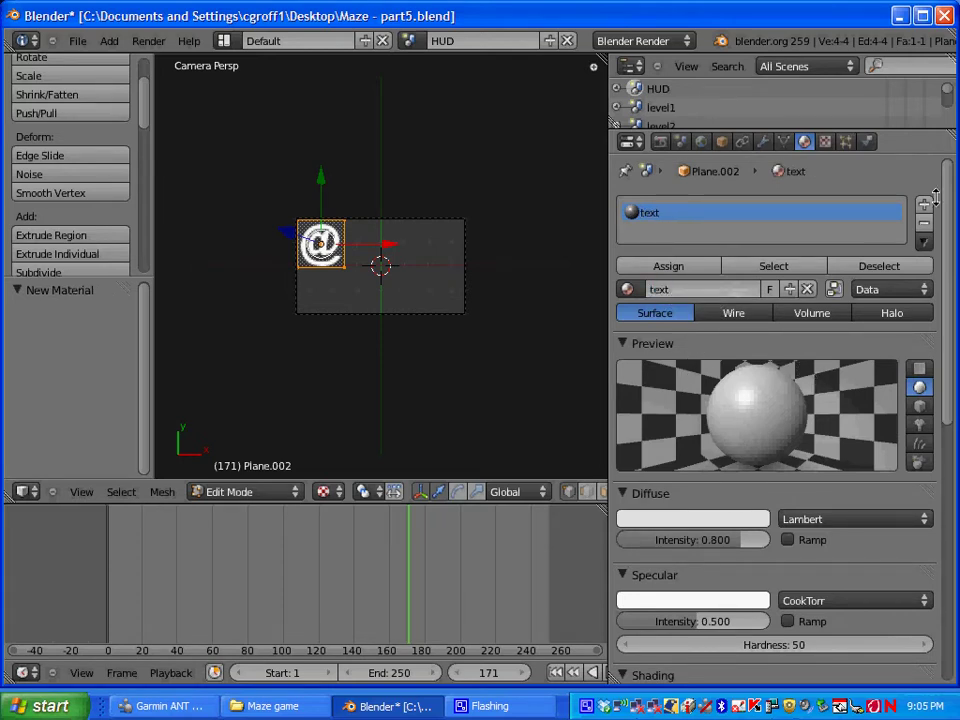
Step: Add an Image or Movie texture with Both preview and open the image file browser
{"action": "left_click", "coordinate": [825, 141]}
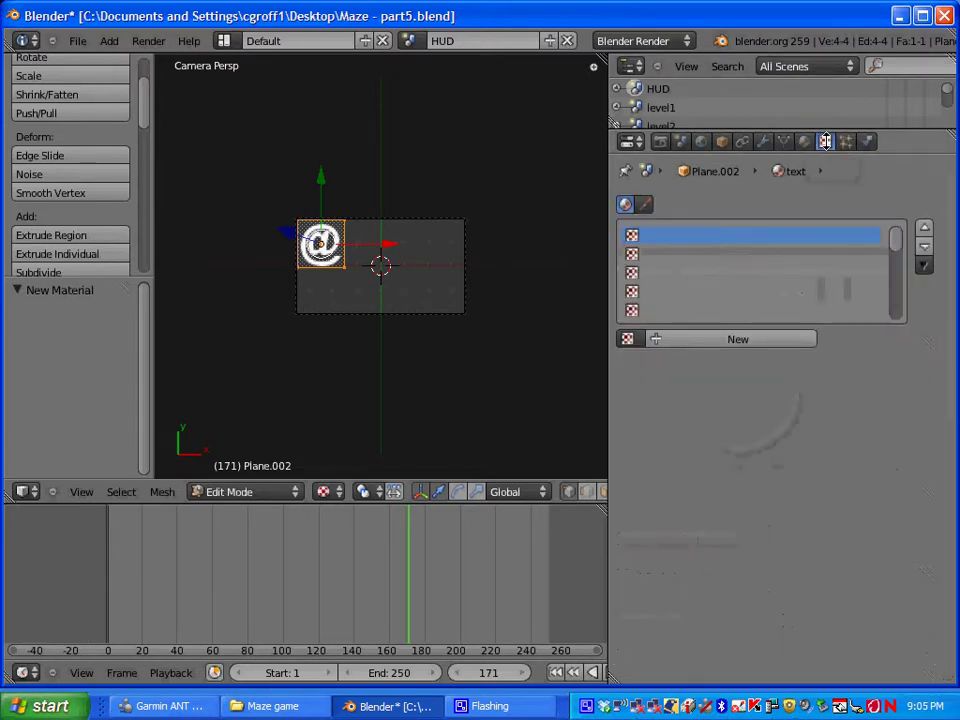
{"action": "left_click", "coordinate": [729, 336]}
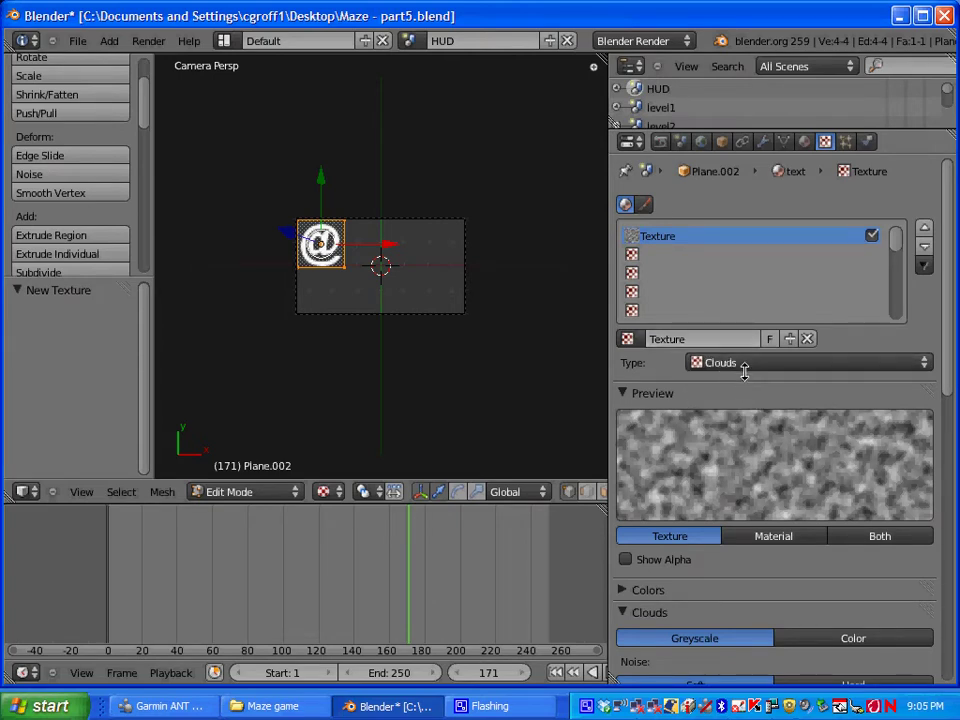
{"action": "left_click", "coordinate": [752, 362]}
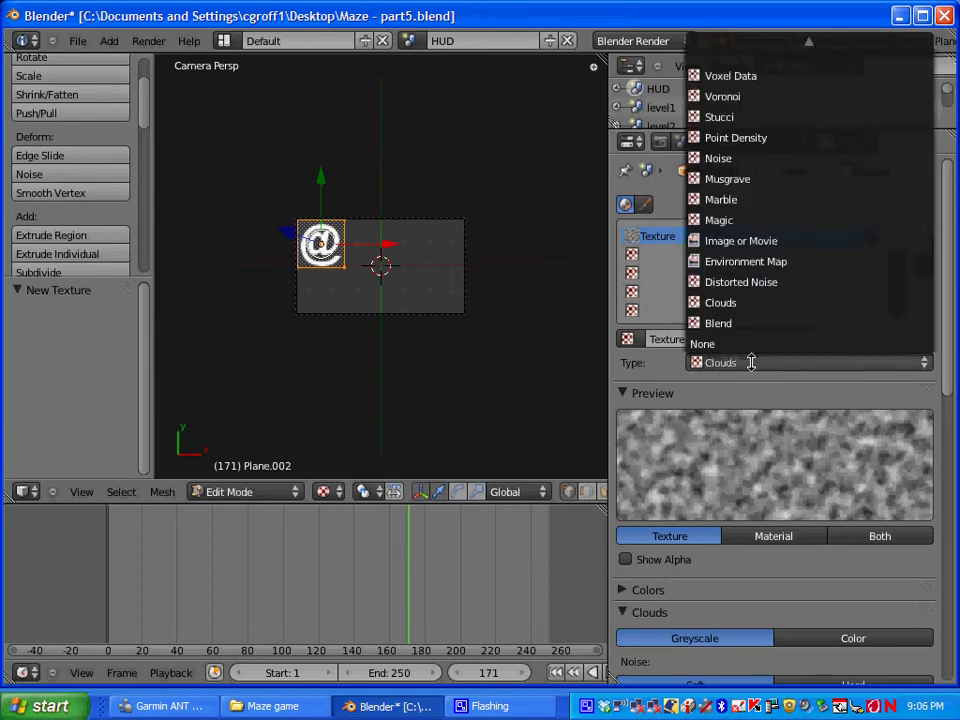
{"action": "left_click", "coordinate": [752, 243]}
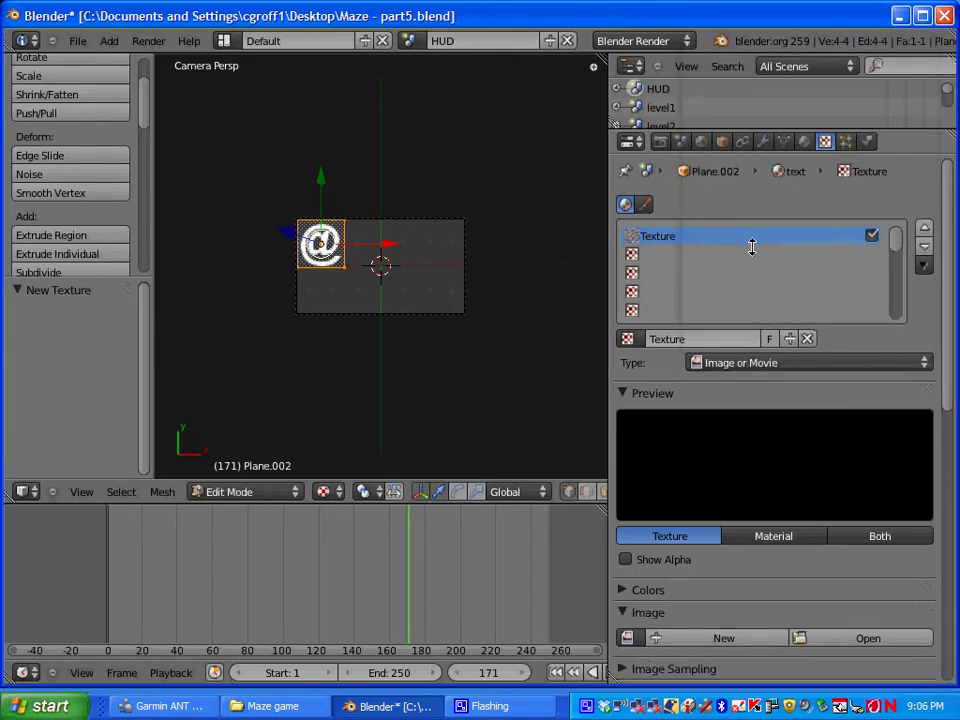
{"action": "left_click", "coordinate": [882, 536]}
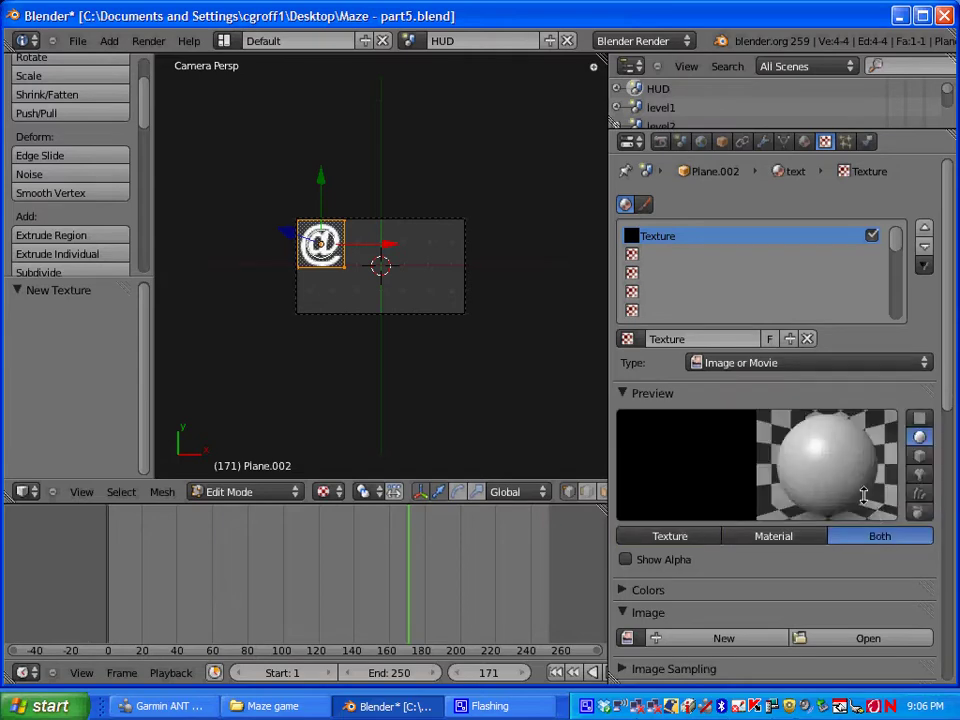
{"action": "scroll", "coordinate": [780, 465], "scroll_direction": "down", "scroll_amount": 6}
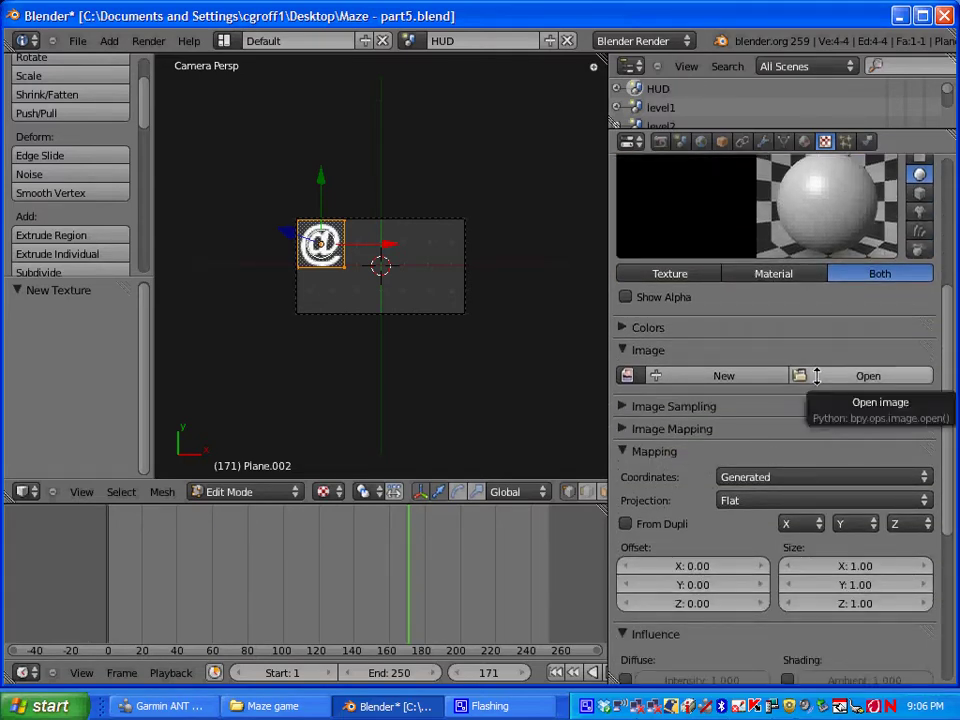
{"action": "left_click", "coordinate": [816, 376]}
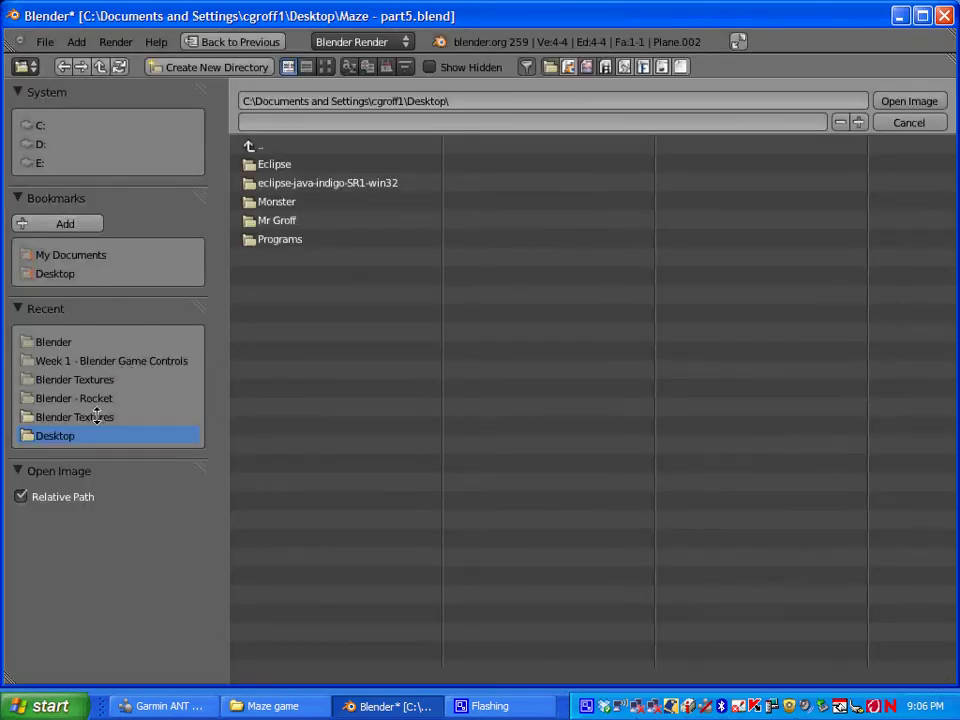
Step: Load arialbd.tga from E:\Blender into the texture
{"action": "left_click", "coordinate": [40, 162]}
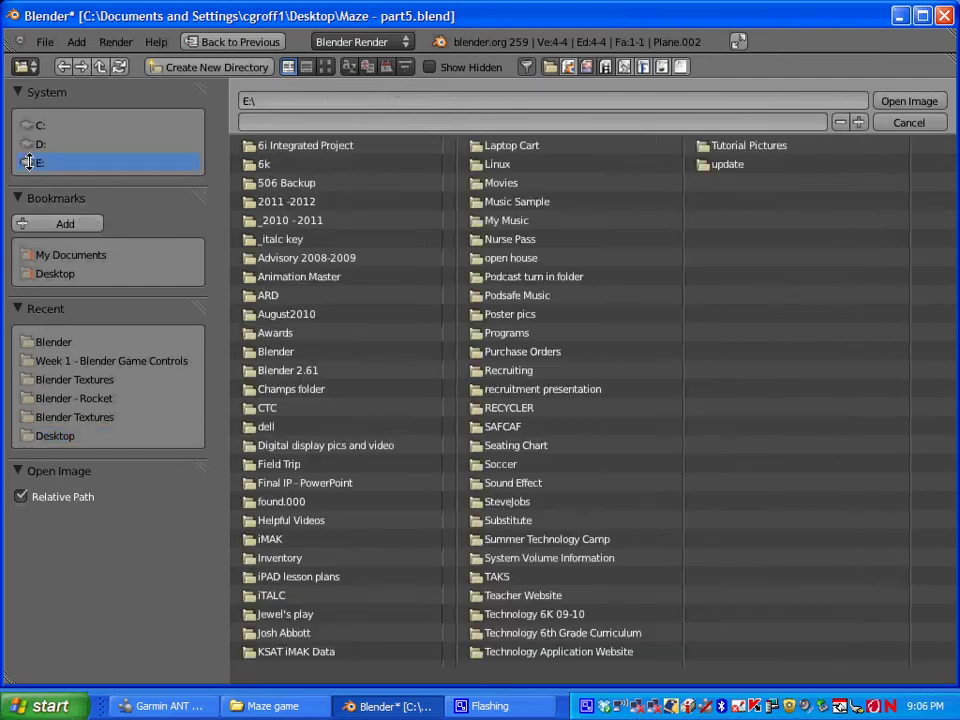
{"action": "left_click", "coordinate": [268, 351]}
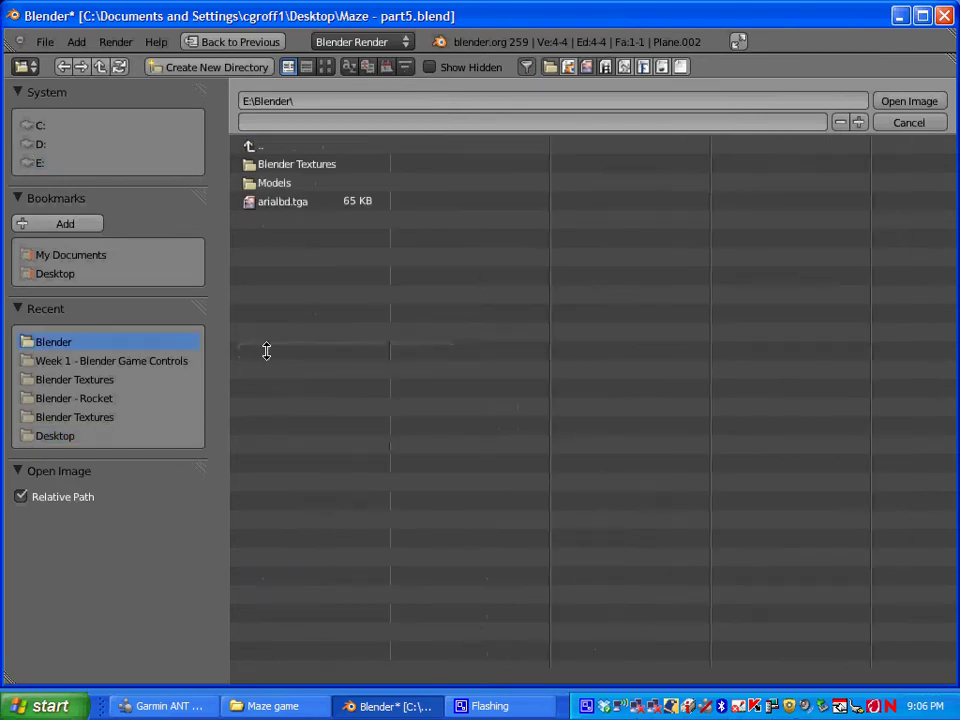
{"action": "left_click", "coordinate": [287, 201]}
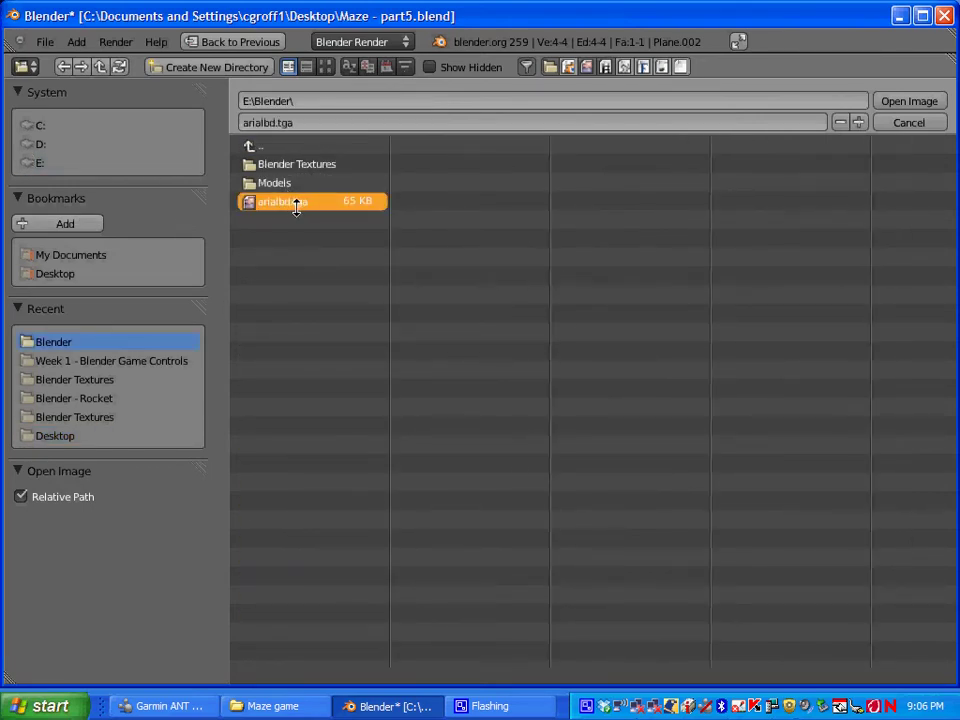
{"action": "left_click", "coordinate": [926, 100]}
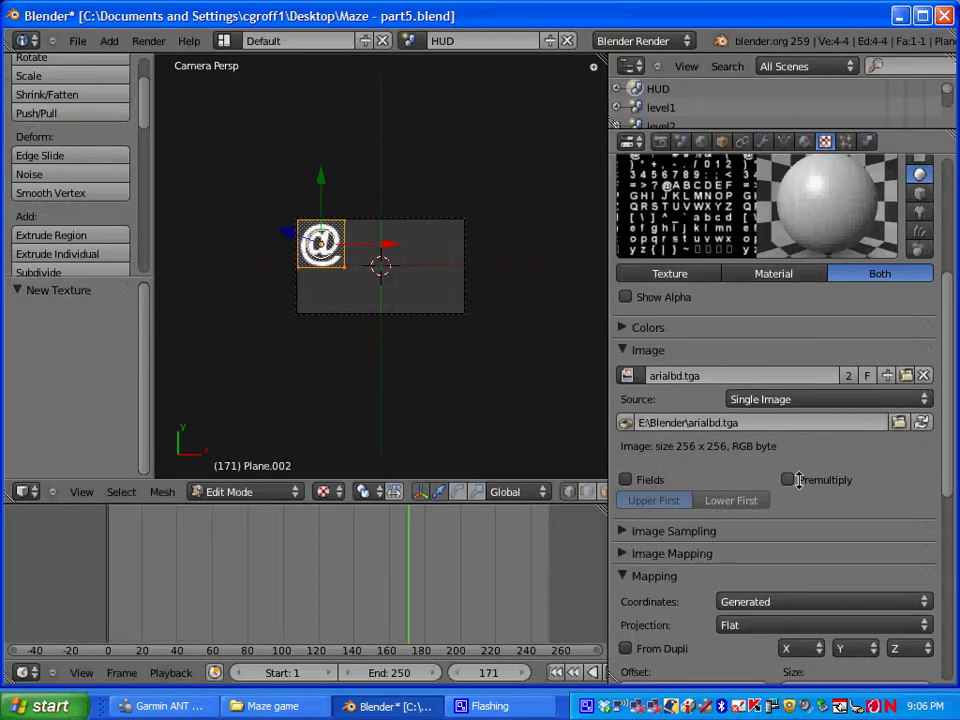
Step: Set the texture's mapping coordinates to UV
{"action": "scroll", "coordinate": [799, 478], "scroll_direction": "down", "scroll_amount": 1}
{"action": "scroll", "coordinate": [796, 471], "scroll_direction": "down", "scroll_amount": 2}
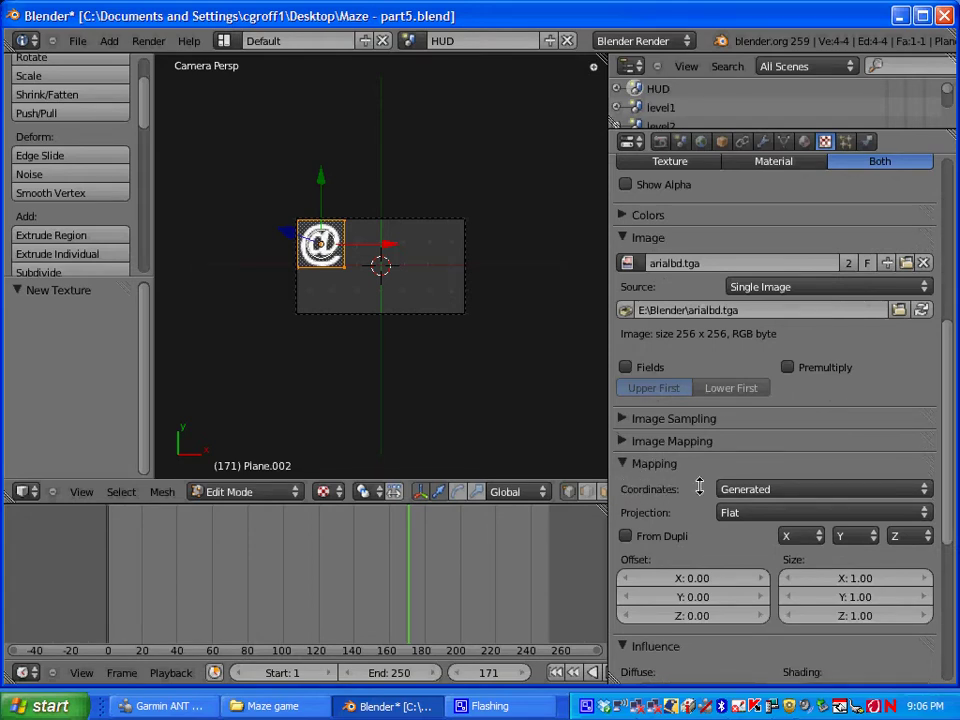
{"action": "left_click", "coordinate": [786, 489]}
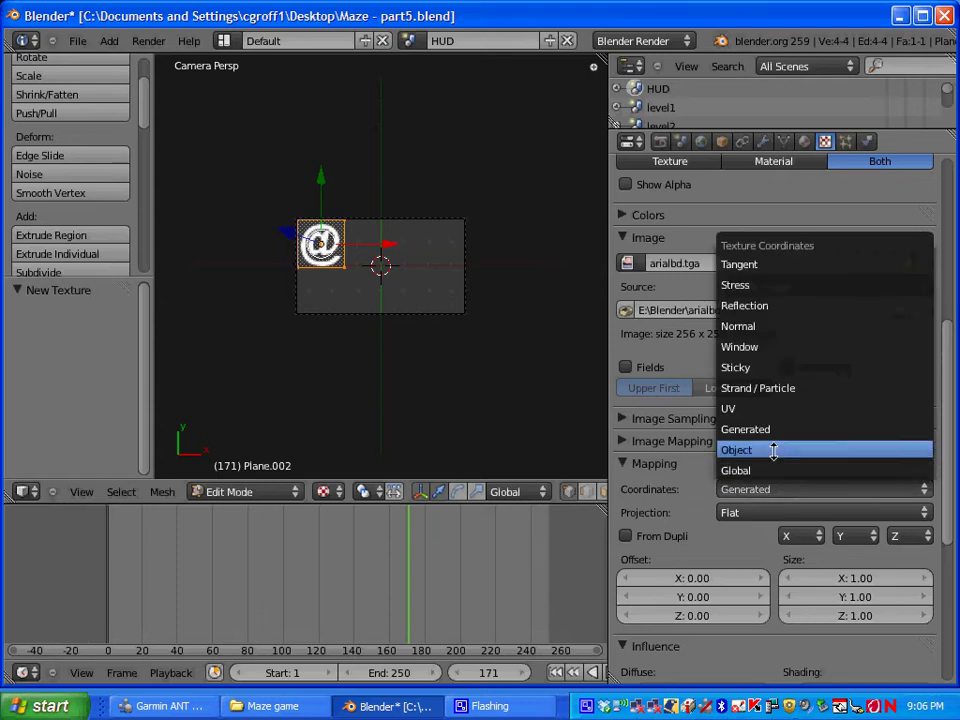
{"action": "left_click", "coordinate": [766, 410]}
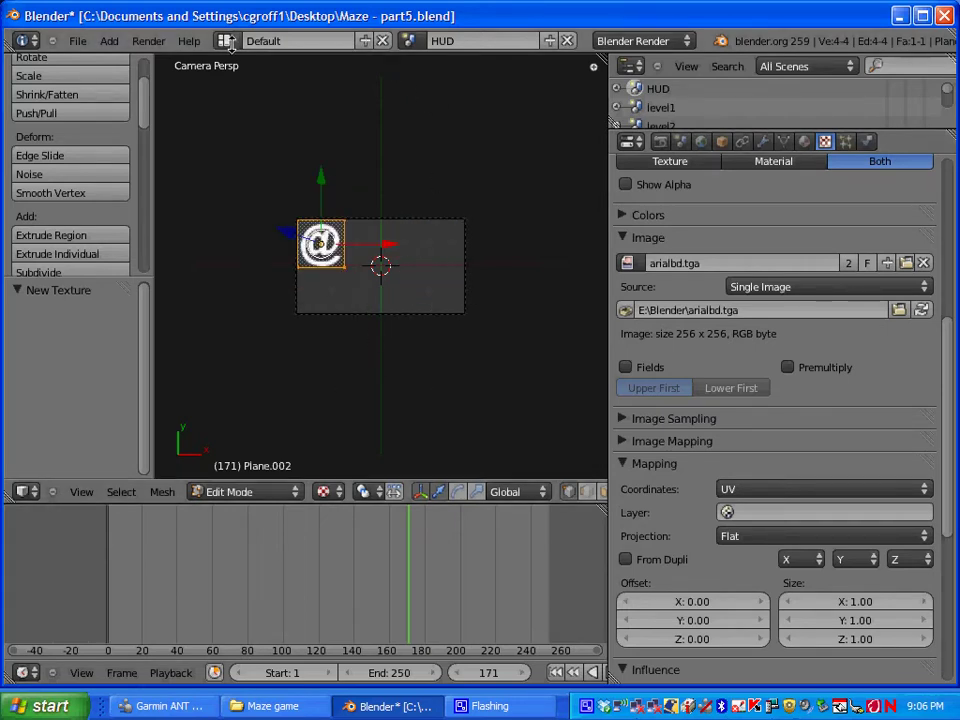
Step: Switch to the level1 scene, select its camera in Object Mode, and change to the Game Logic layout
{"action": "left_click", "coordinate": [411, 42]}
{"action": "left_click", "coordinate": [415, 90]}
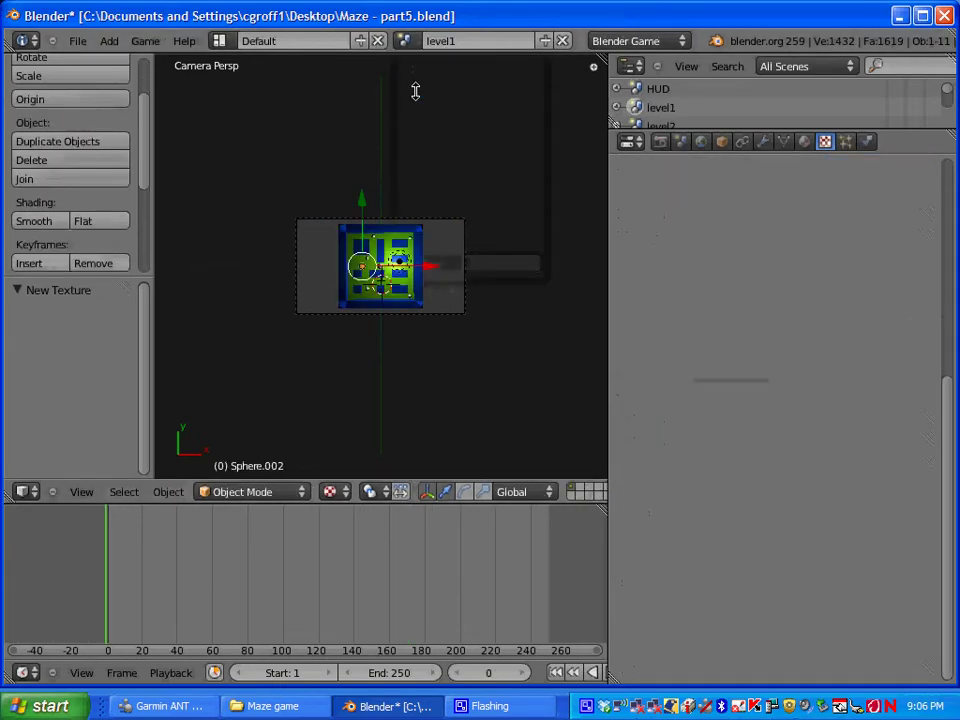
{"action": "scroll", "coordinate": [390, 345], "scroll_direction": "up", "scroll_amount": 2}
{"action": "middle_click_drag", "start_coordinate": [390, 345], "coordinate": [349, 216]}
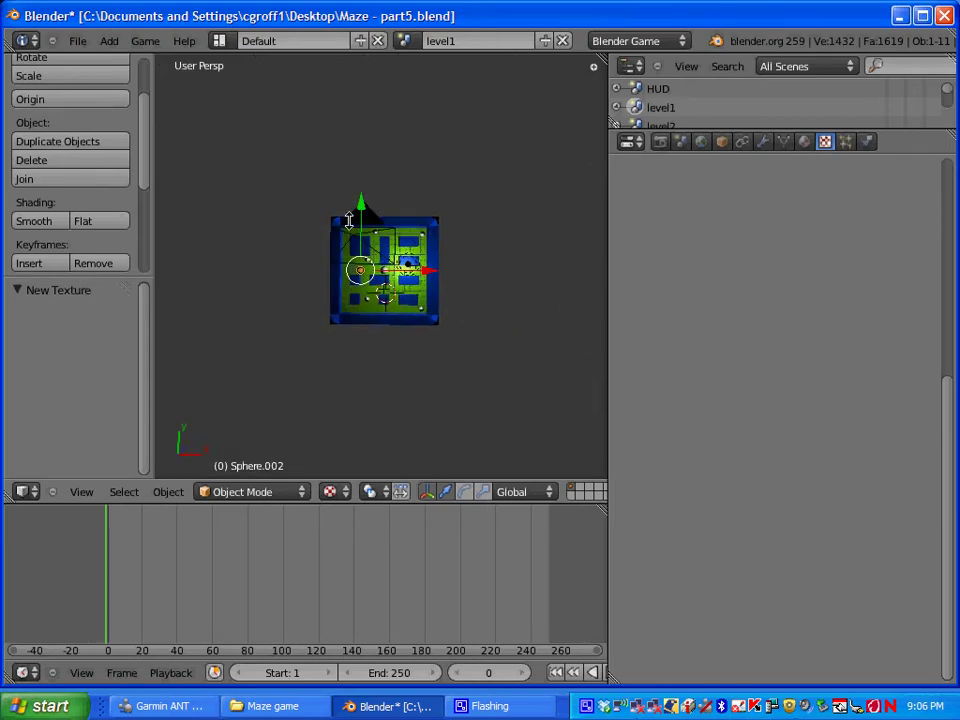
{"action": "left_click", "coordinate": [255, 491]}
{"action": "left_click", "coordinate": [252, 471]}
{"action": "right_click", "coordinate": [357, 229]}
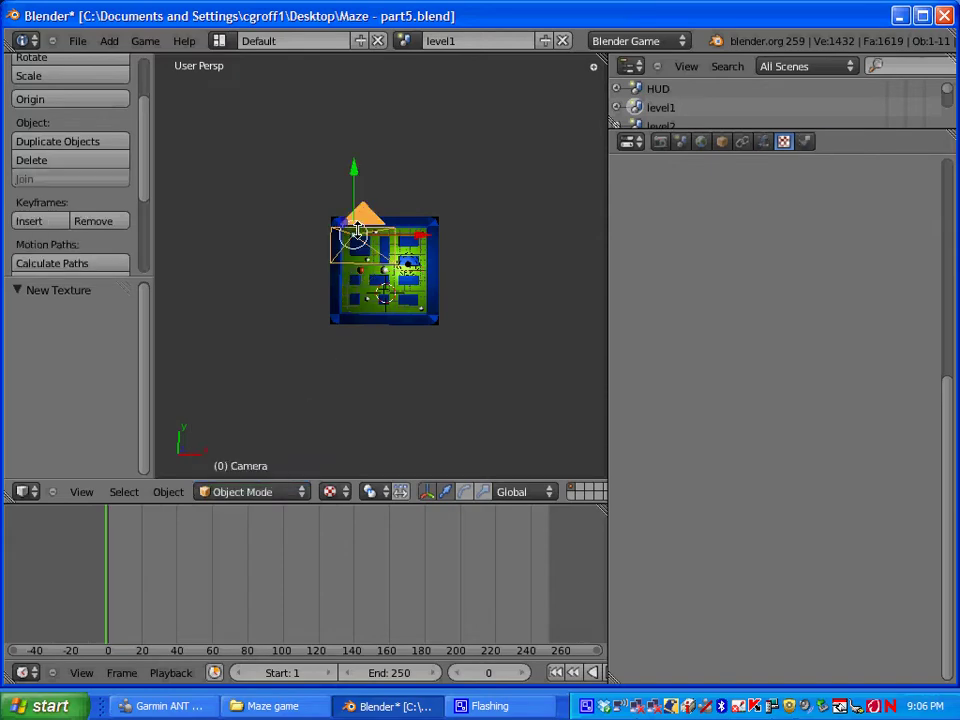
{"action": "left_click", "coordinate": [218, 40]}
{"action": "left_click", "coordinate": [242, 126]}
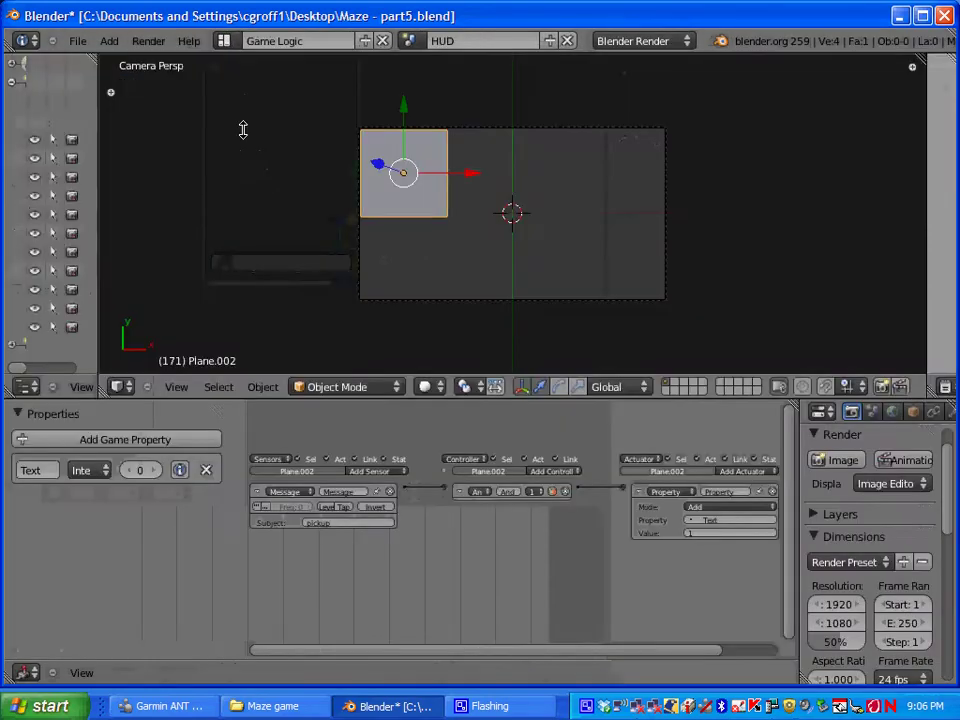
Step: On the level1 camera, add an Always sensor linked to a new And controller
{"action": "left_click", "coordinate": [409, 40]}
{"action": "left_click", "coordinate": [422, 87]}
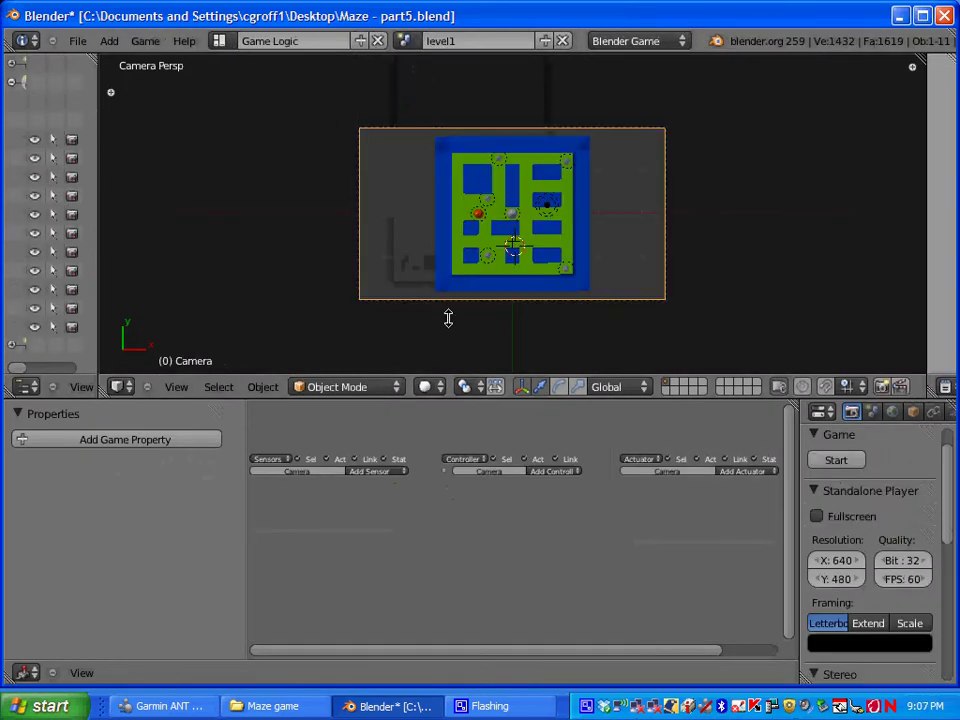
{"action": "middle_click_drag", "start_coordinate": [330, 556], "coordinate": [391, 544]}
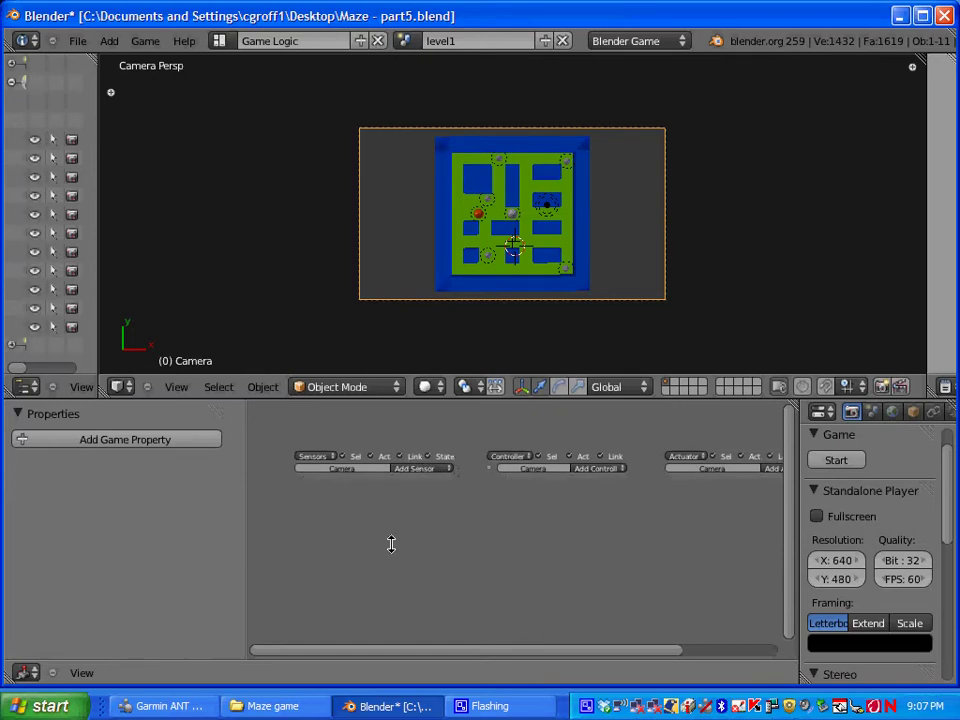
{"action": "left_click", "coordinate": [424, 466]}
{"action": "left_click", "coordinate": [420, 487]}
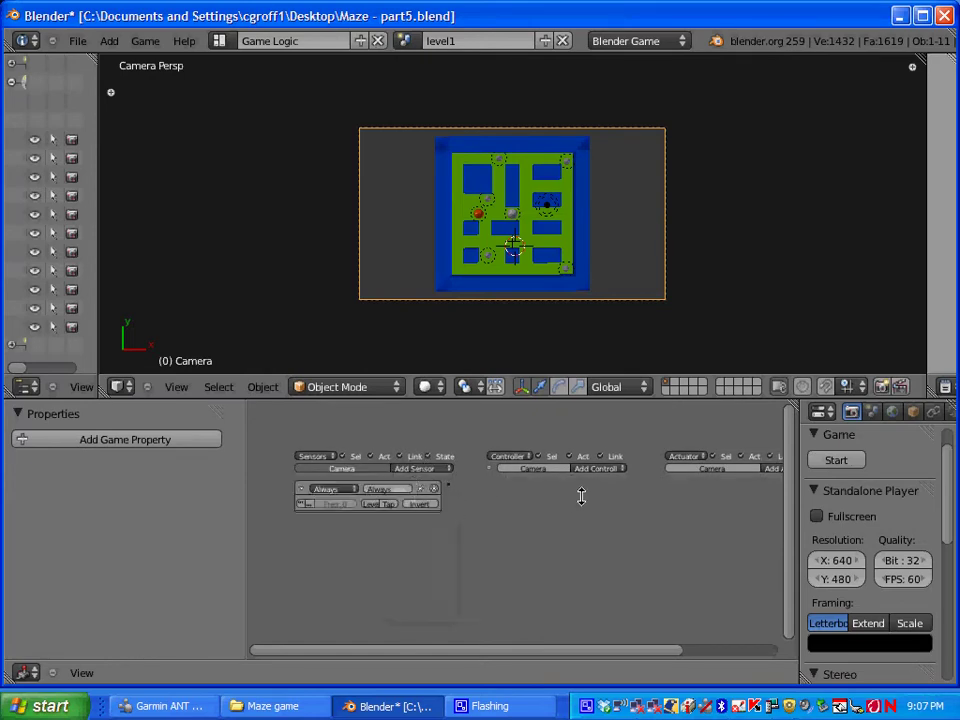
{"action": "left_click", "coordinate": [602, 468]}
{"action": "left_click", "coordinate": [600, 477]}
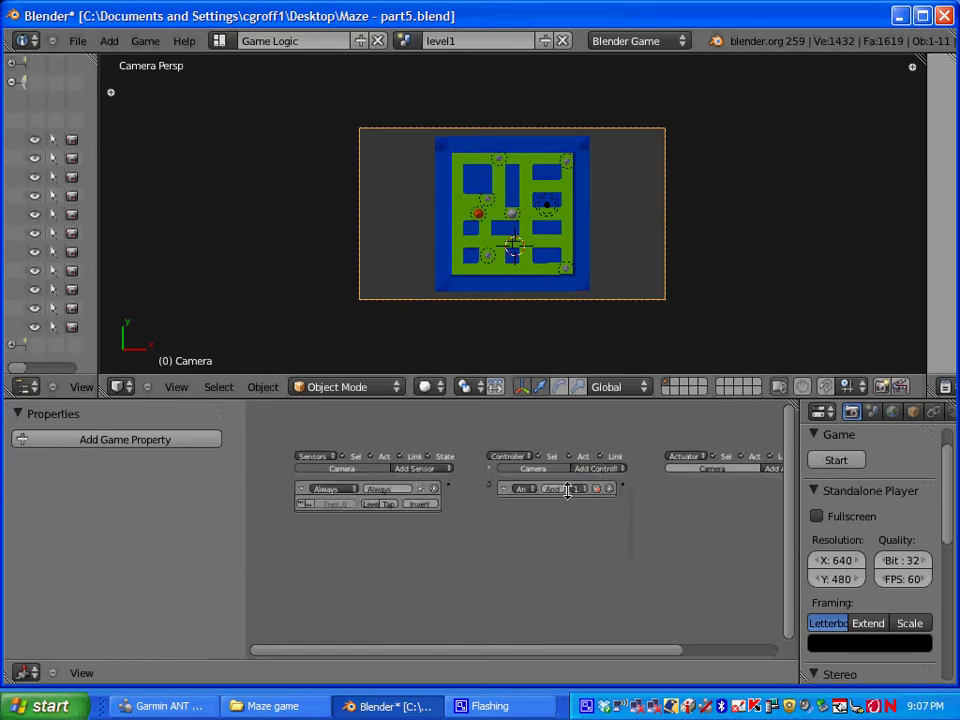
{"action": "left_click_drag", "start_coordinate": [446, 481], "coordinate": [514, 489]}
Step: Add a linked Scene actuator set to Add Overlay Scene with scene HUD
{"action": "middle_click_drag", "start_coordinate": [655, 521], "coordinate": [525, 514]}
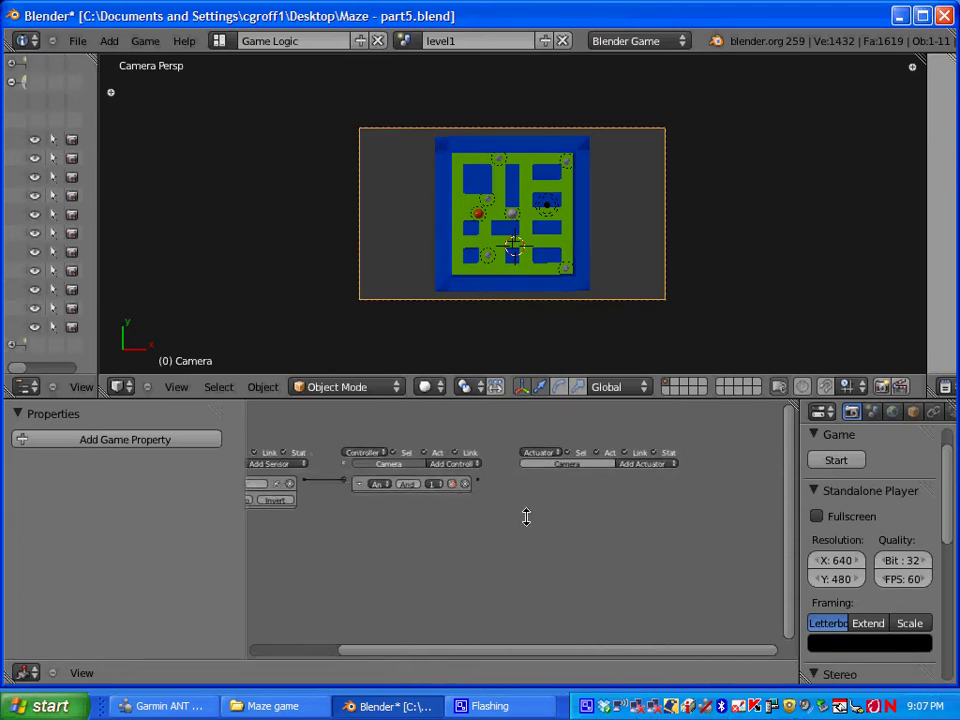
{"action": "left_click", "coordinate": [638, 461]}
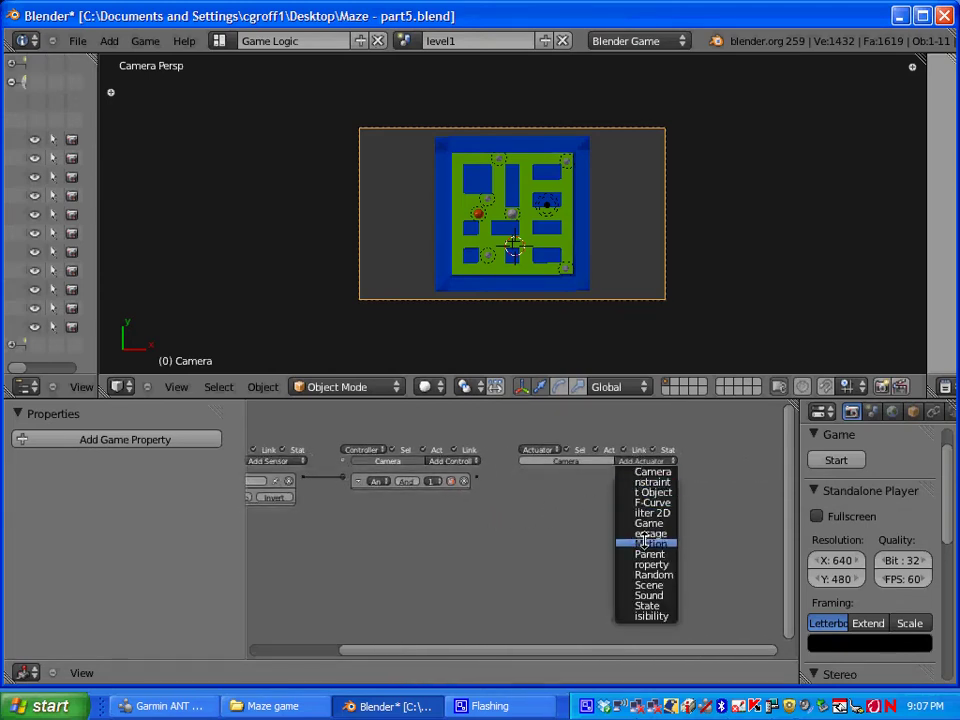
{"action": "left_click", "coordinate": [649, 586]}
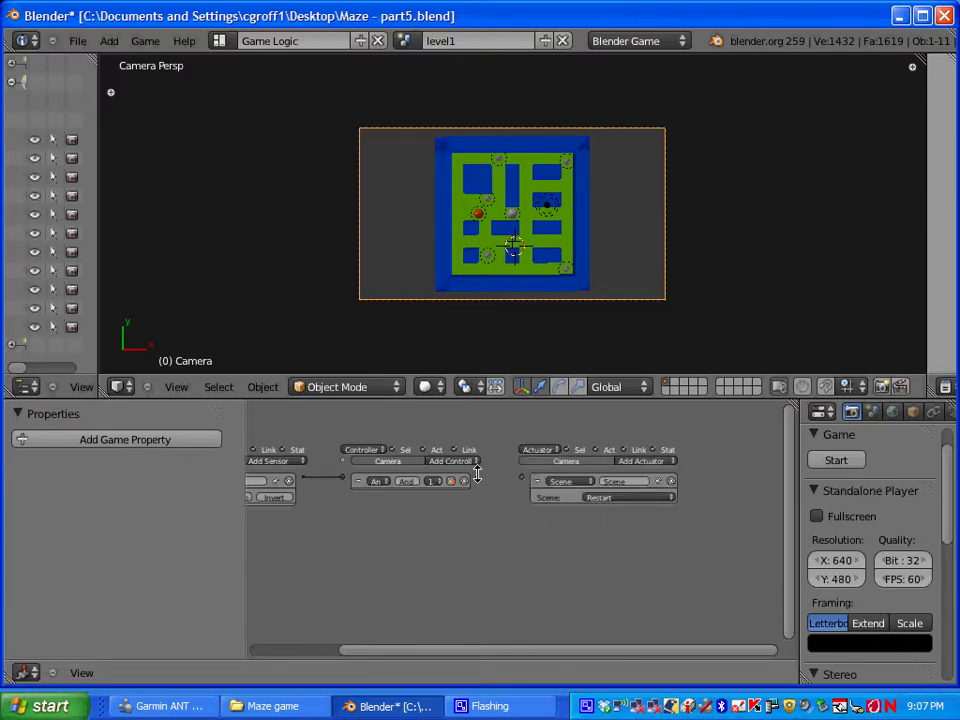
{"action": "left_click_drag", "start_coordinate": [480, 479], "coordinate": [523, 478]}
{"action": "scroll", "coordinate": [576, 531], "scroll_direction": "up", "scroll_amount": 6}
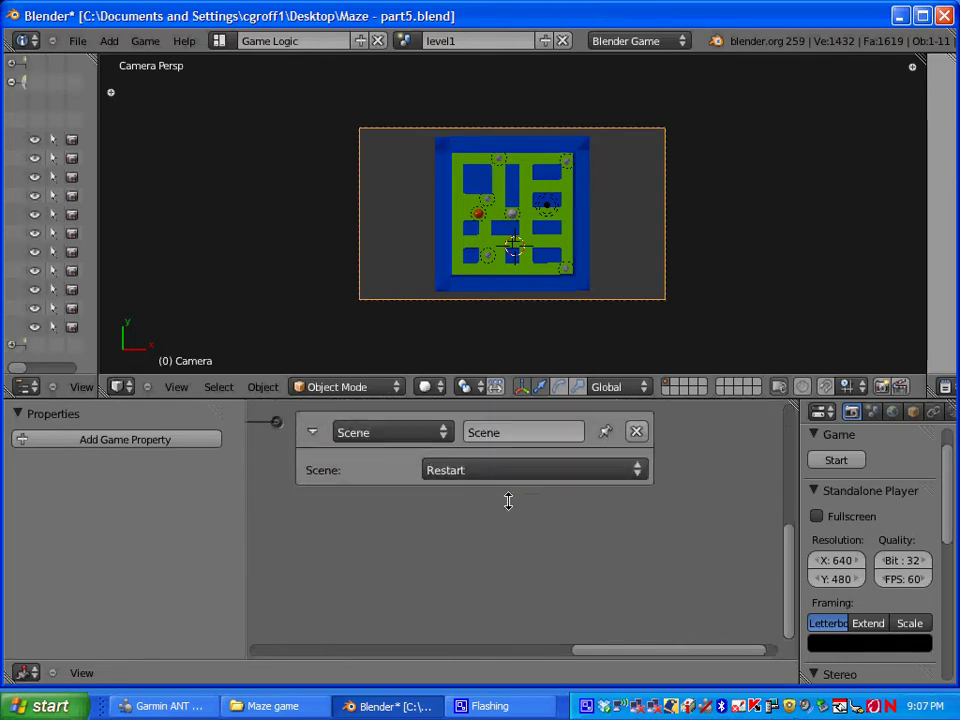
{"action": "left_click", "coordinate": [516, 467]}
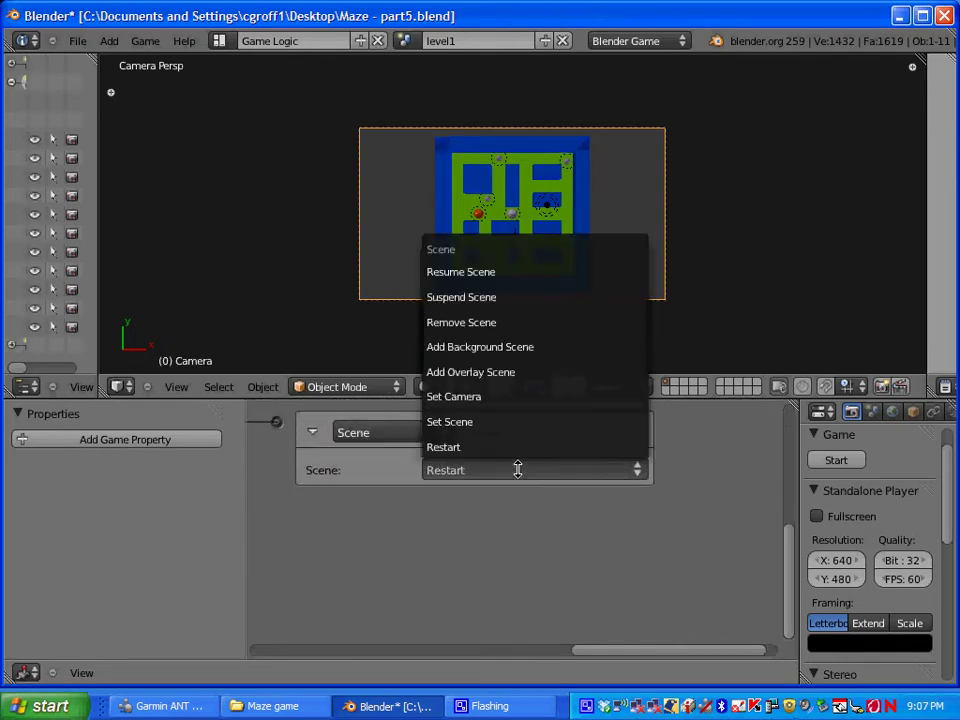
{"action": "left_click", "coordinate": [502, 372]}
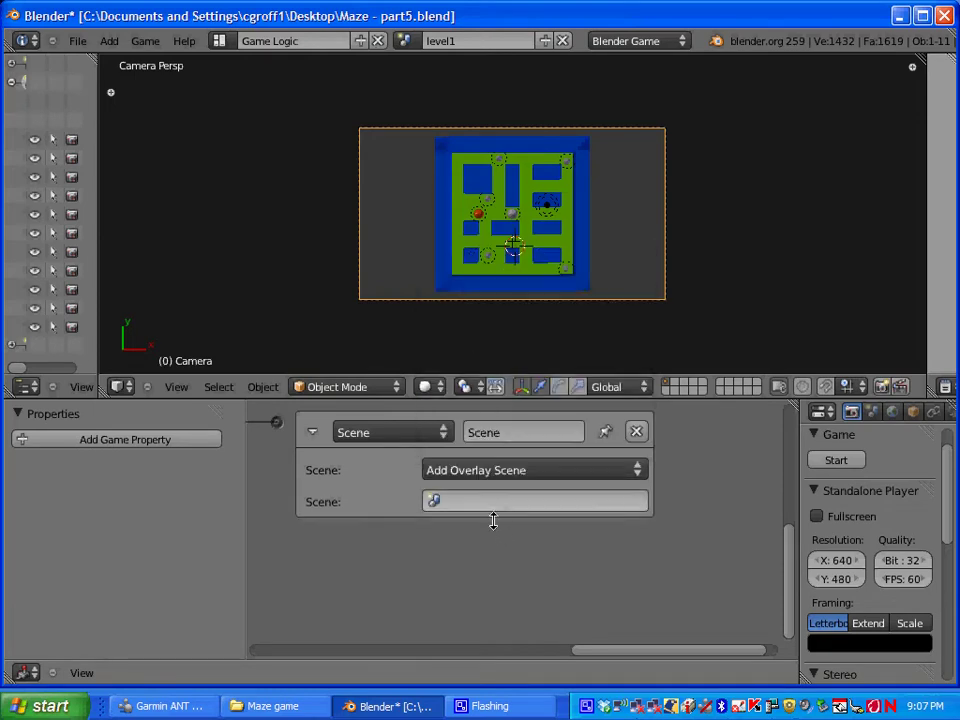
{"action": "left_click", "coordinate": [472, 500]}
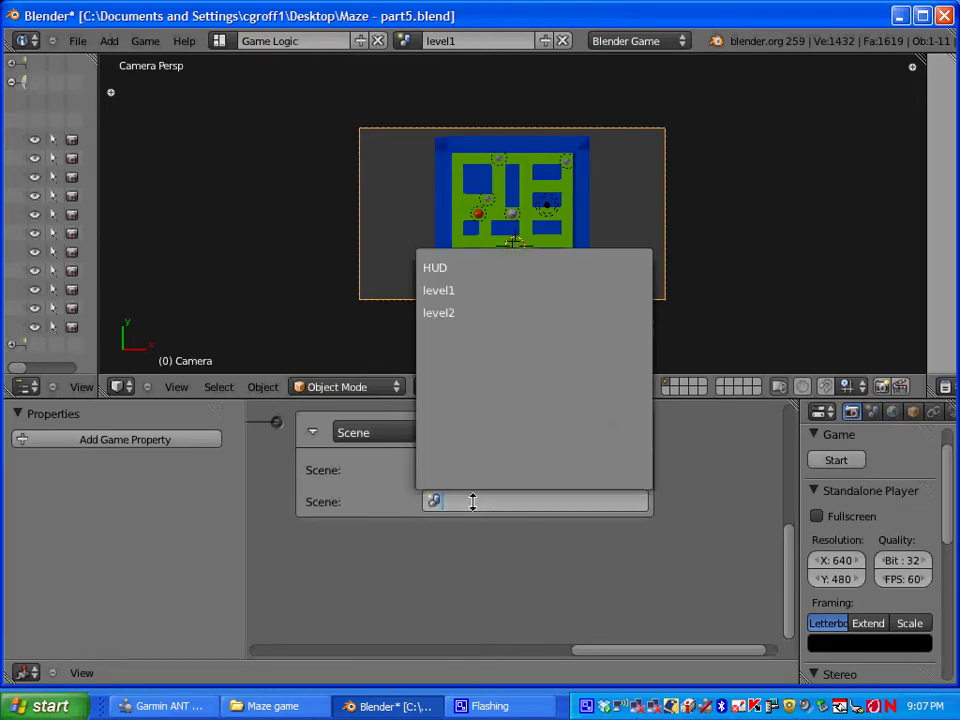
{"action": "left_click", "coordinate": [434, 268]}
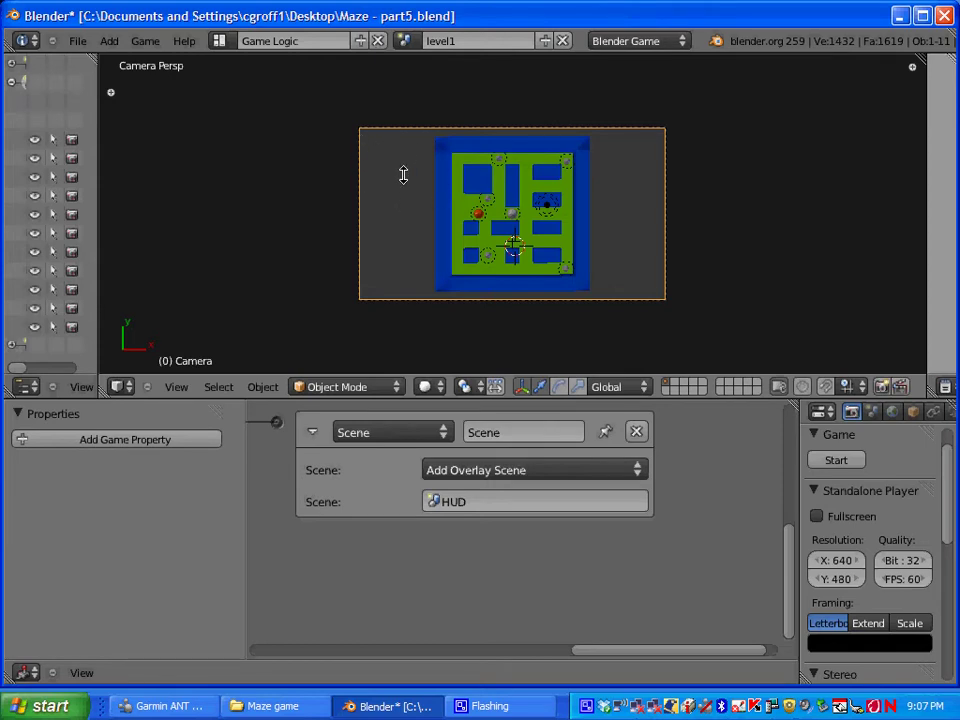
Step: Enlarge the 3D view and test-run the game, first as is and then in Solid shading
{"action": "scroll", "coordinate": [470, 203], "scroll_direction": "up", "scroll_amount": 5}
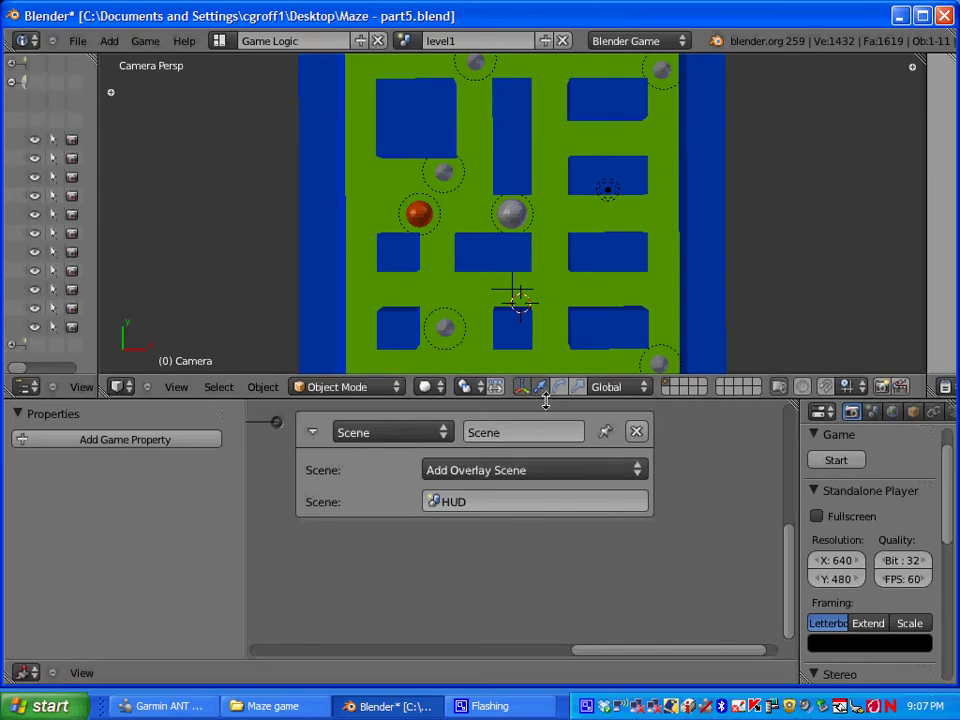
{"action": "left_click_drag", "start_coordinate": [545, 400], "coordinate": [538, 651]}
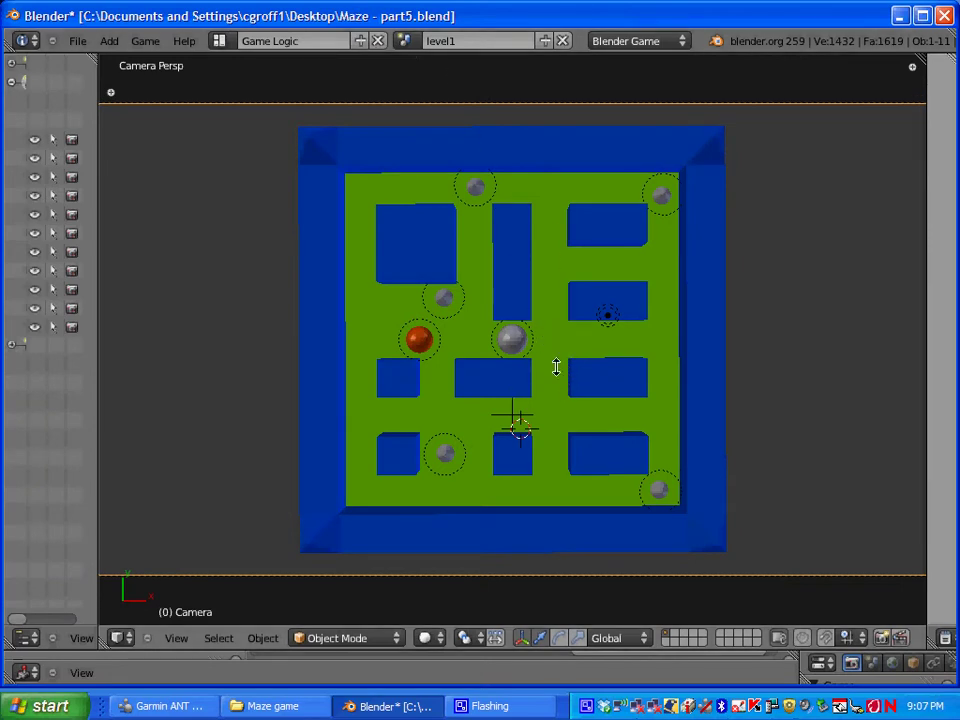
{"action": "key", "text": "p"}
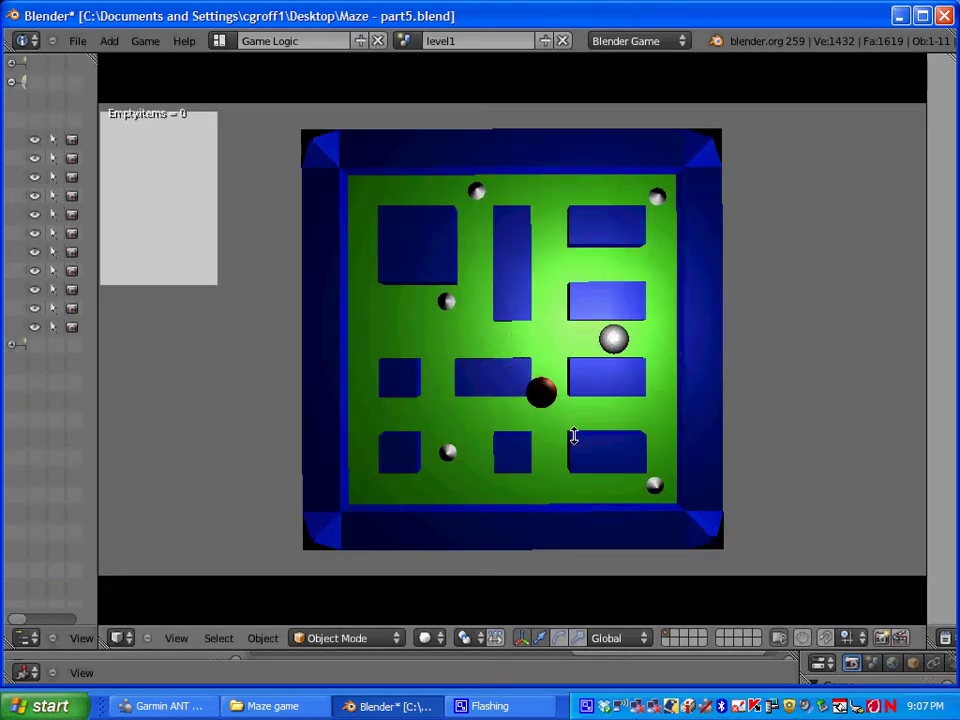
{"action": "key", "text": "Escape"}
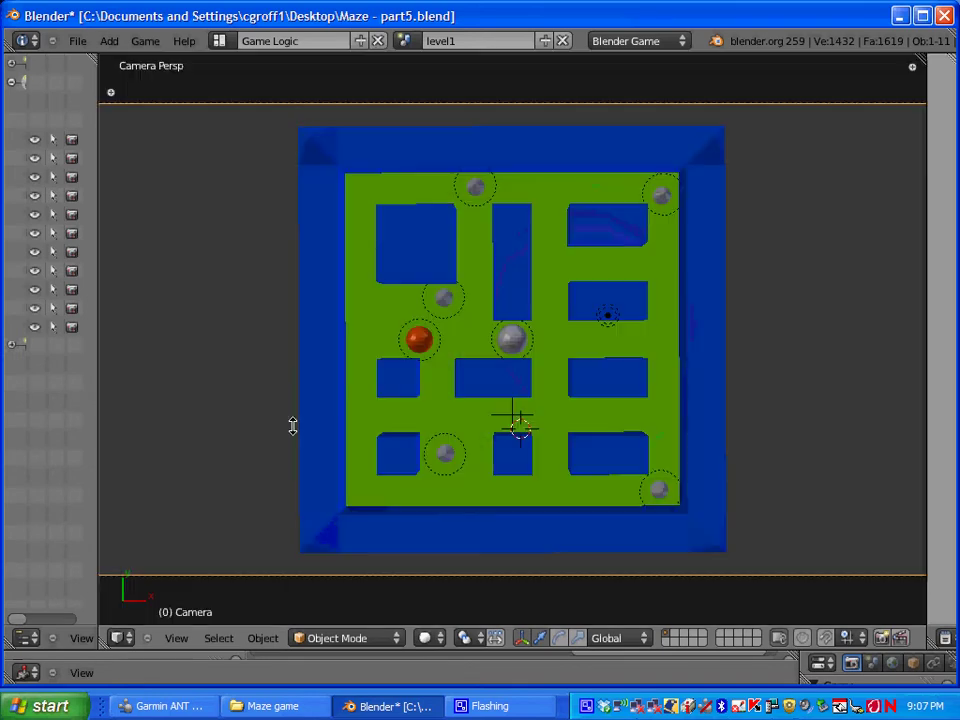
{"action": "left_click", "coordinate": [432, 638]}
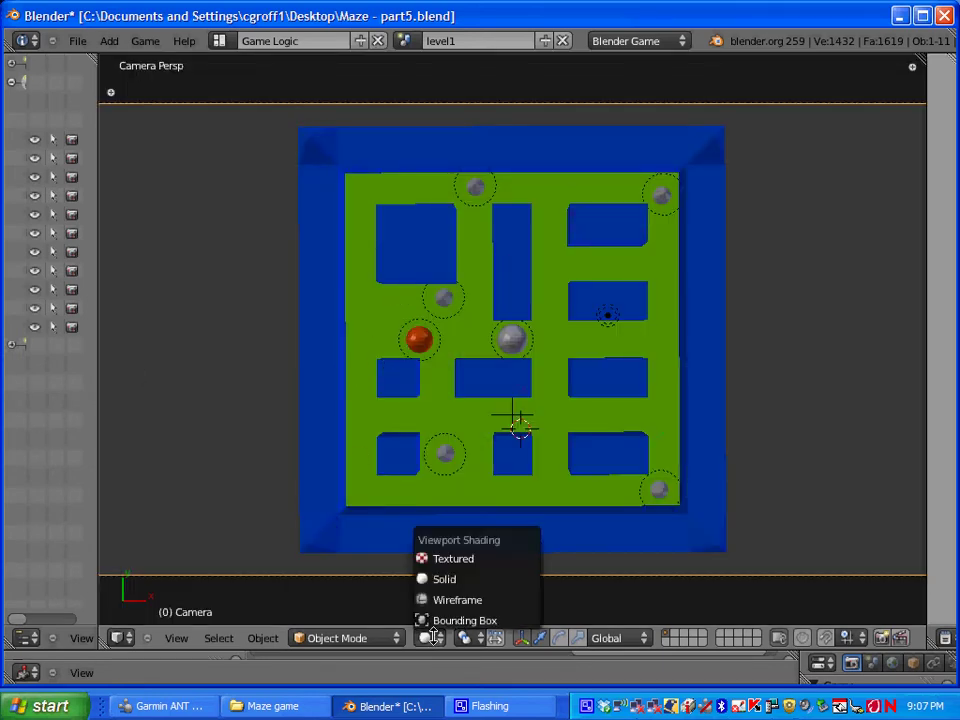
{"action": "left_click", "coordinate": [436, 580]}
{"action": "key", "text": "p"}
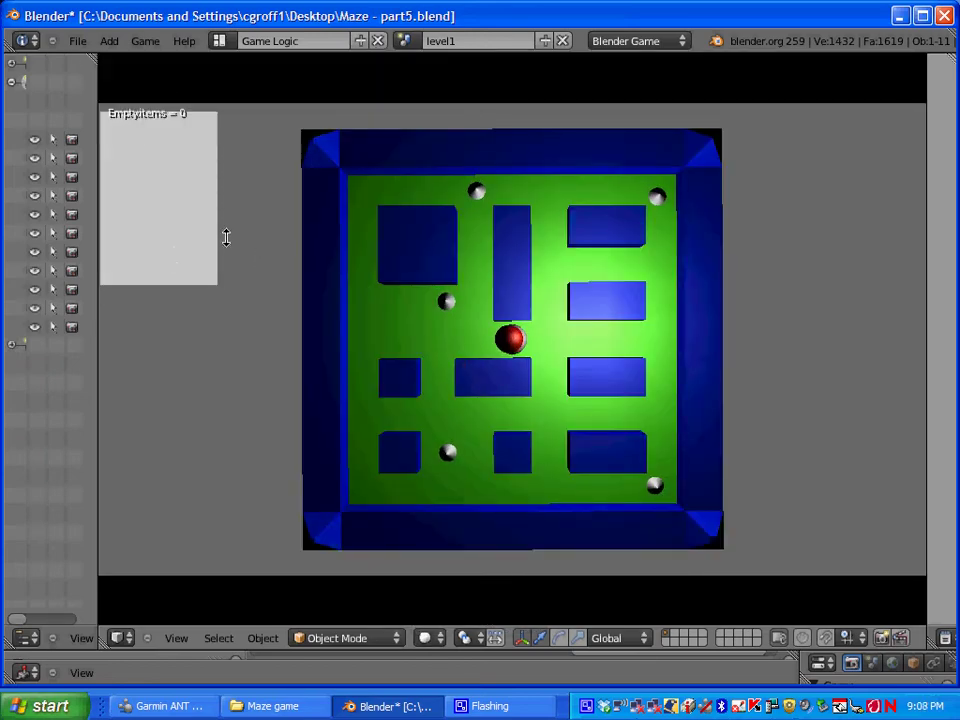
{"action": "key", "text": "Escape"}
Step: Switch to Textured shading and run the game to see the HUD score showing 0
{"action": "left_click", "coordinate": [443, 638]}
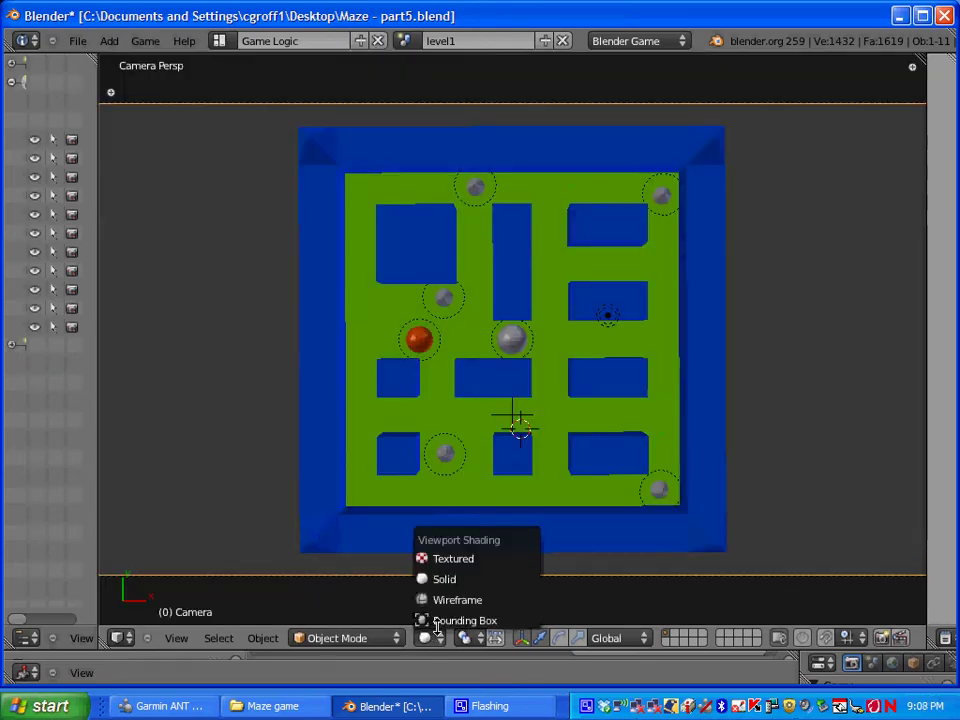
{"action": "left_click", "coordinate": [424, 556]}
{"action": "key", "text": "p"}
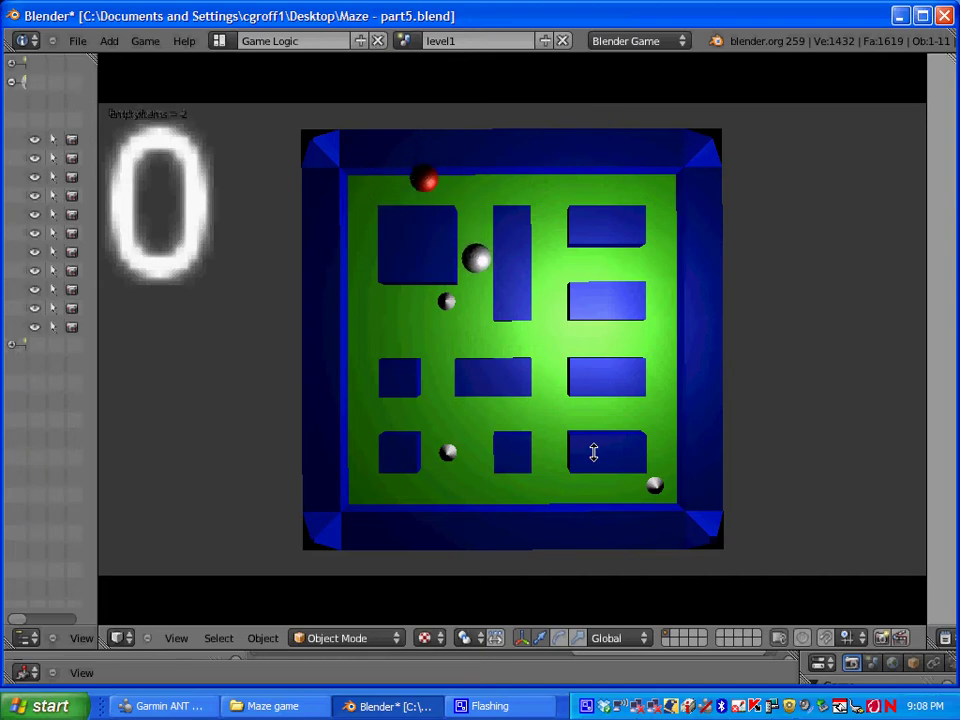
{"action": "key", "text": "Escape"}
Step: Select the Cone.003 pickup at the maze's top-right and enlarge the Logic Editor
{"action": "scroll", "coordinate": [503, 146], "scroll_direction": "down", "scroll_amount": 6}
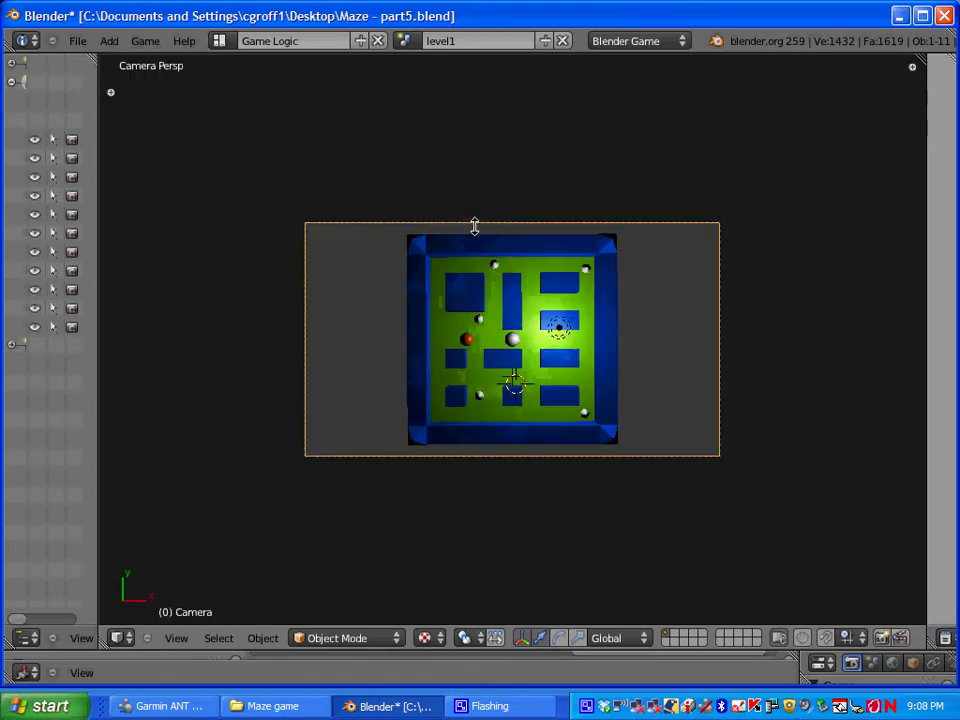
{"action": "scroll", "coordinate": [593, 289], "scroll_direction": "up", "scroll_amount": 2}
{"action": "right_click", "coordinate": [586, 268]}
{"action": "left_click_drag", "start_coordinate": [424, 650], "coordinate": [424, 290]}
{"action": "scroll", "coordinate": [321, 583], "scroll_direction": "down", "scroll_amount": 3}
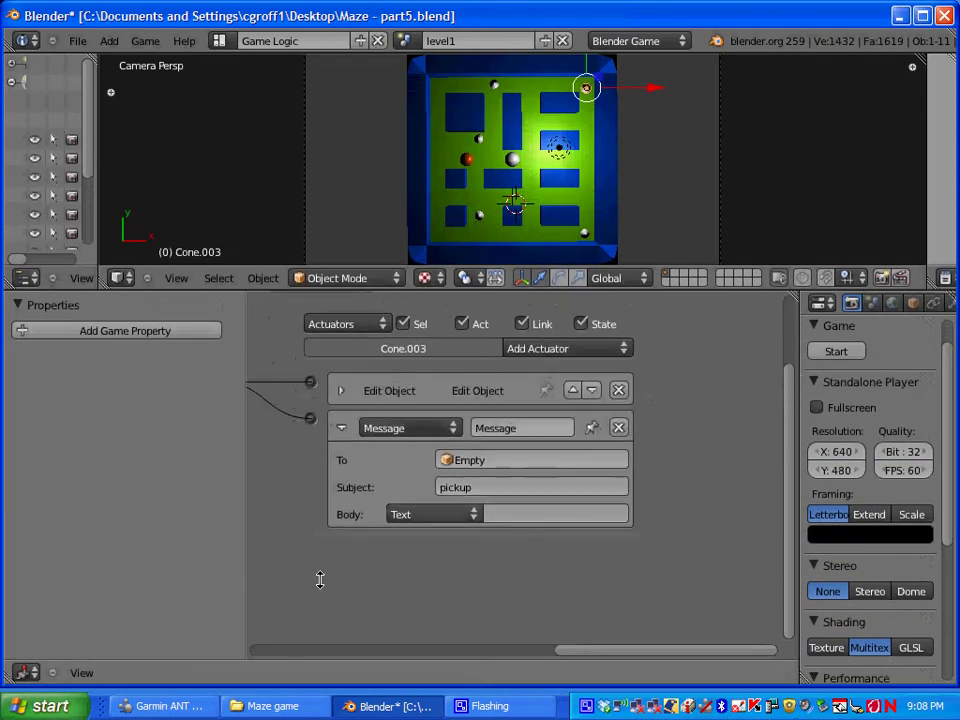
{"action": "scroll", "coordinate": [519, 540], "scroll_direction": "down", "scroll_amount": 4}
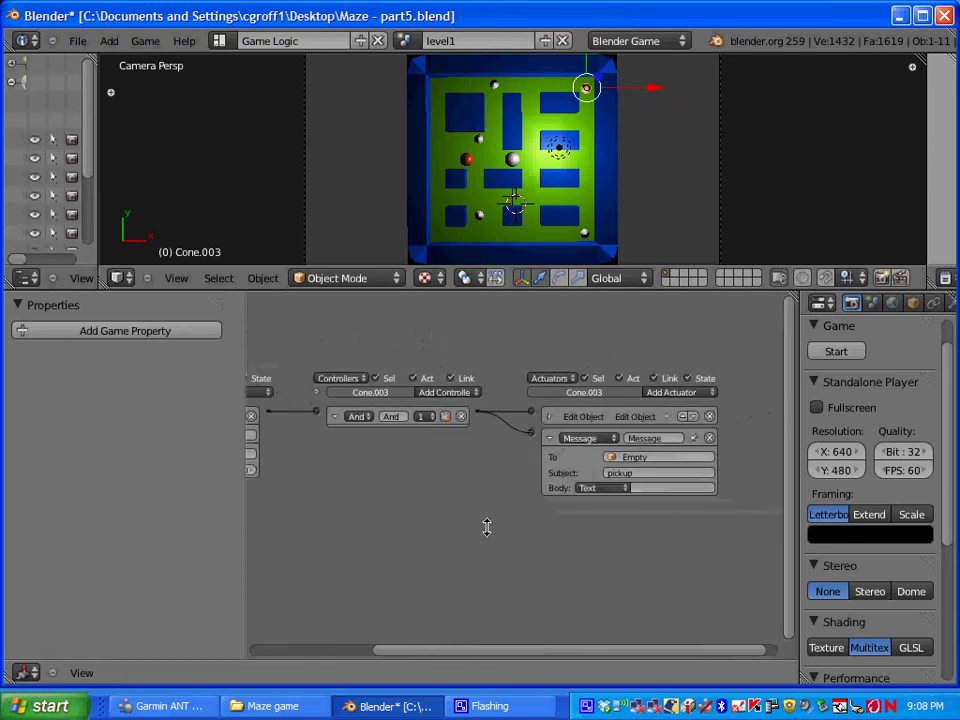
{"action": "scroll", "coordinate": [303, 538], "scroll_direction": "down", "scroll_amount": 1}
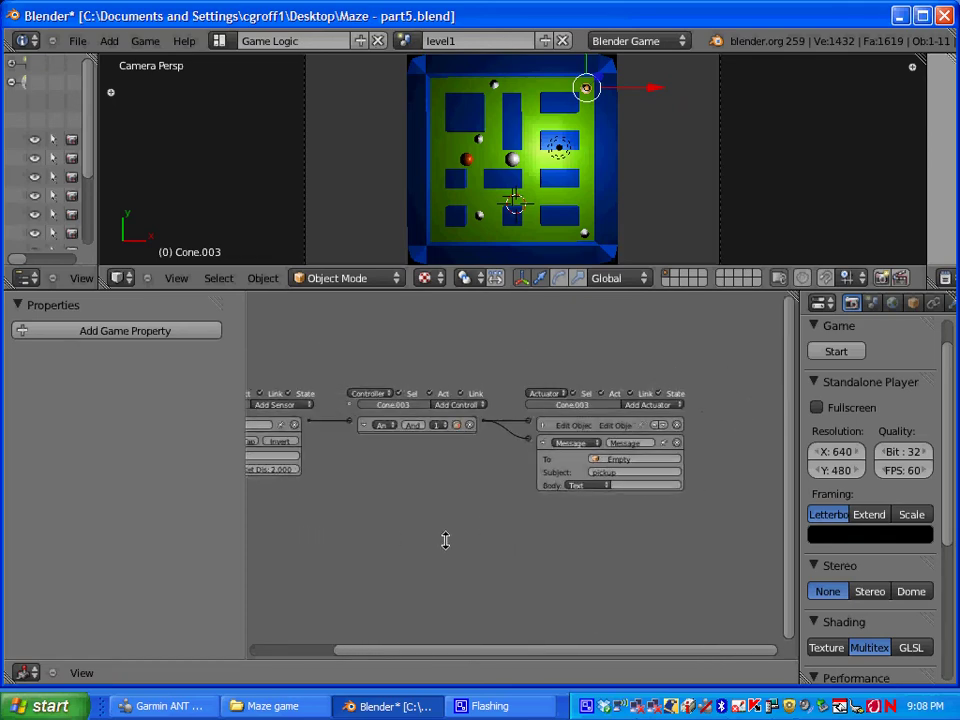
{"action": "scroll", "coordinate": [343, 508], "scroll_direction": "left", "scroll_amount": 5, "text": "ctrl"}
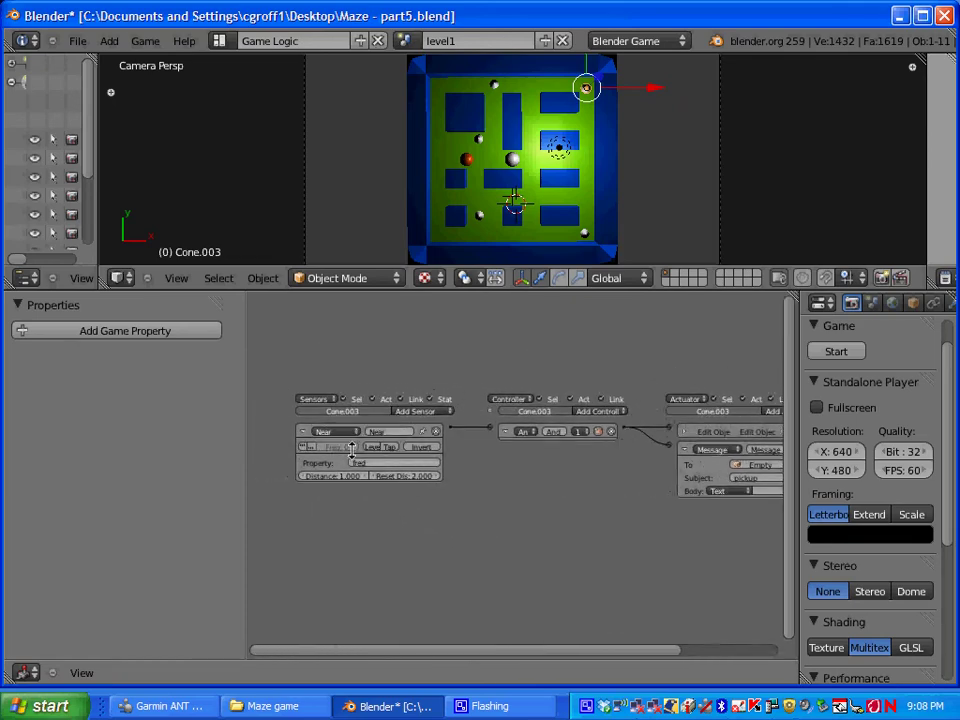
{"action": "scroll", "coordinate": [409, 501], "scroll_direction": "up", "scroll_amount": 4}
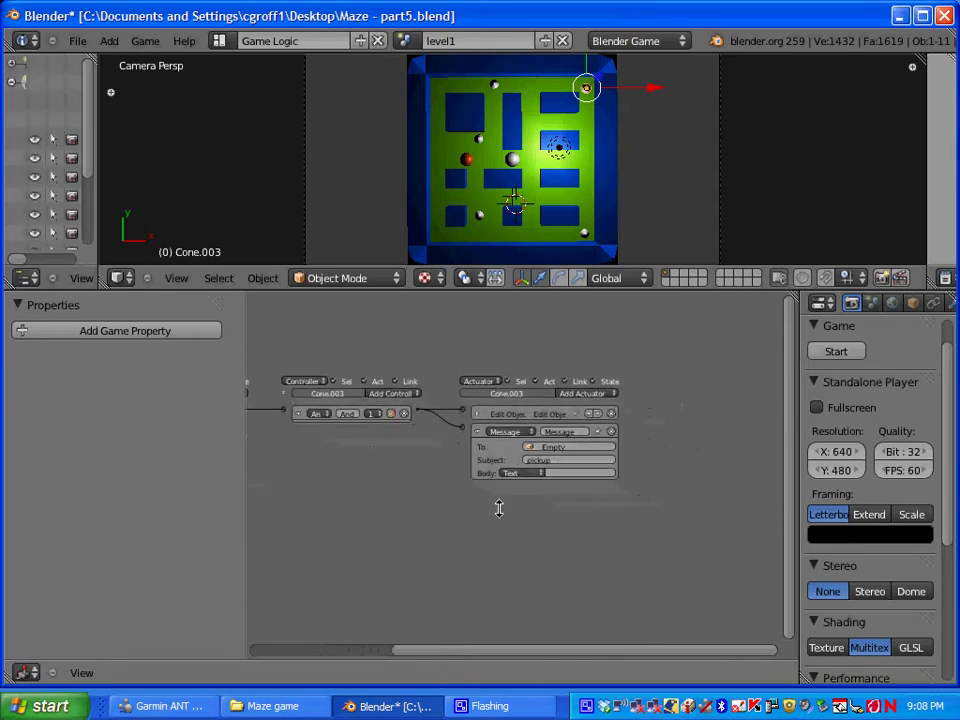
{"action": "scroll", "coordinate": [556, 478], "scroll_direction": "up", "scroll_amount": 2}
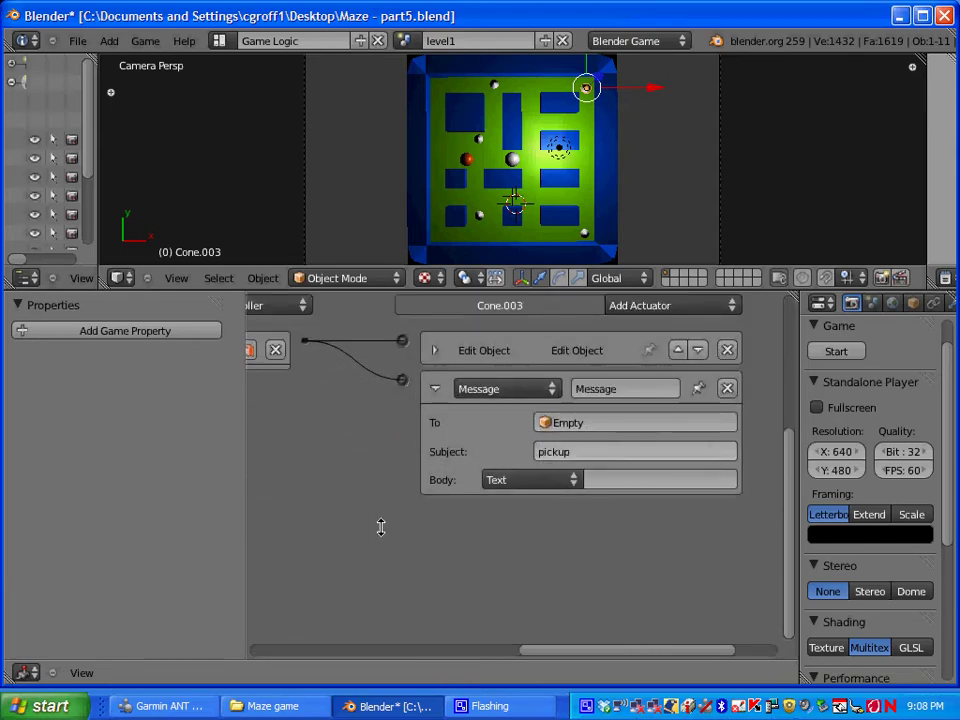
{"action": "scroll", "coordinate": [381, 525], "scroll_direction": "down", "scroll_amount": 3}
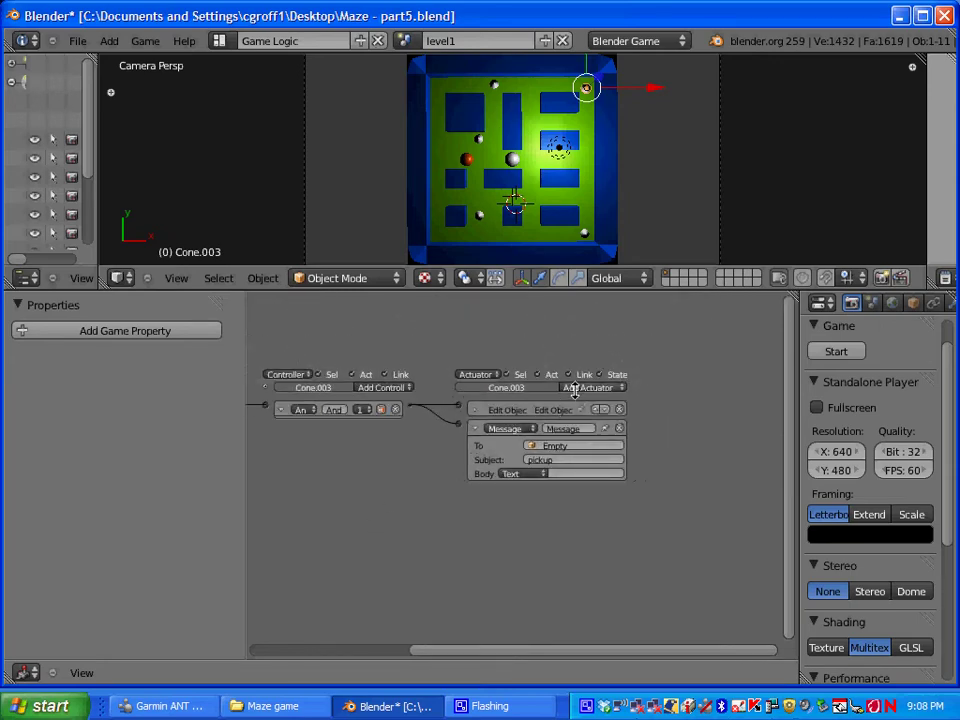
Step: Add a Message actuator to Cone.003 and wire it to the And controller
{"action": "left_click", "coordinate": [572, 388]}
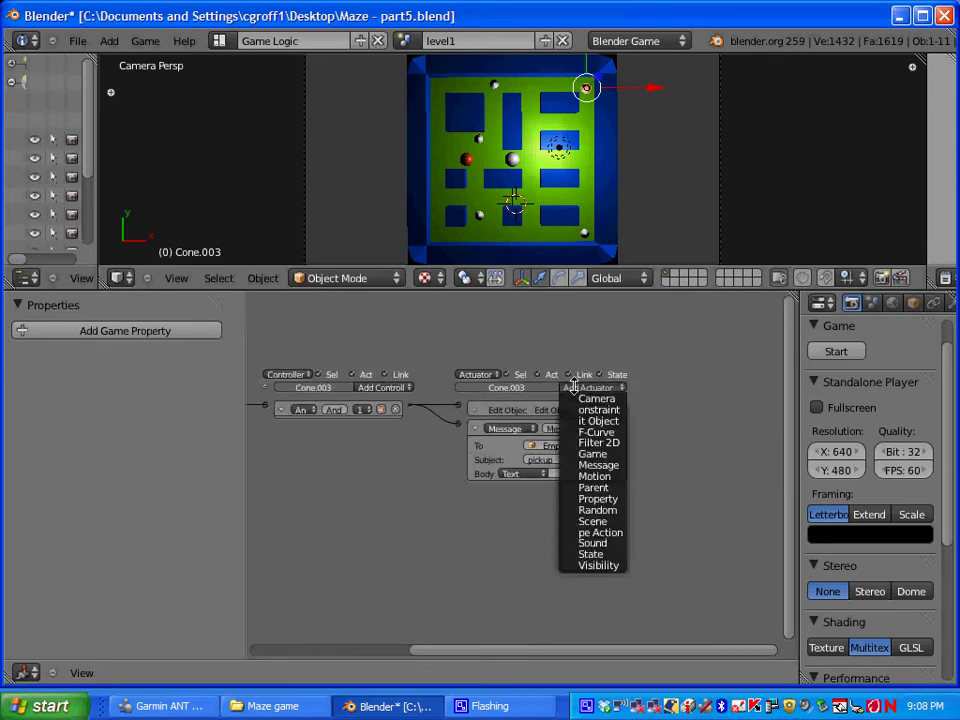
{"action": "left_click", "coordinate": [592, 465]}
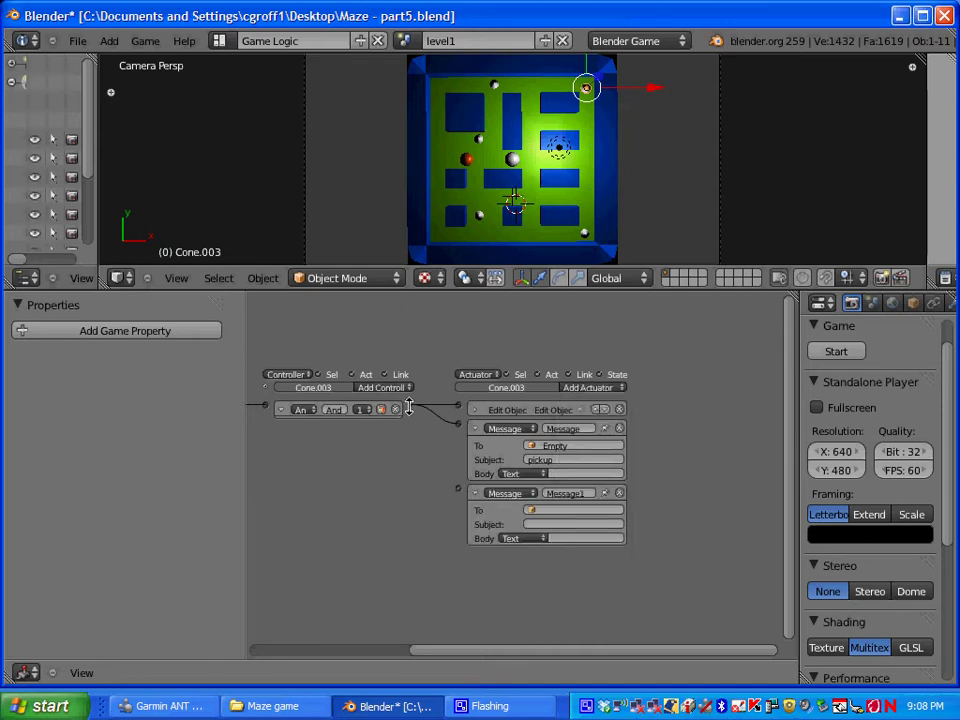
{"action": "left_click_drag", "start_coordinate": [453, 490], "coordinate": [459, 490]}
{"action": "scroll", "coordinate": [505, 511], "scroll_direction": "up", "scroll_amount": 3}
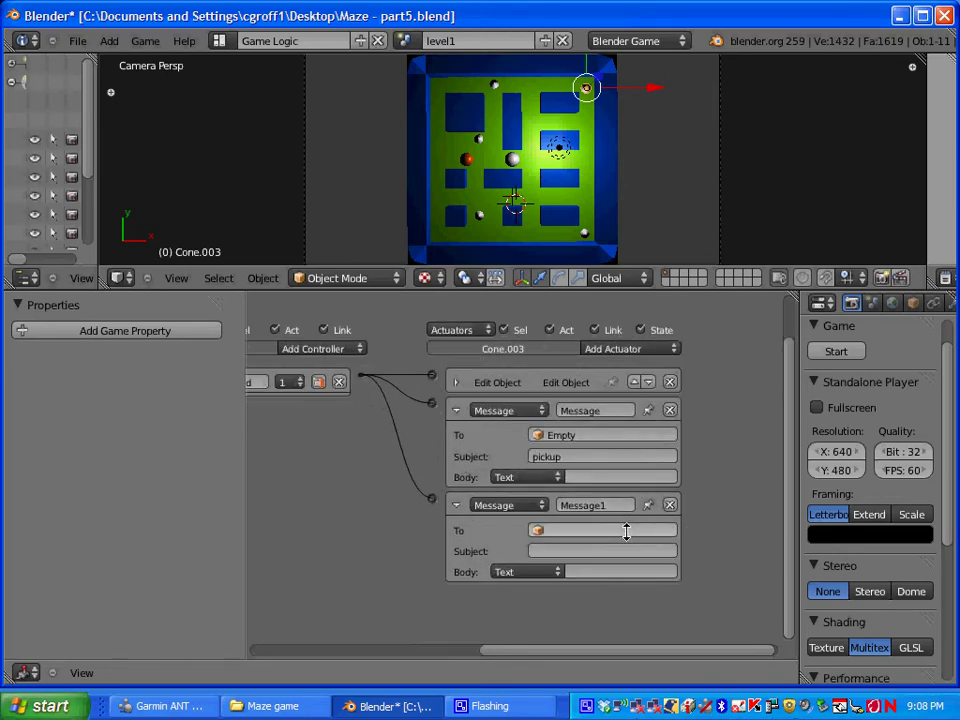
Step: Check the HUD score text's Property actuator, then return to the level1 scene
{"action": "left_click", "coordinate": [625, 531]}
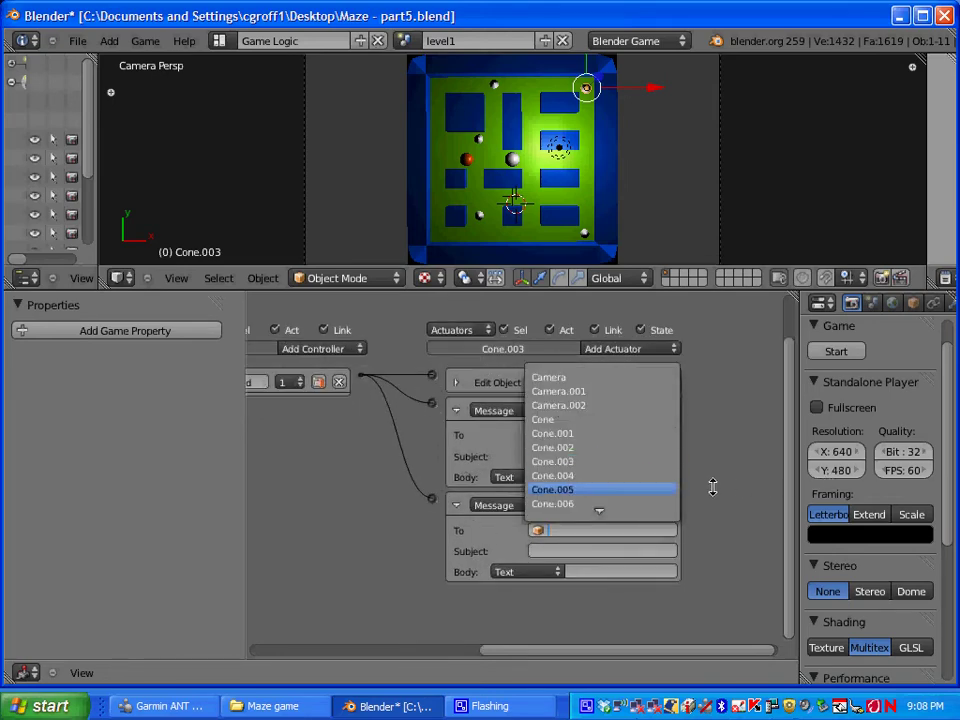
{"action": "left_click", "coordinate": [407, 41]}
{"action": "left_click", "coordinate": [405, 65]}
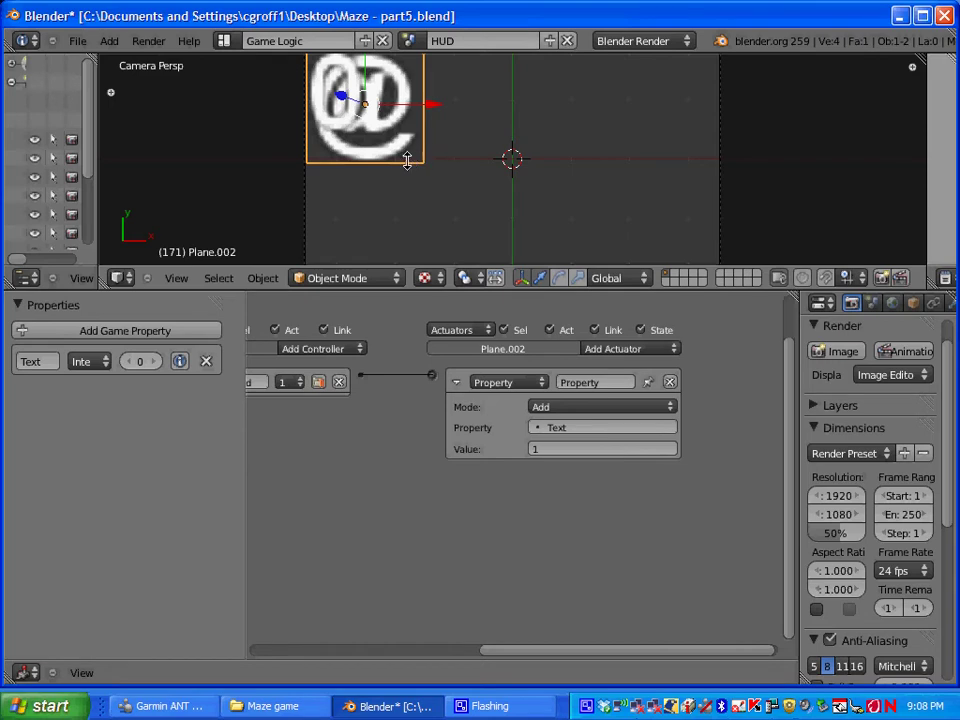
{"action": "scroll", "coordinate": [530, 375], "scroll_direction": "up", "scroll_amount": 2}
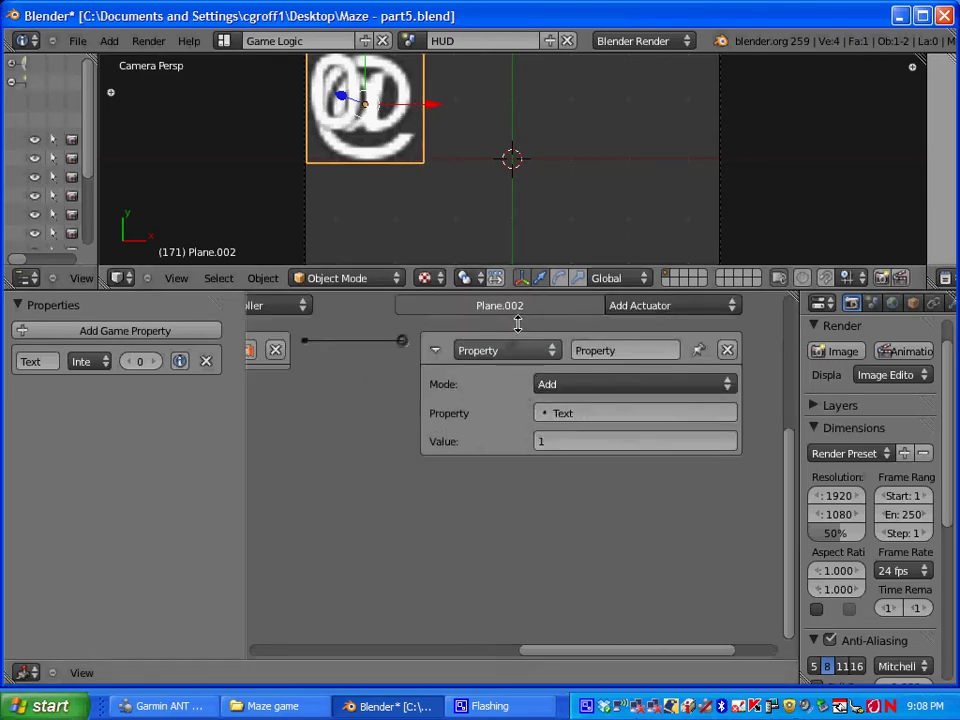
{"action": "middle_click_drag", "start_coordinate": [514, 328], "coordinate": [533, 383]}
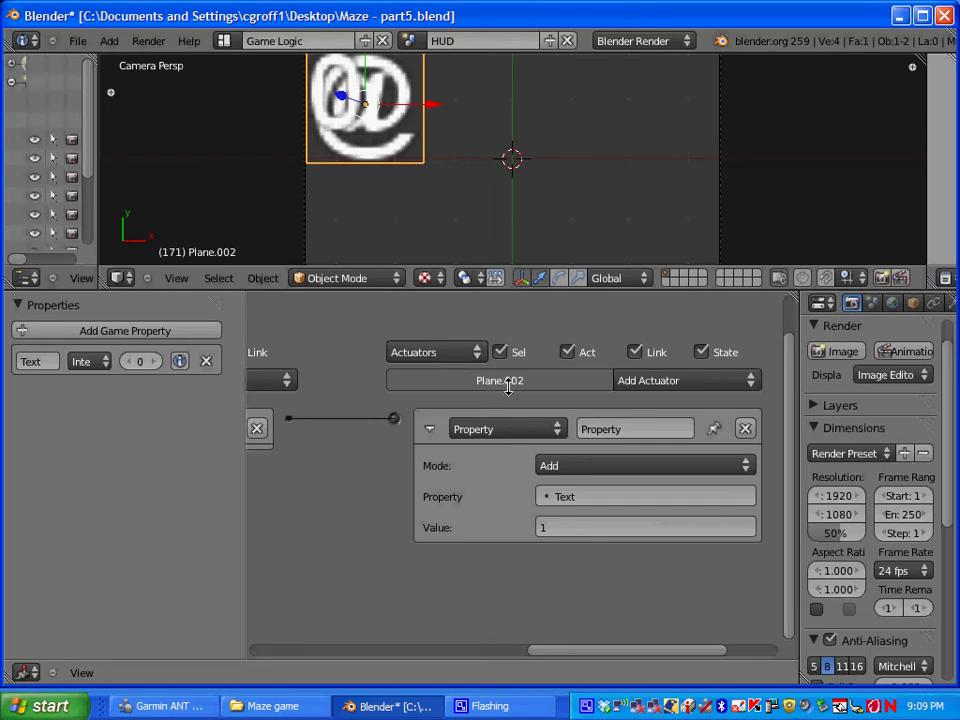
{"action": "left_click", "coordinate": [410, 40]}
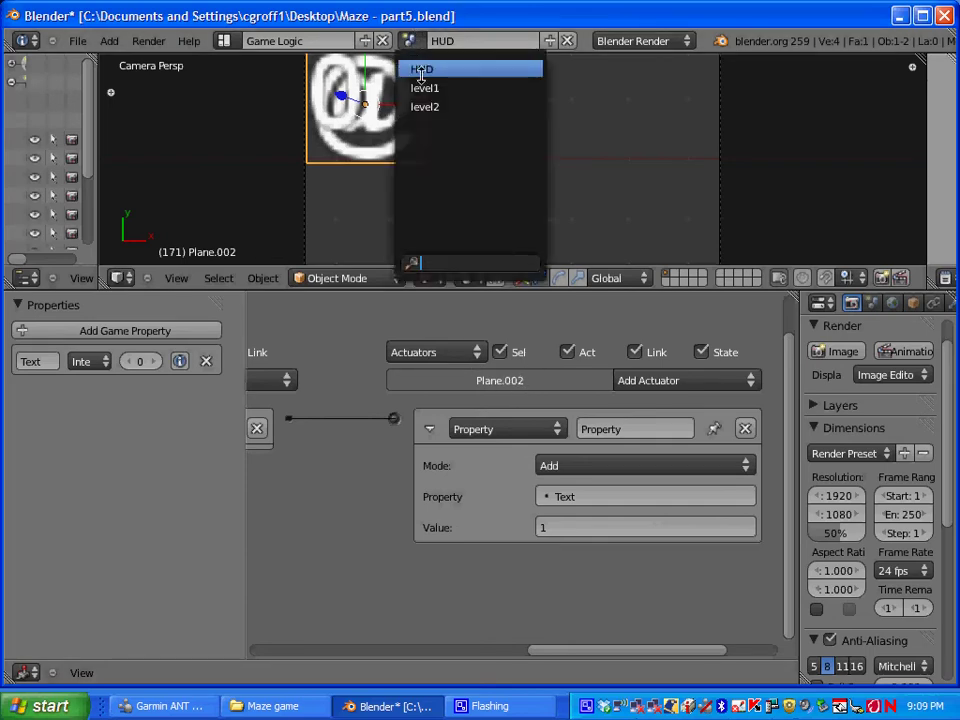
{"action": "left_click", "coordinate": [420, 86]}
Step: Set Message1's recipient to Plane.002 and its subject to pickup
{"action": "middle_click_drag", "start_coordinate": [658, 606], "coordinate": [379, 404]}
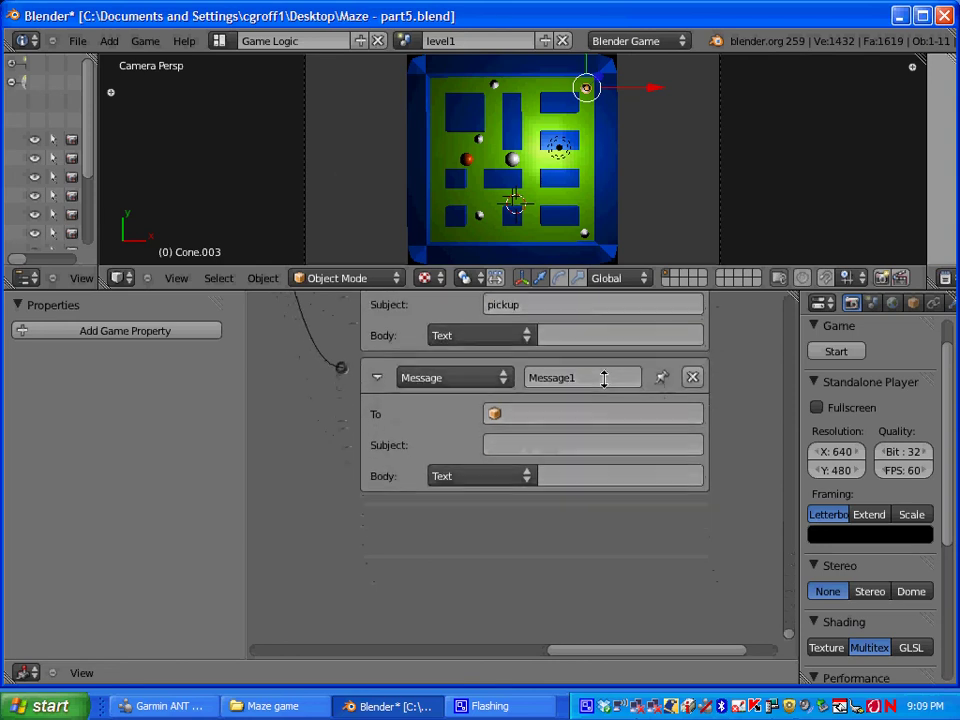
{"action": "left_click", "coordinate": [514, 414]}
{"action": "scroll", "coordinate": [525, 630], "scroll_direction": "down", "scroll_amount": 20}
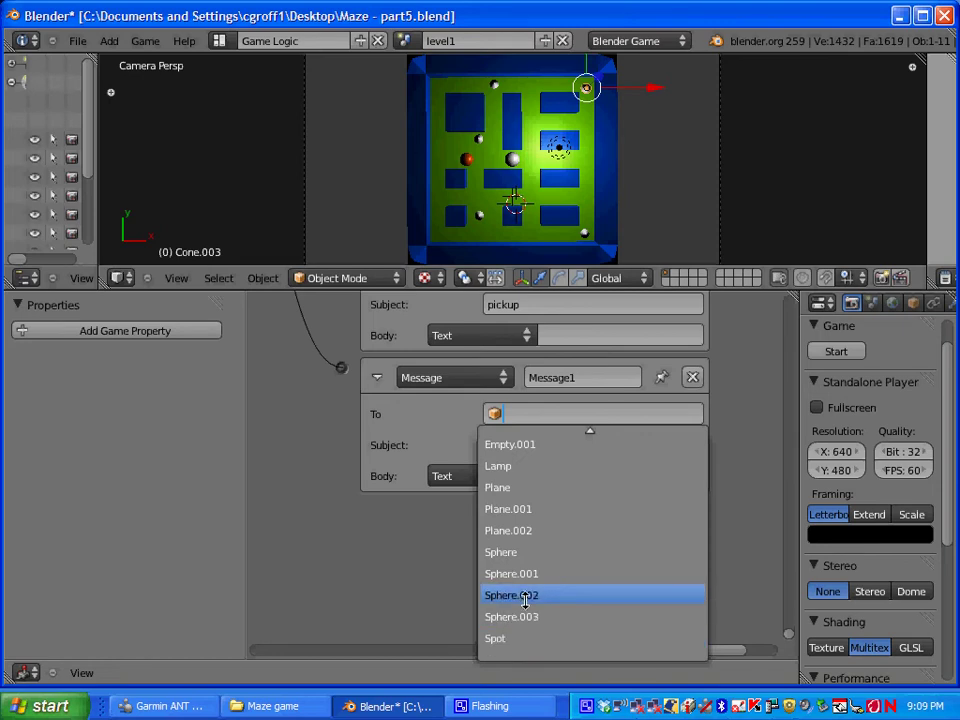
{"action": "left_click", "coordinate": [536, 530]}
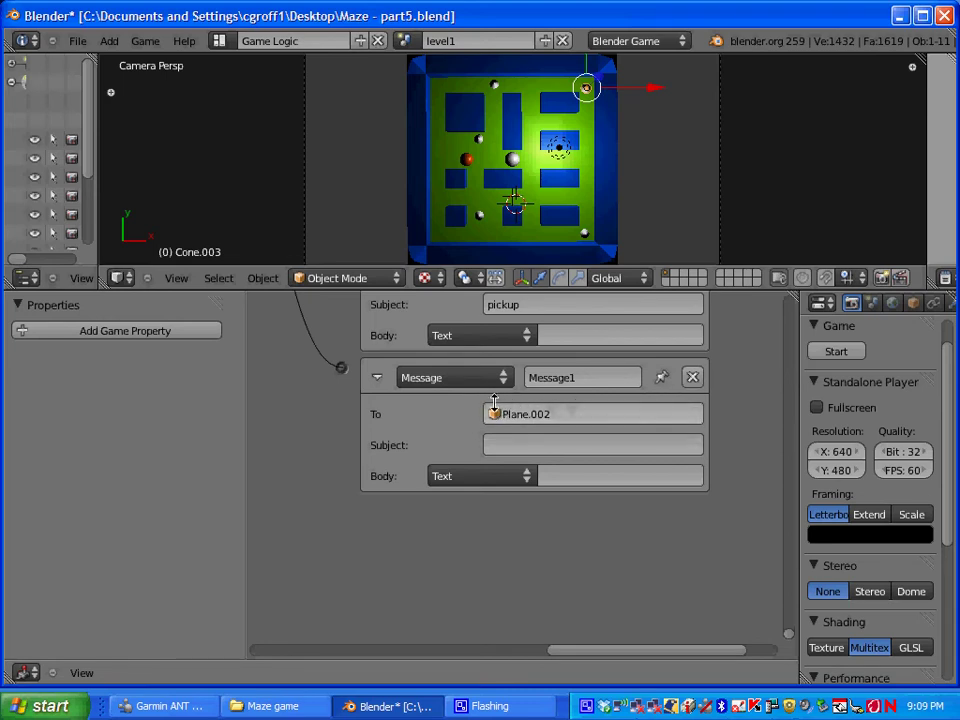
{"action": "left_click", "coordinate": [520, 447]}
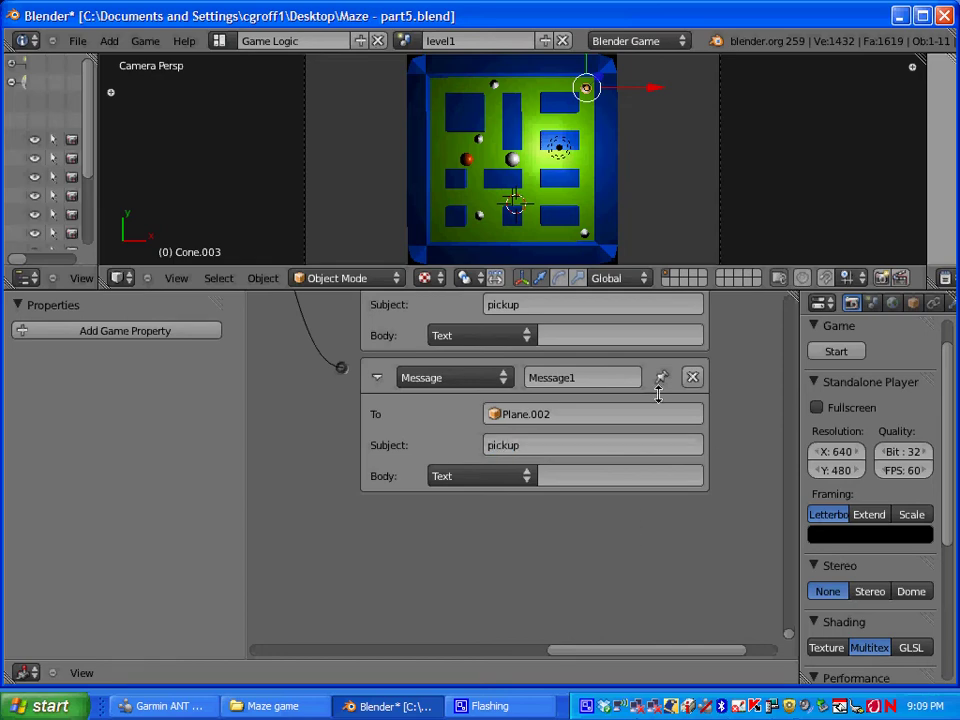
{"action": "scroll", "coordinate": [333, 443], "scroll_direction": "down", "scroll_amount": 3}
{"action": "scroll", "coordinate": [336, 440], "scroll_direction": "down", "scroll_amount": 3}
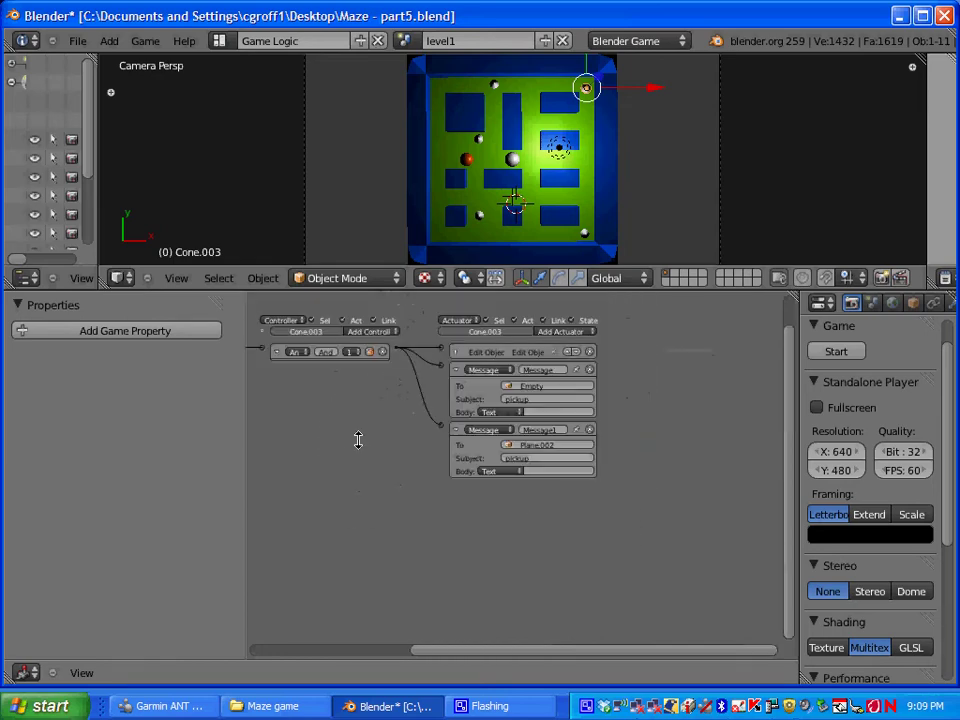
{"action": "middle_click_drag", "start_coordinate": [420, 474], "coordinate": [476, 516]}
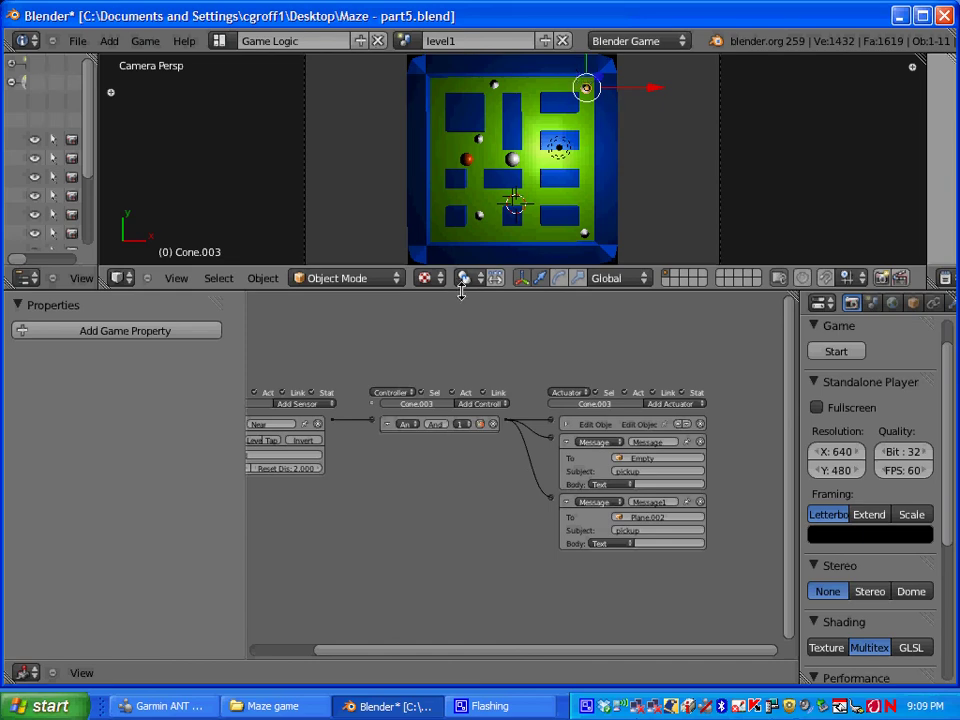
Step: Play-test level1 to see the HUD score rise from 0 to 1, then select Cone.004 near the top
{"action": "left_click_drag", "start_coordinate": [461, 291], "coordinate": [450, 564]}
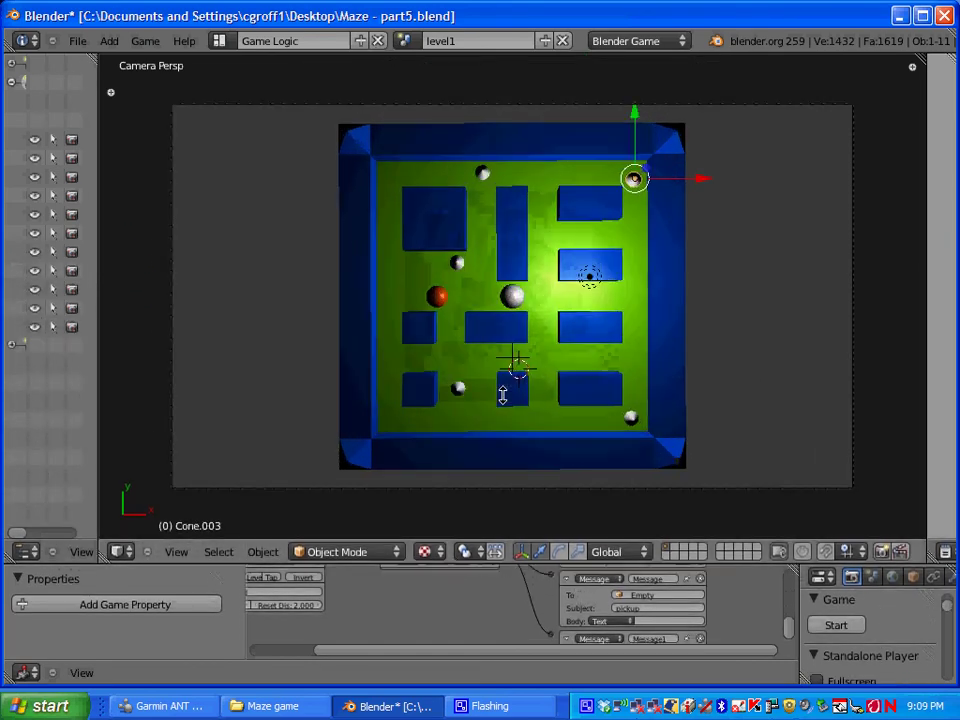
{"action": "key", "text": "p"}
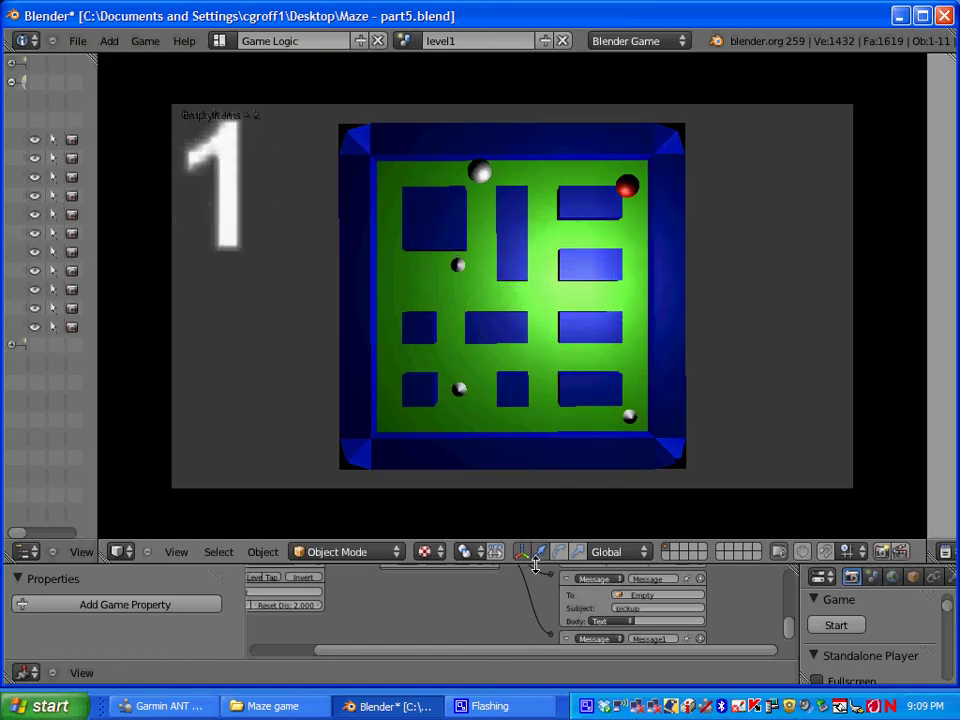
{"action": "key", "text": "Escape"}
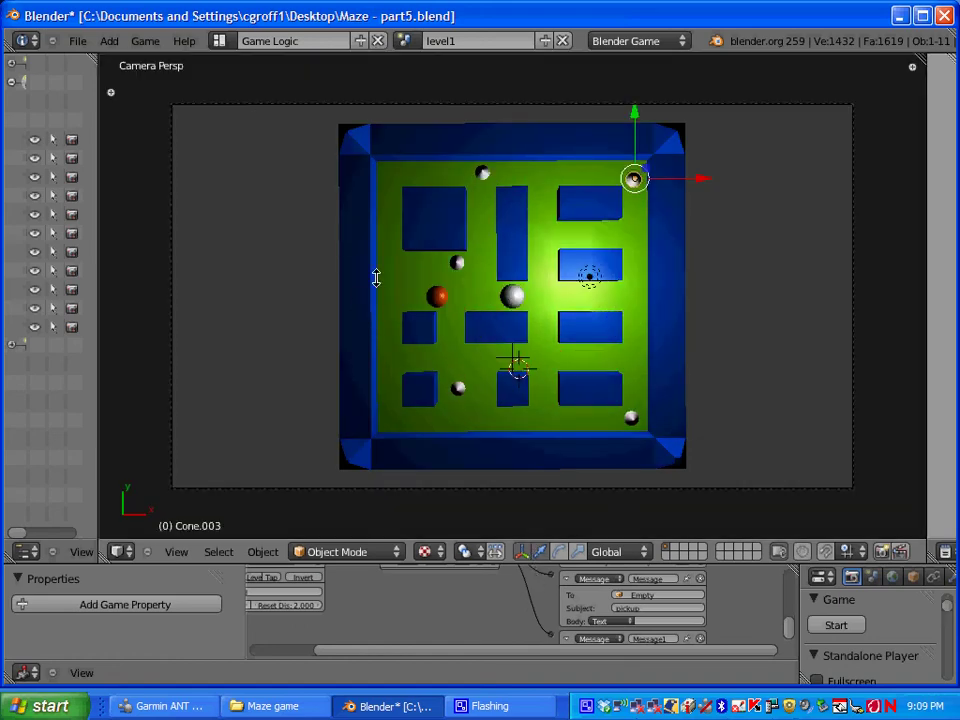
{"action": "right_click", "coordinate": [482, 174]}
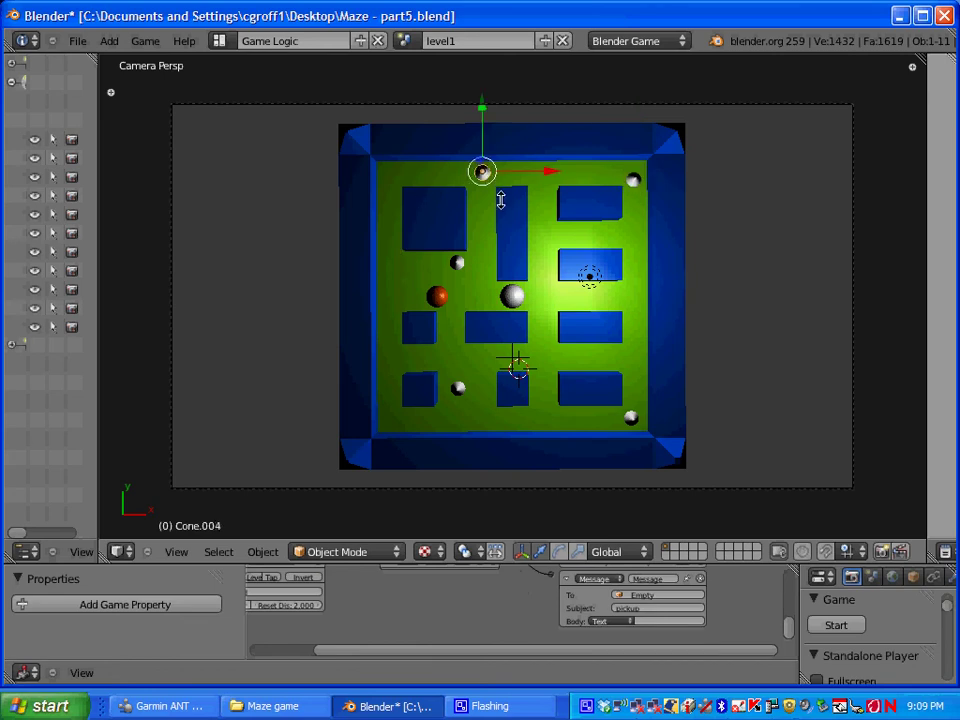
Step: Delete the four other cone pickups, keeping only the top-right Cone.003
{"action": "key", "text": "x"}
{"action": "left_click", "coordinate": [501, 204]}
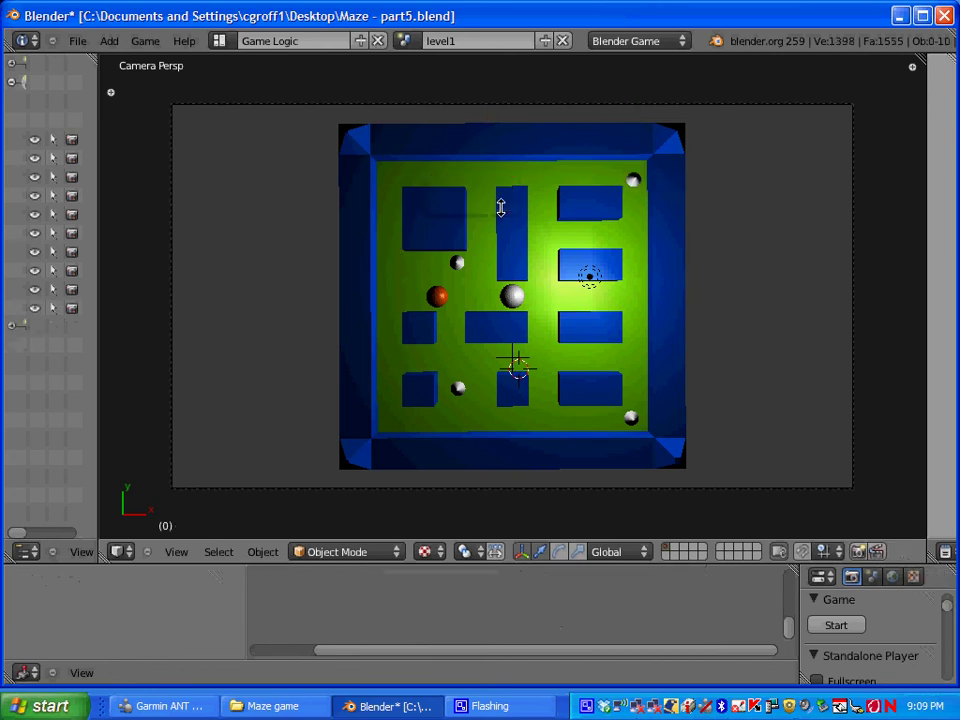
{"action": "right_click", "coordinate": [459, 264]}
{"action": "key", "text": "x"}
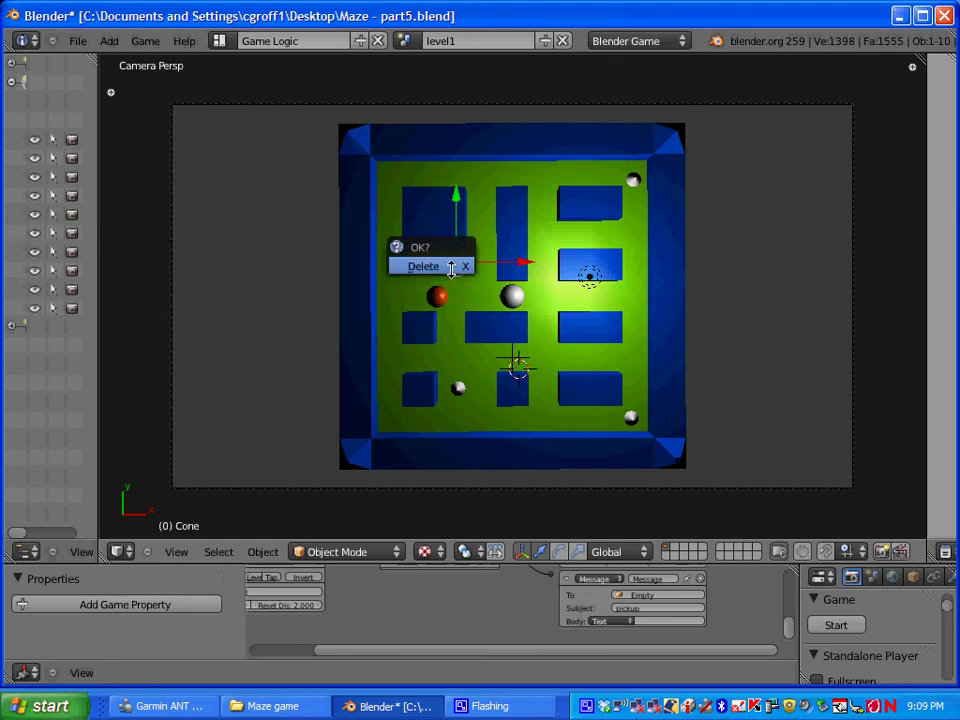
{"action": "left_click", "coordinate": [455, 267]}
{"action": "right_click", "coordinate": [459, 390]}
{"action": "key", "text": "x"}
{"action": "left_click", "coordinate": [456, 388]}
{"action": "right_click", "coordinate": [631, 418]}
{"action": "key", "text": "x"}
{"action": "left_click", "coordinate": [624, 416]}
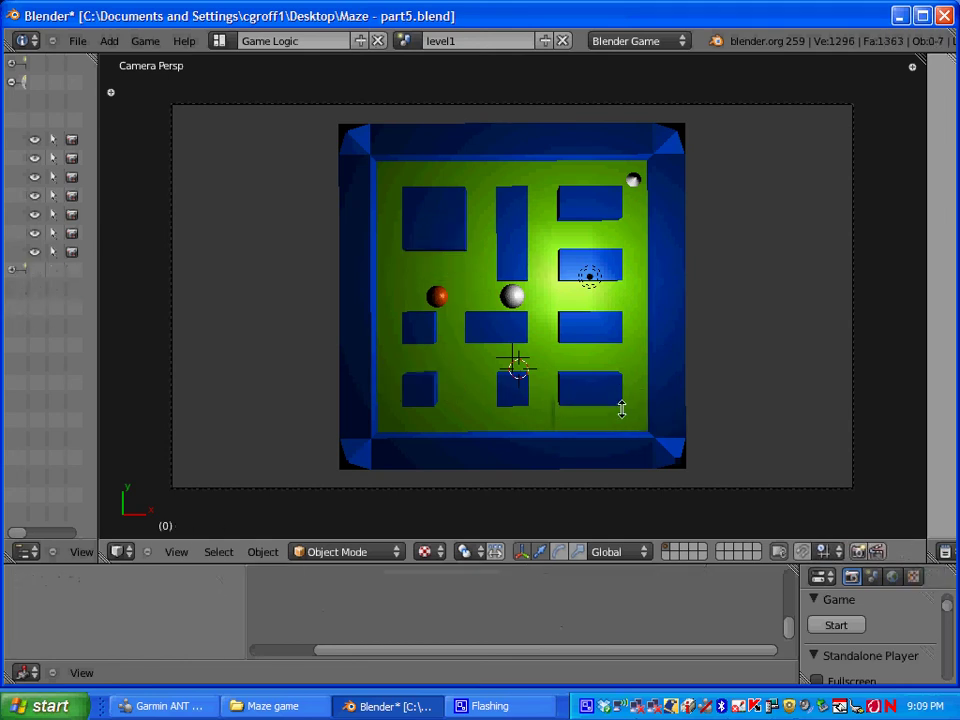
Step: Duplicate the top-right cone into the top-left and bottom-right corners
{"action": "right_click", "coordinate": [634, 181]}
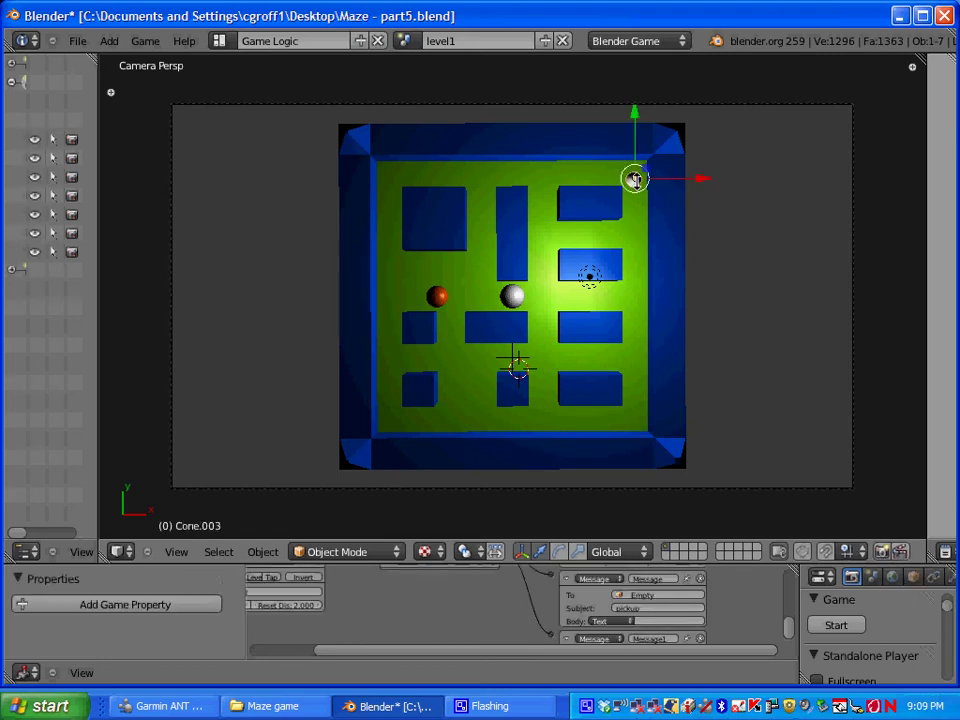
{"action": "key", "text": "shift+d"}
{"action": "key", "text": "Escape"}
{"action": "left_click_drag", "start_coordinate": [706, 178], "coordinate": [461, 165]}
{"action": "right_click", "coordinate": [634, 180]}
{"action": "key", "text": "shift+d"}
{"action": "key", "text": "Escape"}
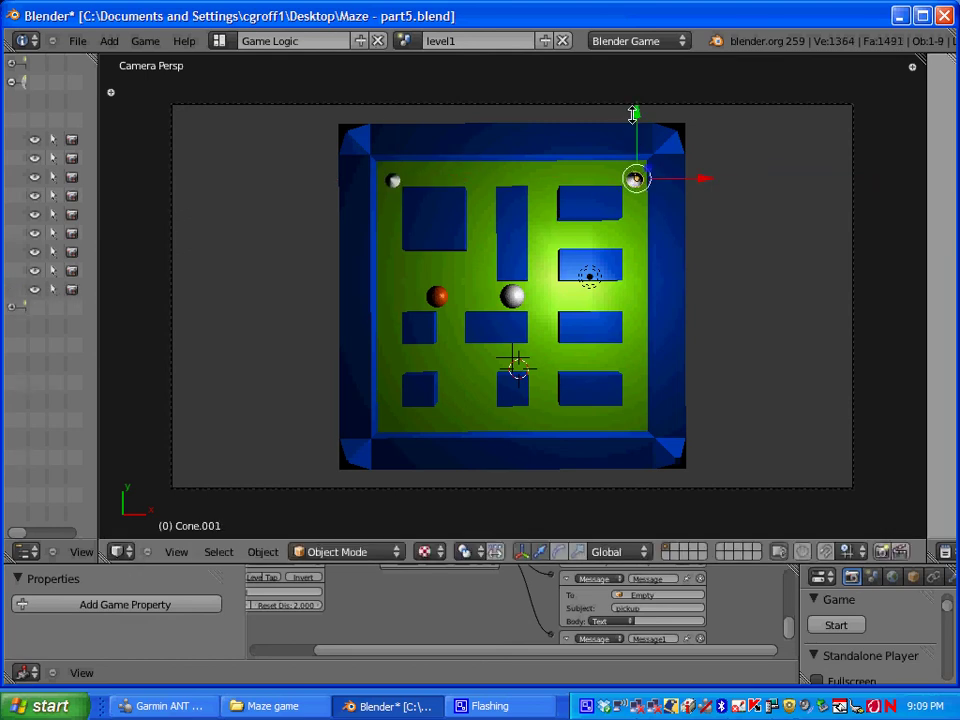
{"action": "left_click_drag", "start_coordinate": [634, 114], "coordinate": [637, 355]}
Step: Duplicate further copies into the bottom-left corner and just left of the maze centre
{"action": "key", "text": "shift+d"}
{"action": "key", "text": "Escape"}
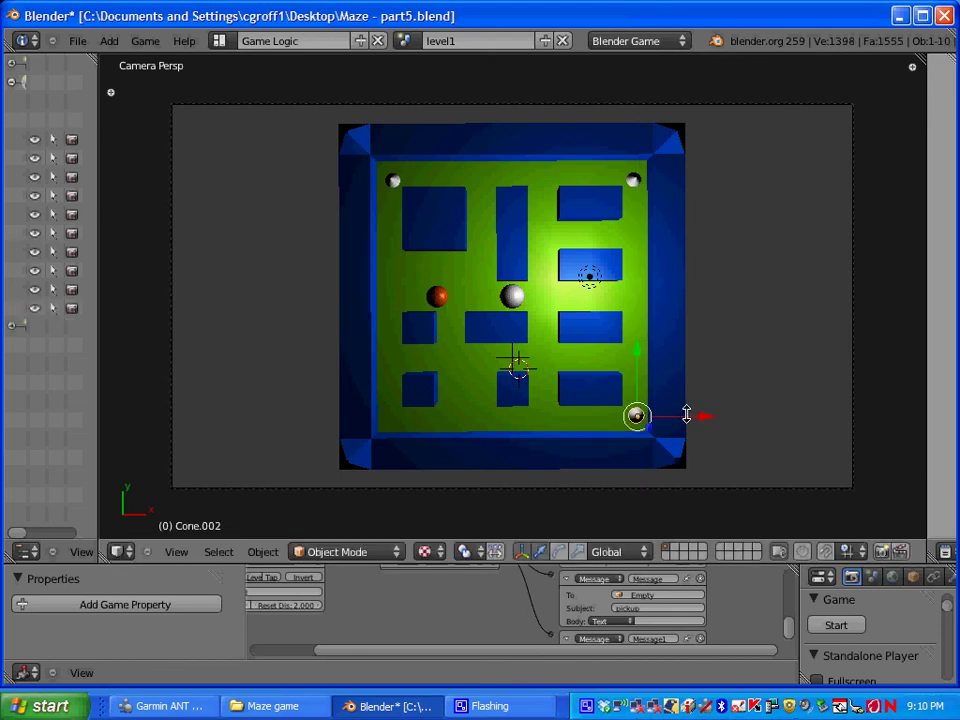
{"action": "left_click_drag", "start_coordinate": [686, 414], "coordinate": [510, 416]}
{"action": "key", "text": "shift+d"}
{"action": "left_click", "coordinate": [466, 422]}
{"action": "left_click_drag", "start_coordinate": [461, 364], "coordinate": [471, 298]}
{"action": "scroll", "coordinate": [531, 379], "scroll_direction": "down", "scroll_amount": 2}
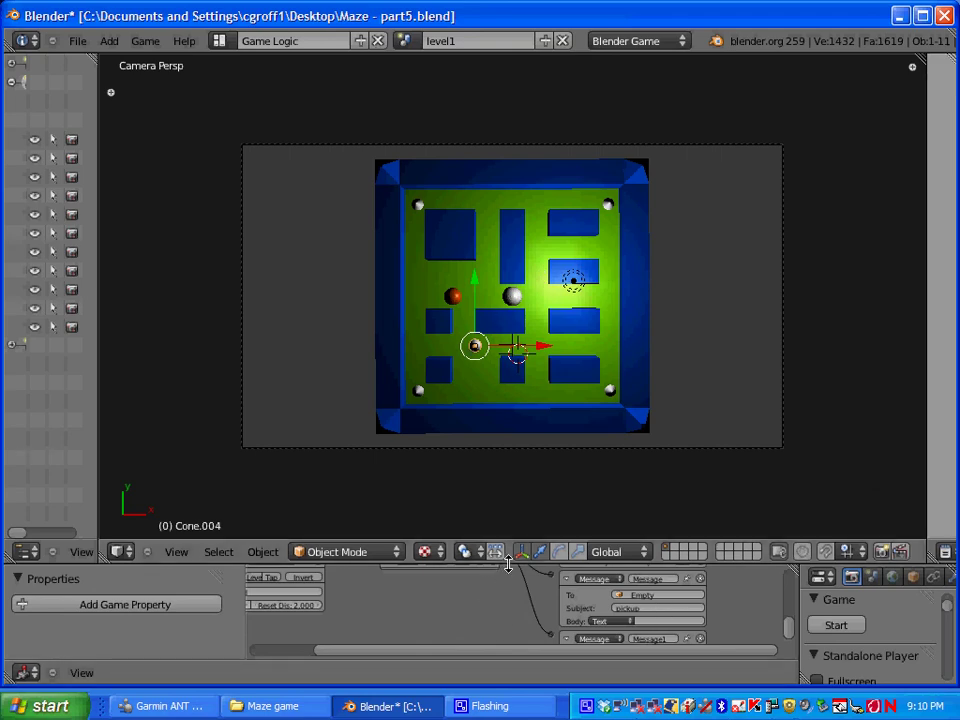
Step: Switch to level2 and select Cone.013 to see its Message actuator sending pickup to Empty
{"action": "left_click_drag", "start_coordinate": [508, 565], "coordinate": [548, 353]}
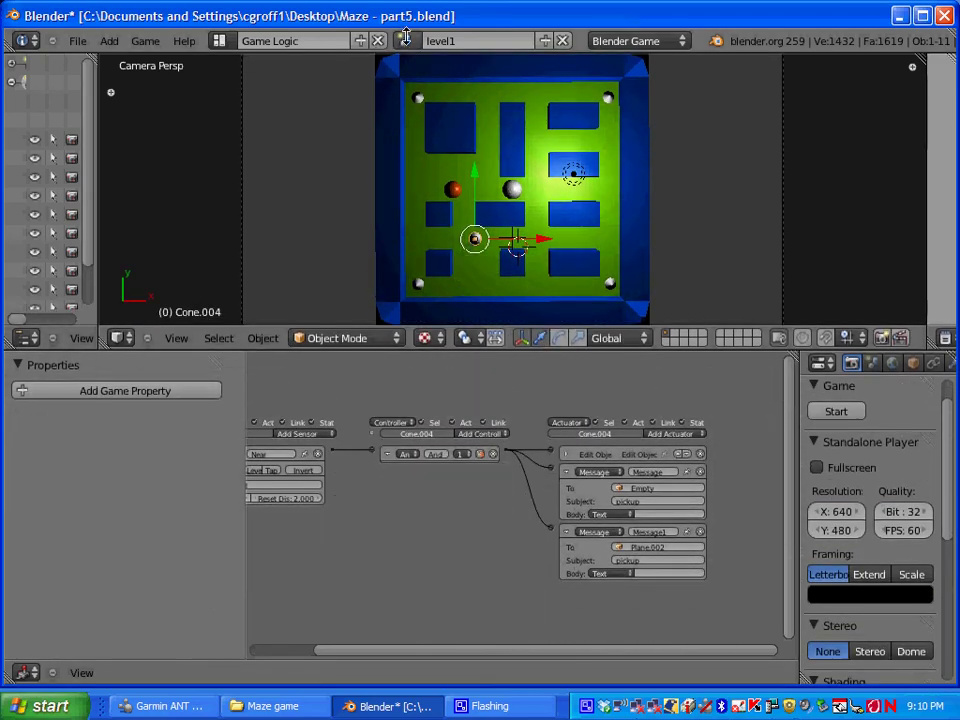
{"action": "left_click", "coordinate": [405, 37]}
{"action": "left_click", "coordinate": [408, 104]}
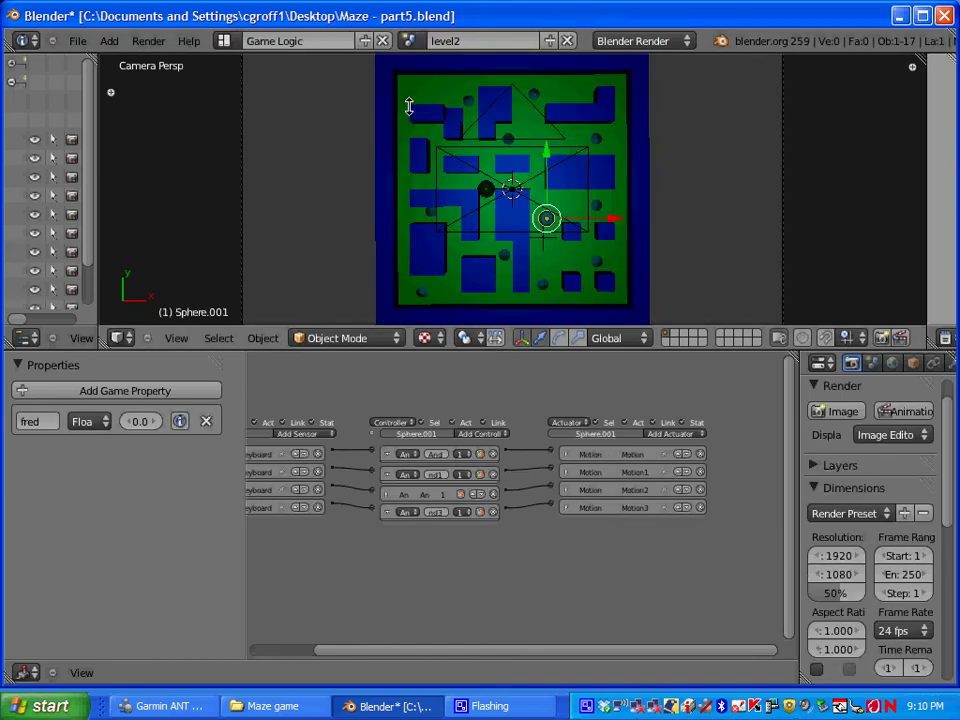
{"action": "right_click", "coordinate": [543, 284]}
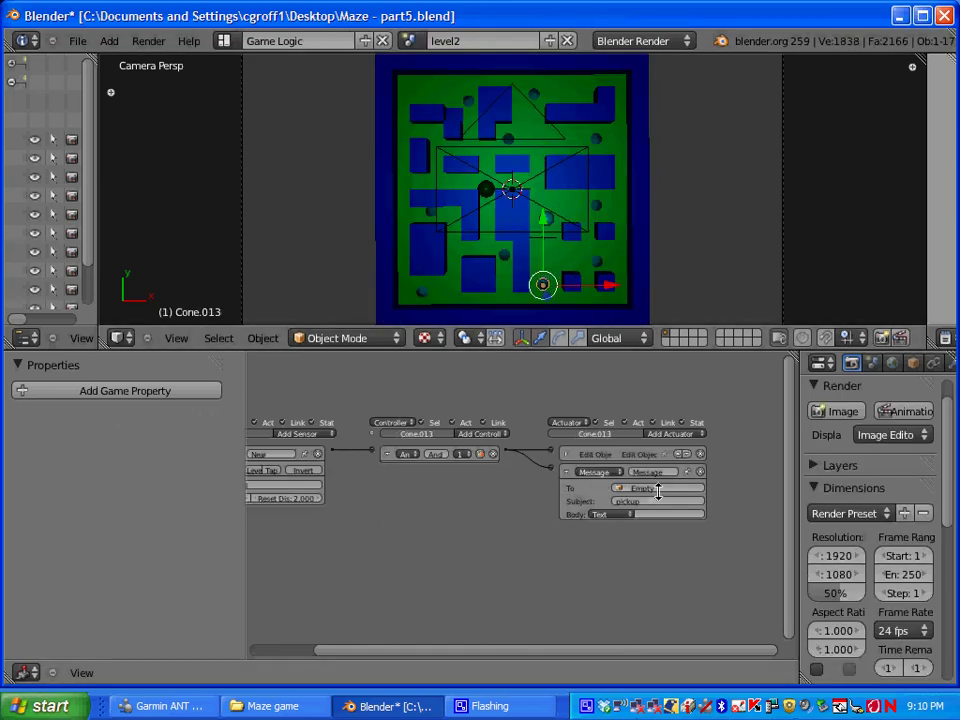
{"action": "scroll", "coordinate": [583, 491], "scroll_direction": "up", "scroll_amount": 2}
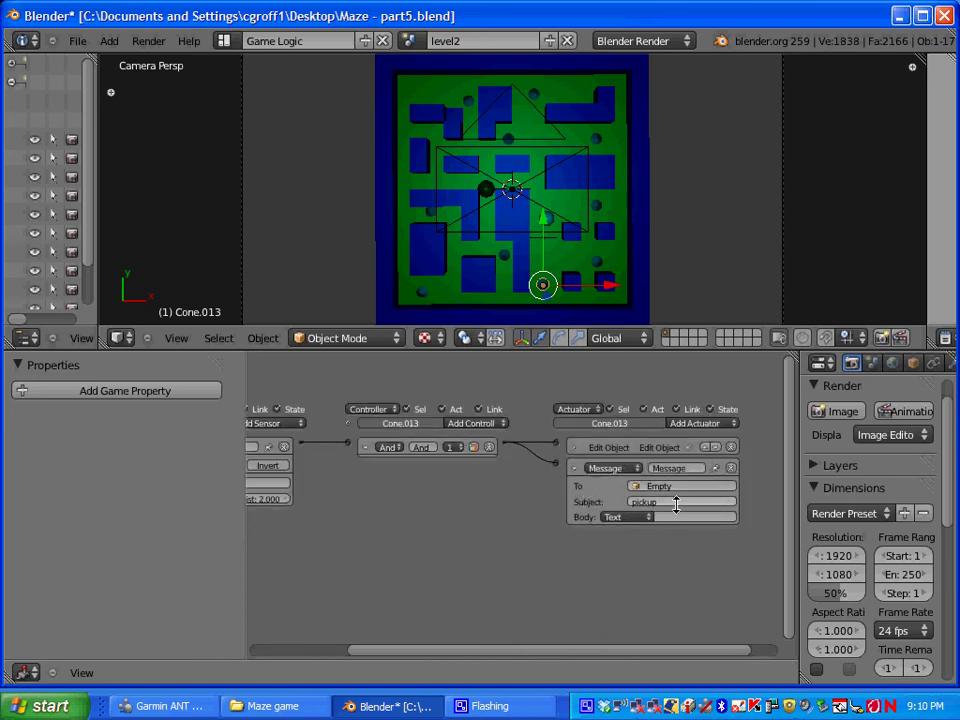
Step: Select Camera.001 and give it a Scene actuator, leaving the mode on Restart
{"action": "right_click", "coordinate": [491, 148]}
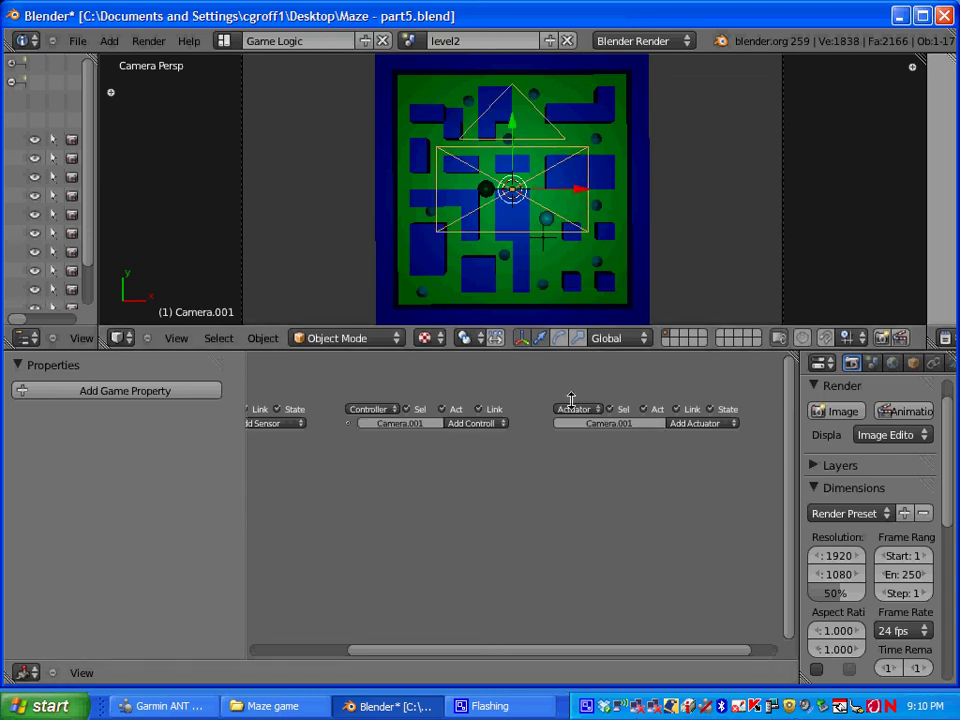
{"action": "middle_click_drag", "start_coordinate": [265, 441], "coordinate": [335, 454]}
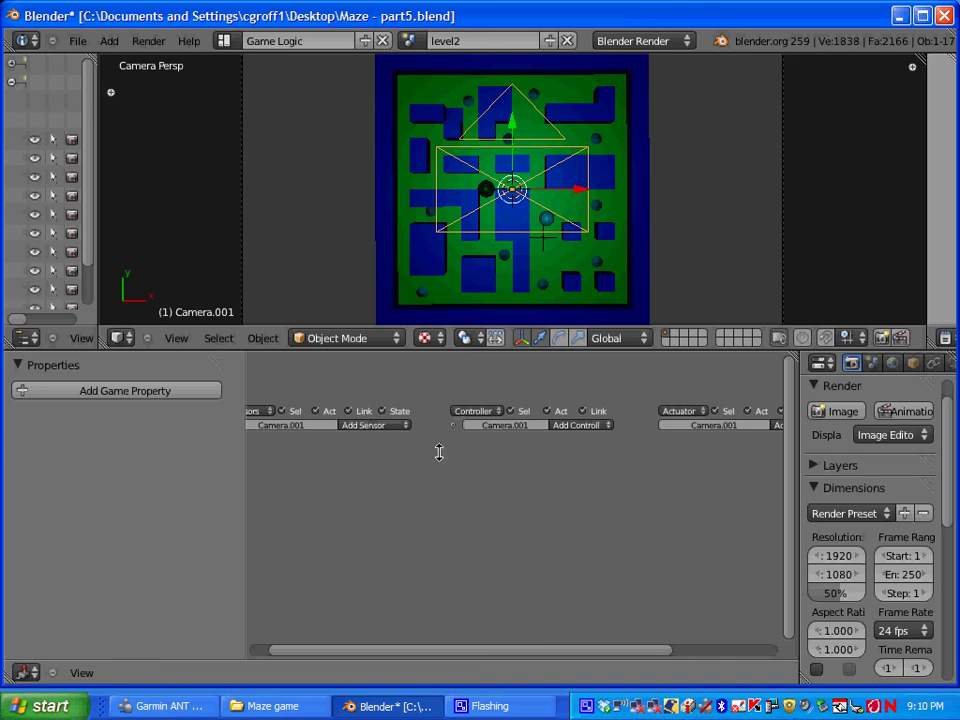
{"action": "scroll", "coordinate": [512, 467], "scroll_direction": "right", "scroll_amount": 2, "text": "ctrl"}
{"action": "scroll", "coordinate": [642, 460], "scroll_direction": "right", "scroll_amount": 3, "text": "ctrl"}
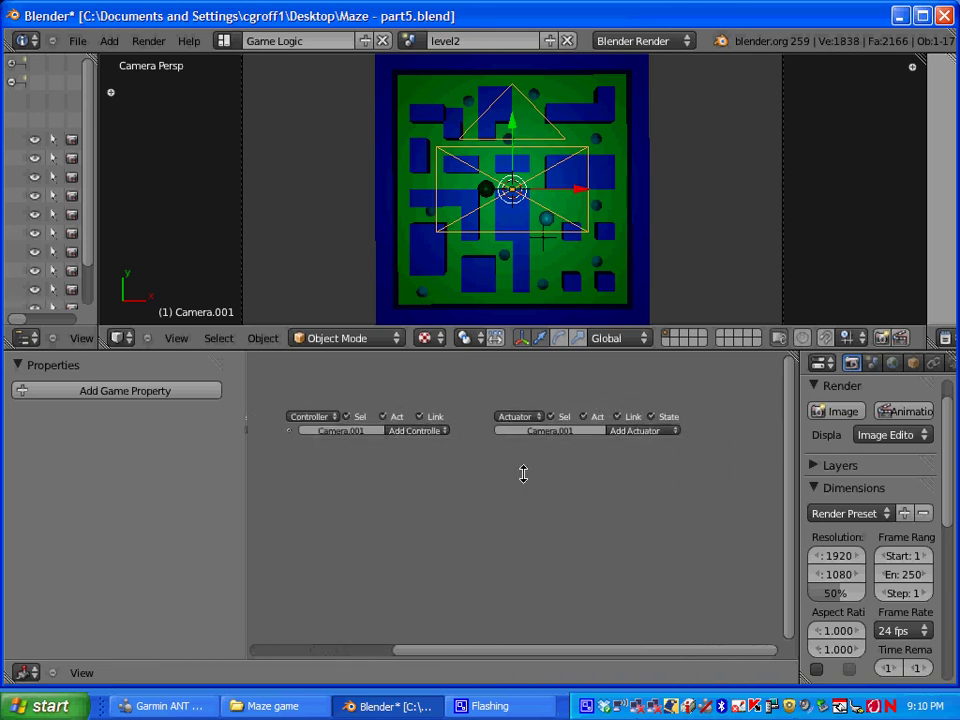
{"action": "left_click", "coordinate": [617, 427]}
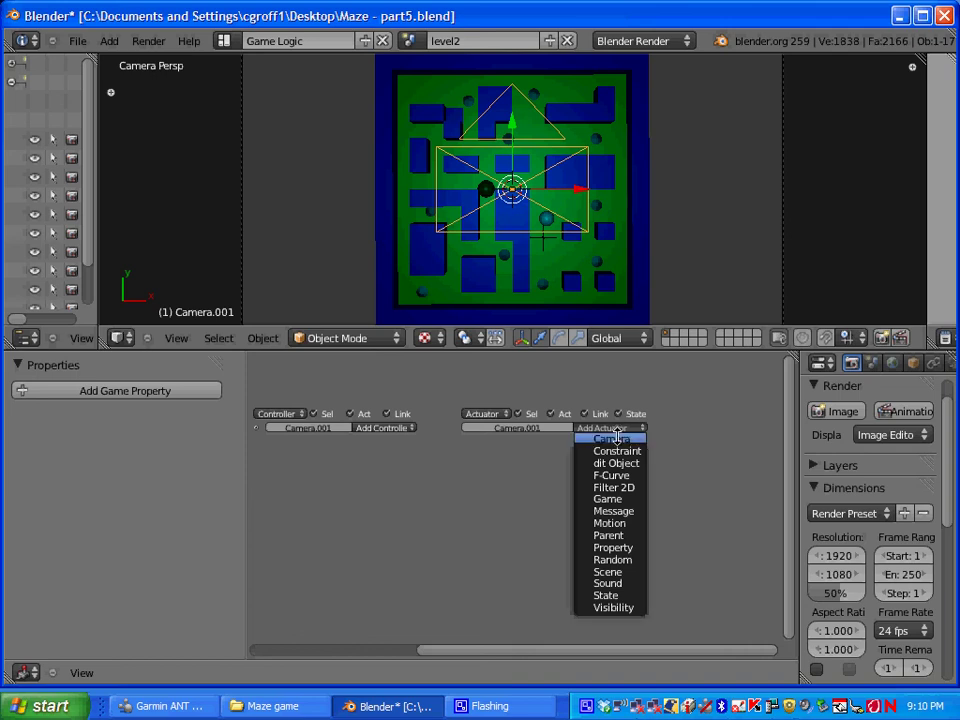
{"action": "left_click", "coordinate": [626, 571]}
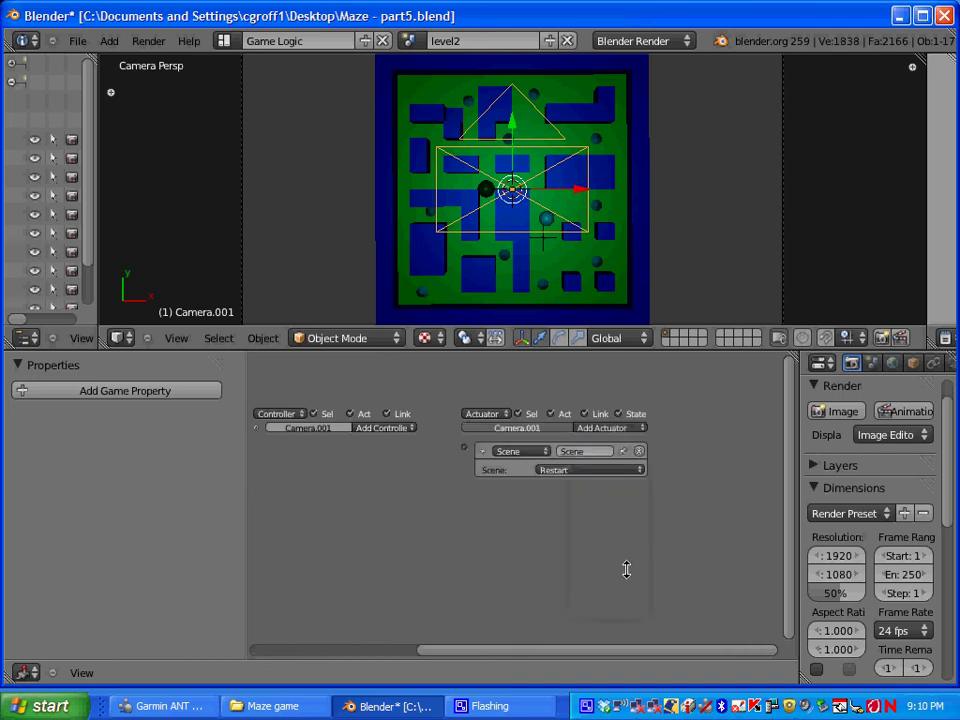
{"action": "left_click", "coordinate": [592, 470]}
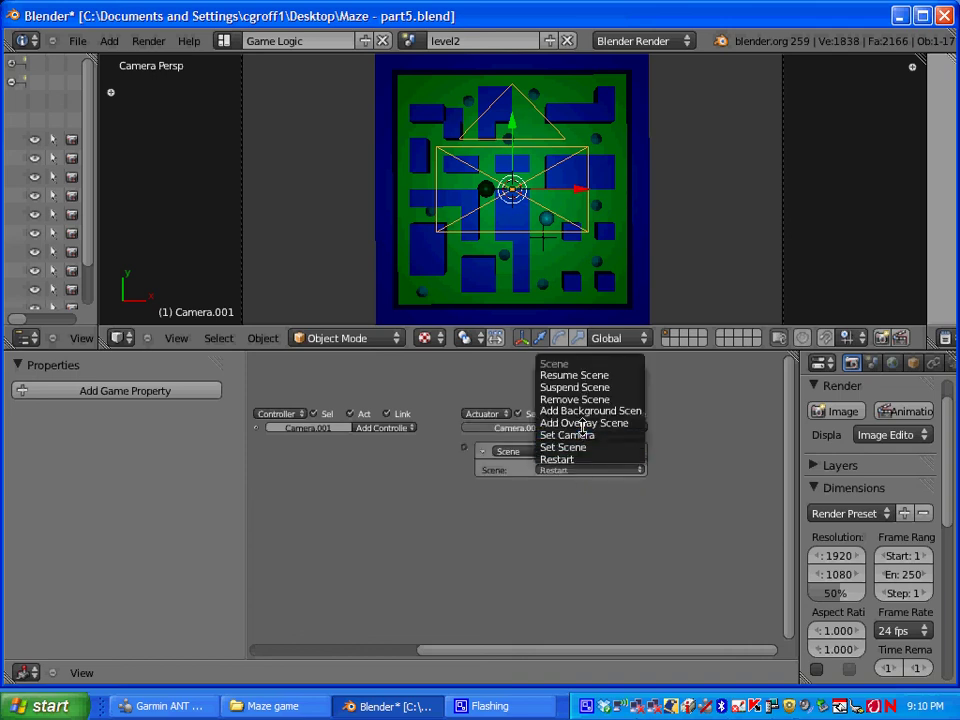
{"action": "scroll", "coordinate": [513, 505], "scroll_direction": "down", "scroll_amount": 1}
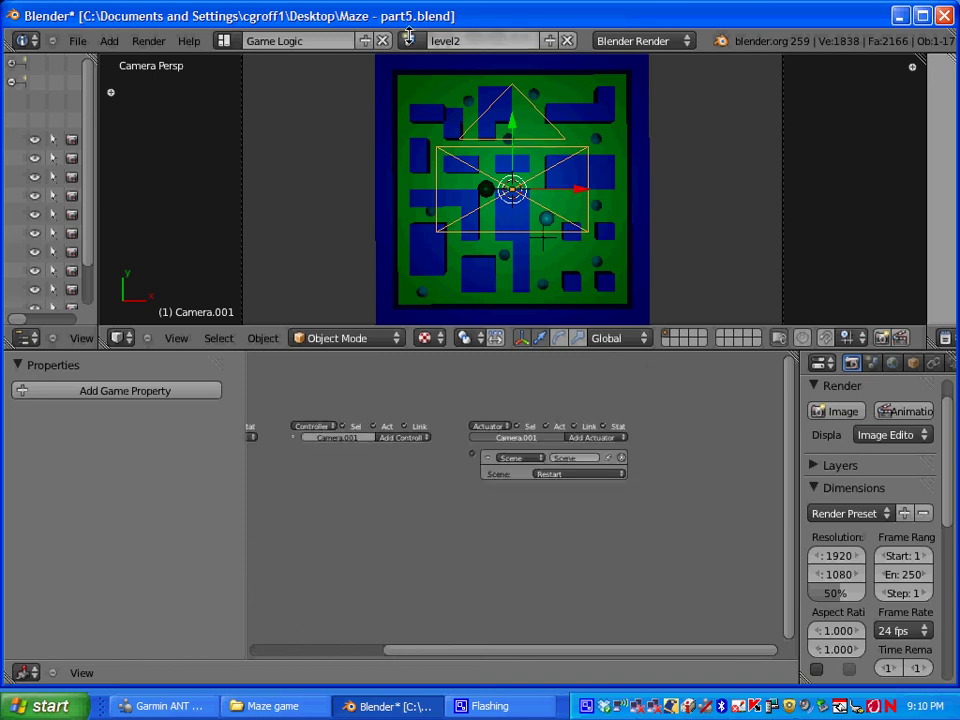
Step: Look over the HUD scene, return to level1, and enlarge the 3D view
{"action": "left_click", "coordinate": [409, 40]}
{"action": "left_click", "coordinate": [410, 68]}
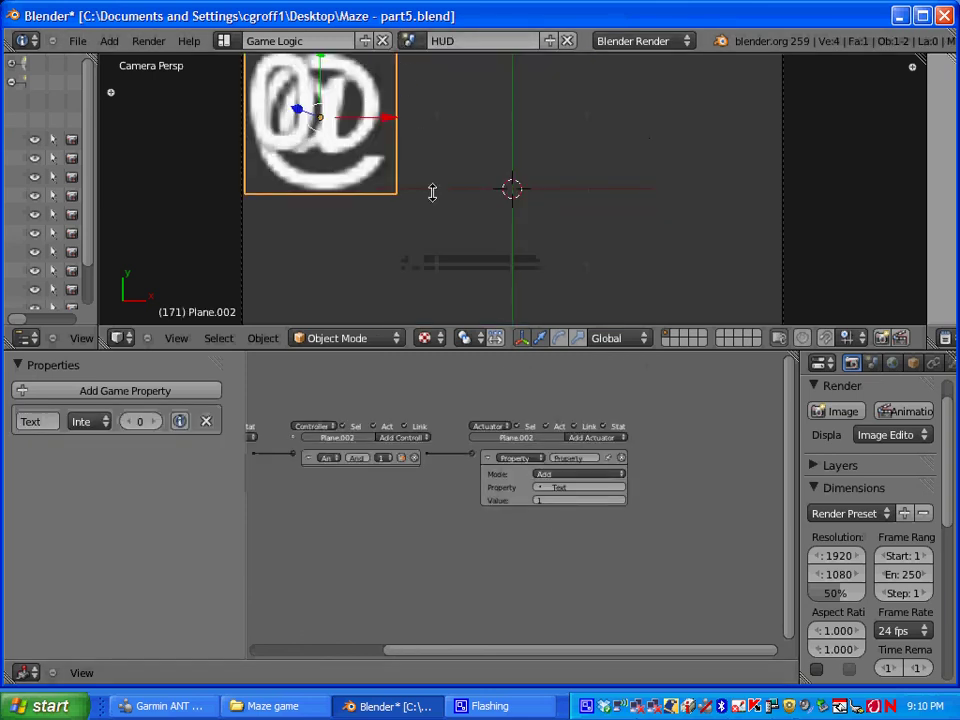
{"action": "scroll", "coordinate": [434, 204], "scroll_direction": "down", "scroll_amount": 3}
{"action": "left_click", "coordinate": [409, 40]}
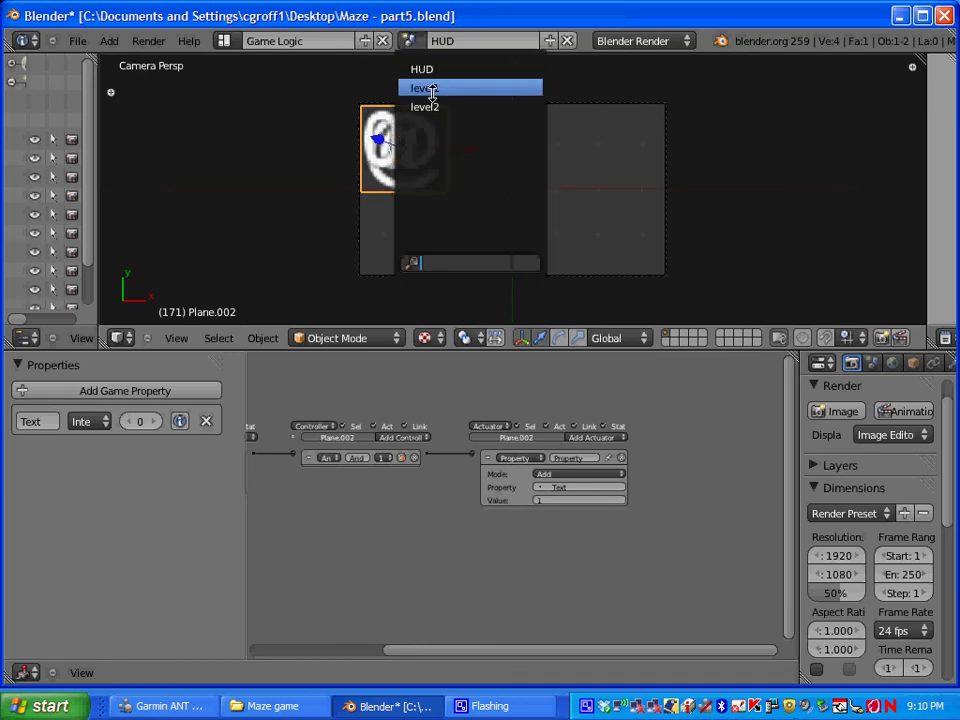
{"action": "left_click", "coordinate": [425, 86]}
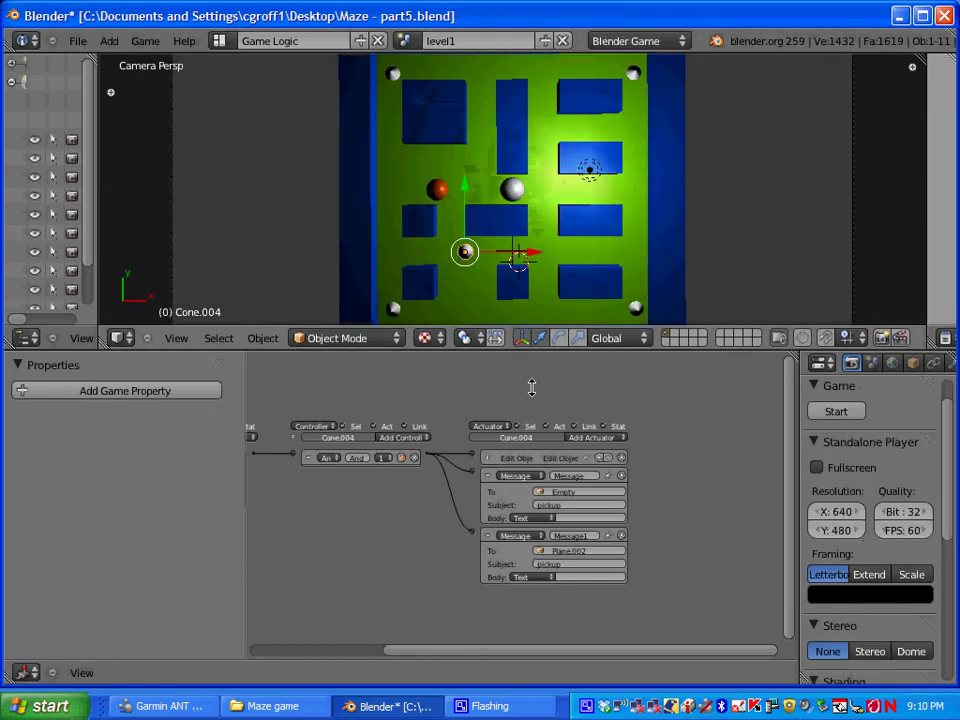
{"action": "left_click_drag", "start_coordinate": [531, 352], "coordinate": [630, 620]}
{"action": "scroll", "coordinate": [654, 506], "scroll_direction": "up", "scroll_amount": 1}
Step: Play level1, steering the ball through the pickups until the HUD score reaches 5
{"action": "key", "text": "p"}
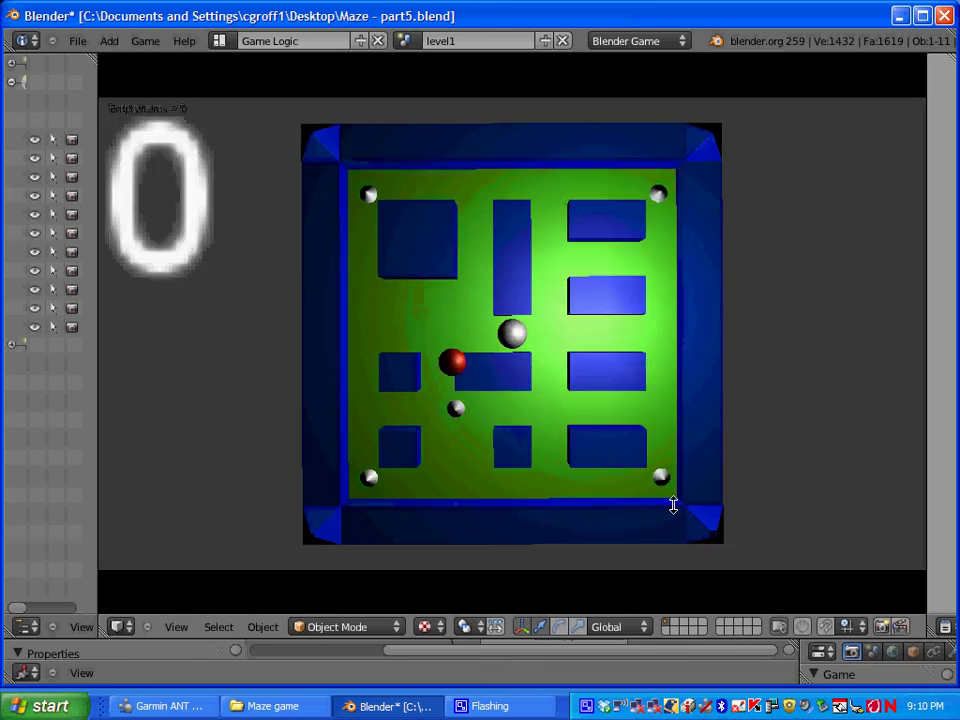
{"action": "key", "text": "Up"}
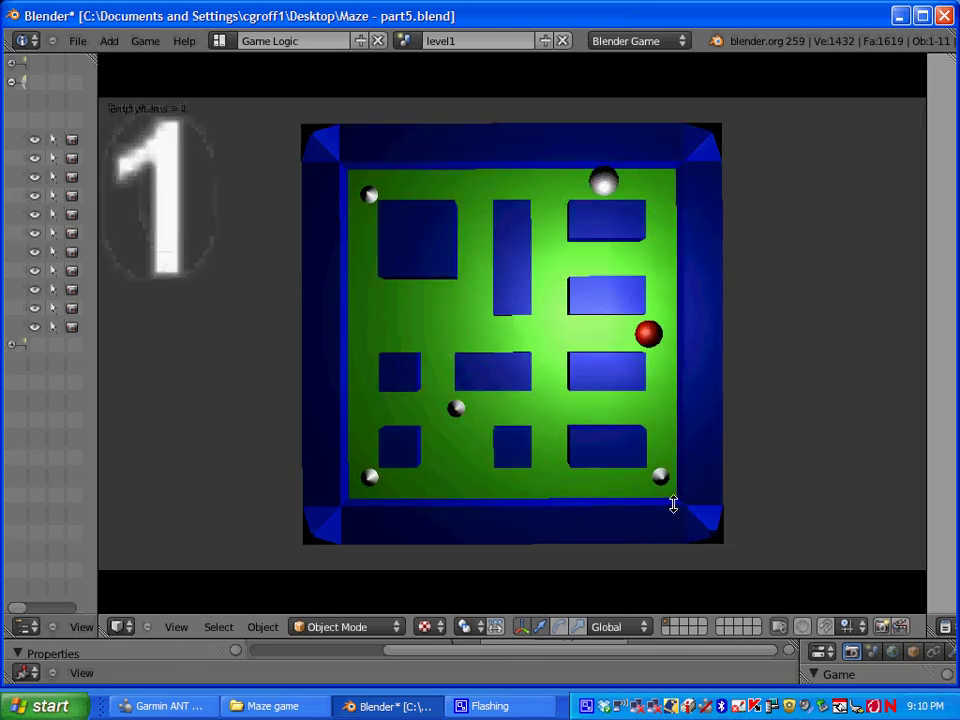
{"action": "key", "text": "Left"}
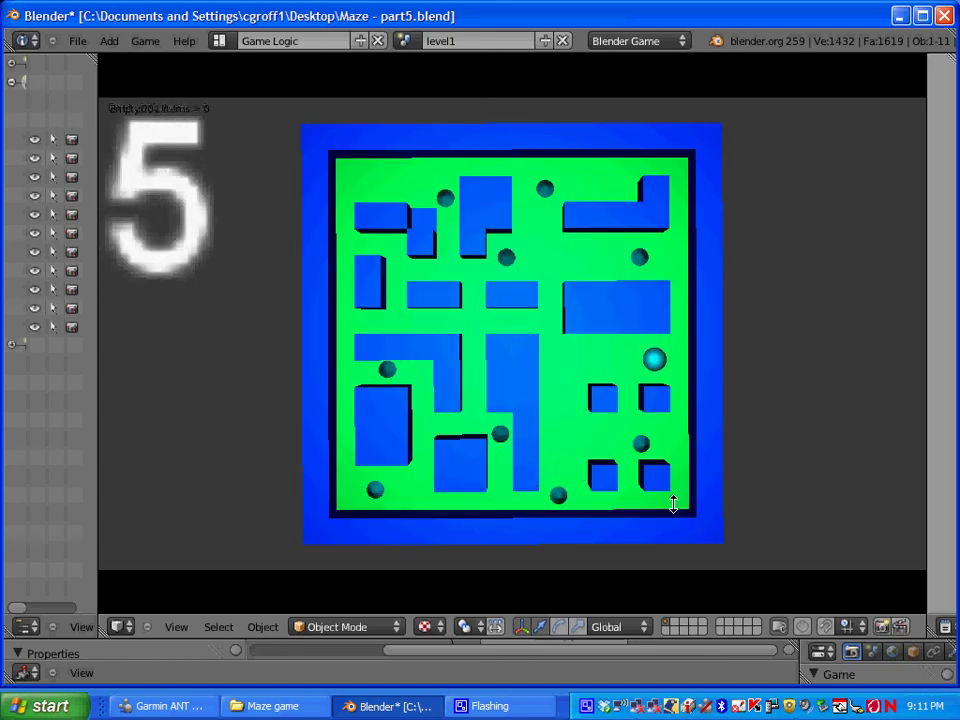
{"action": "key", "text": "Escape"}
{"action": "scroll", "coordinate": [788, 200], "scroll_direction": "down", "scroll_amount": 4}
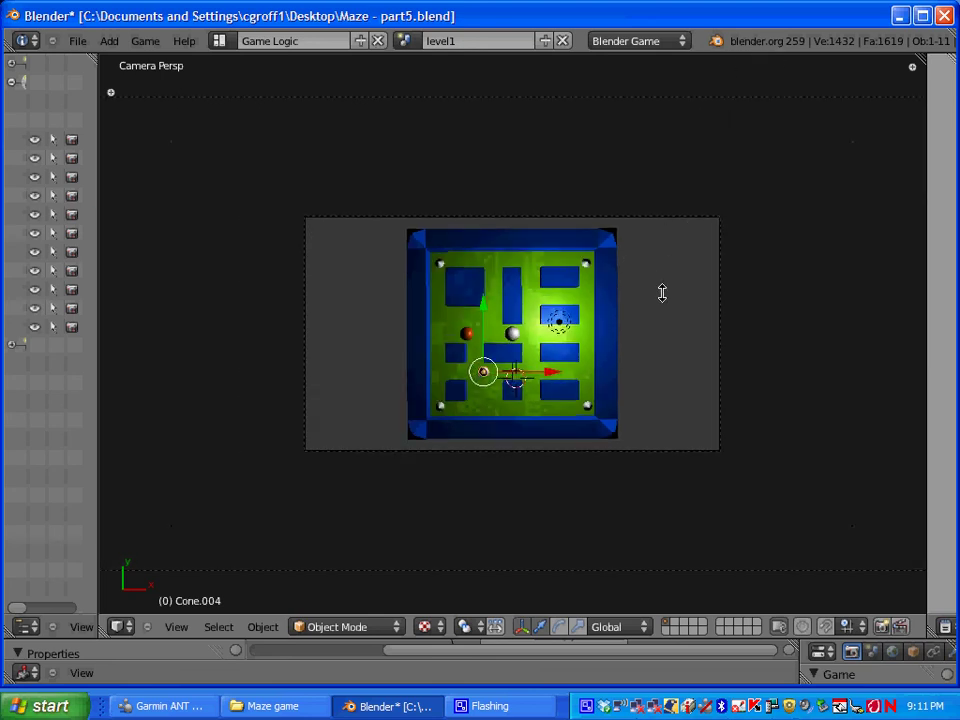